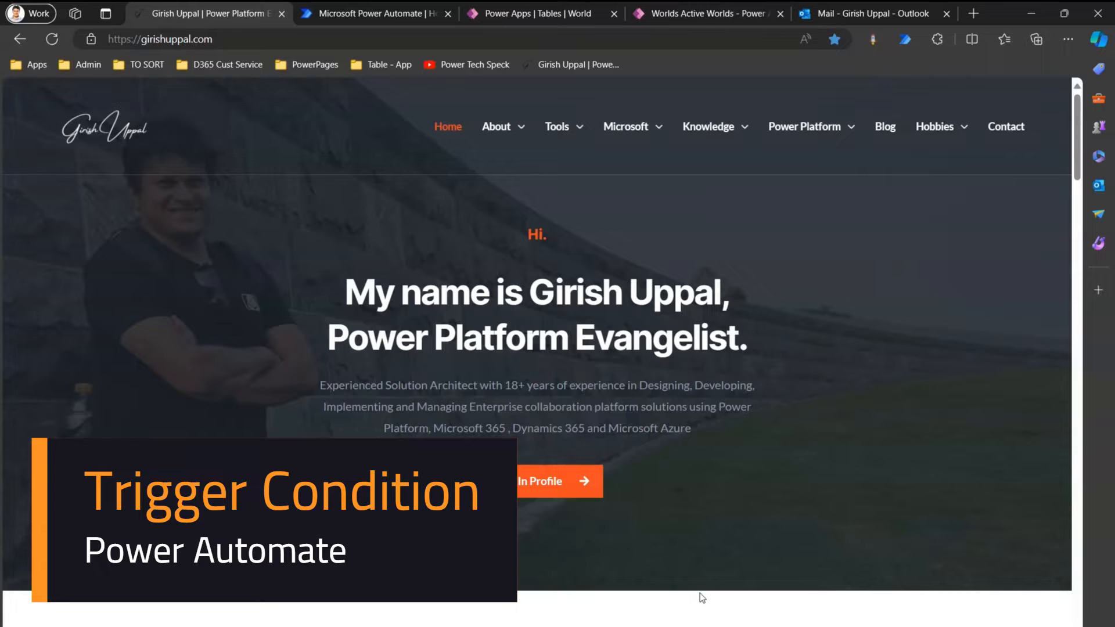
View the World table in Power Apps, then switch to World App and open the Canada record
left_click(361, 14)
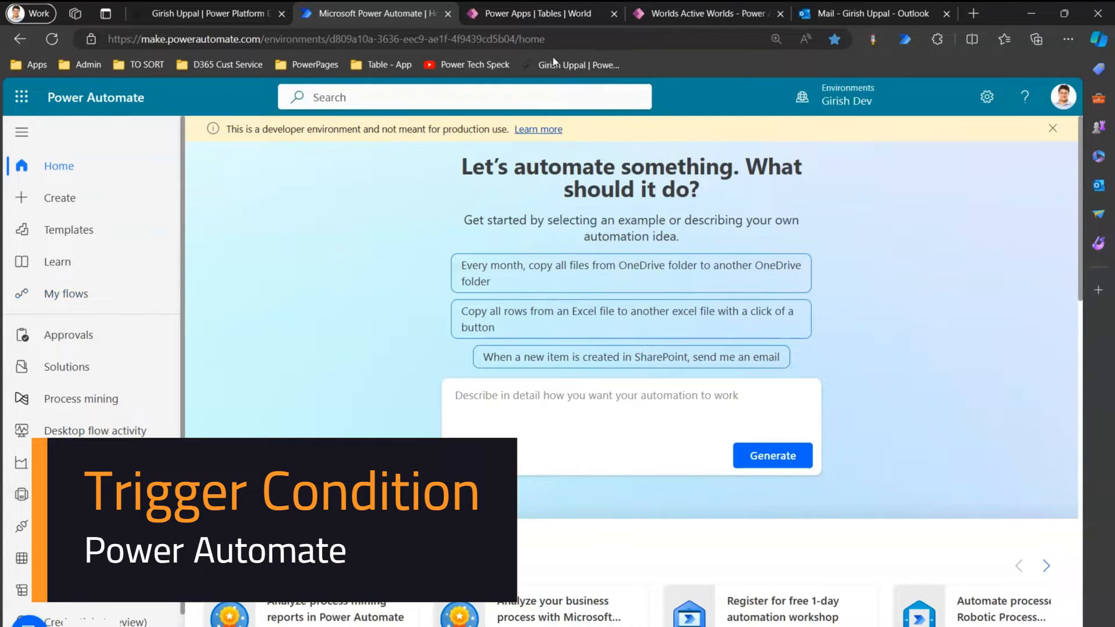
left_click(531, 21)
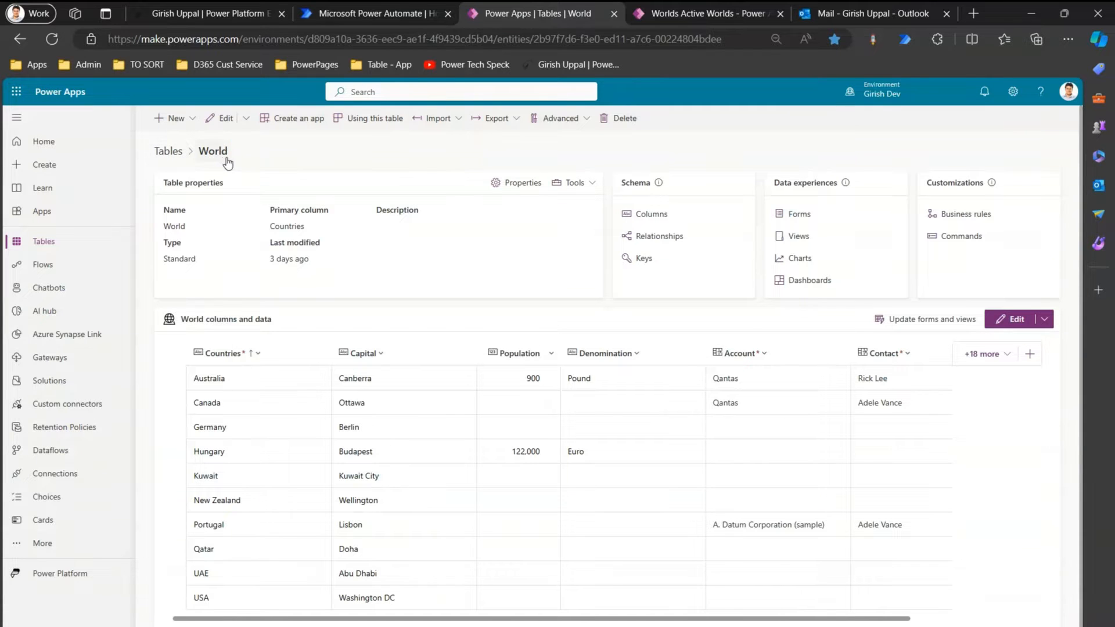
left_click(722, 16)
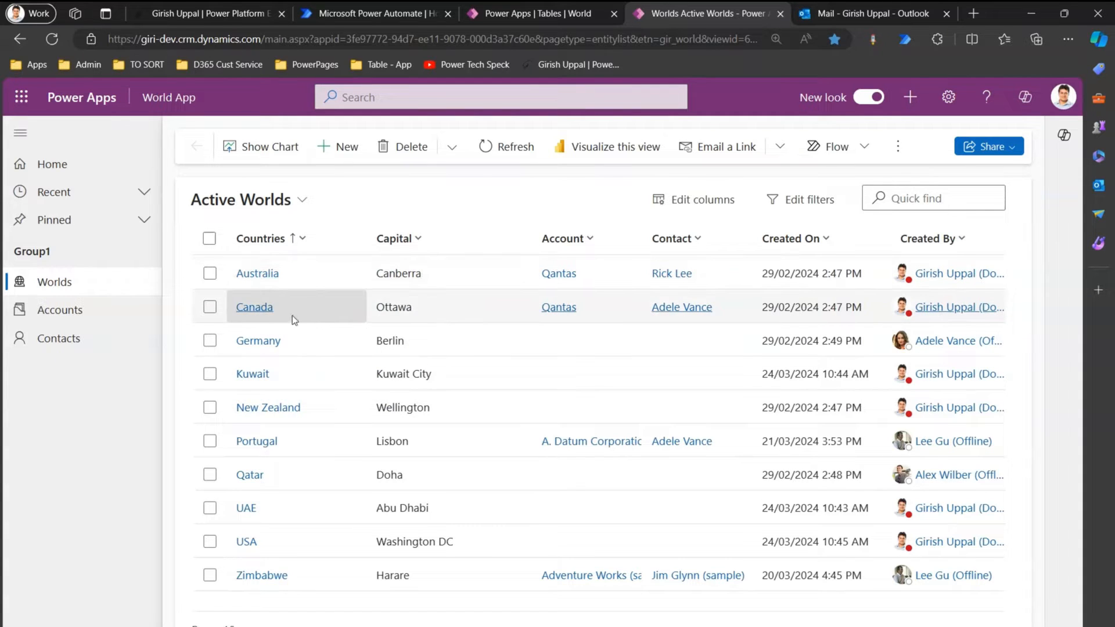
left_click(261, 308)
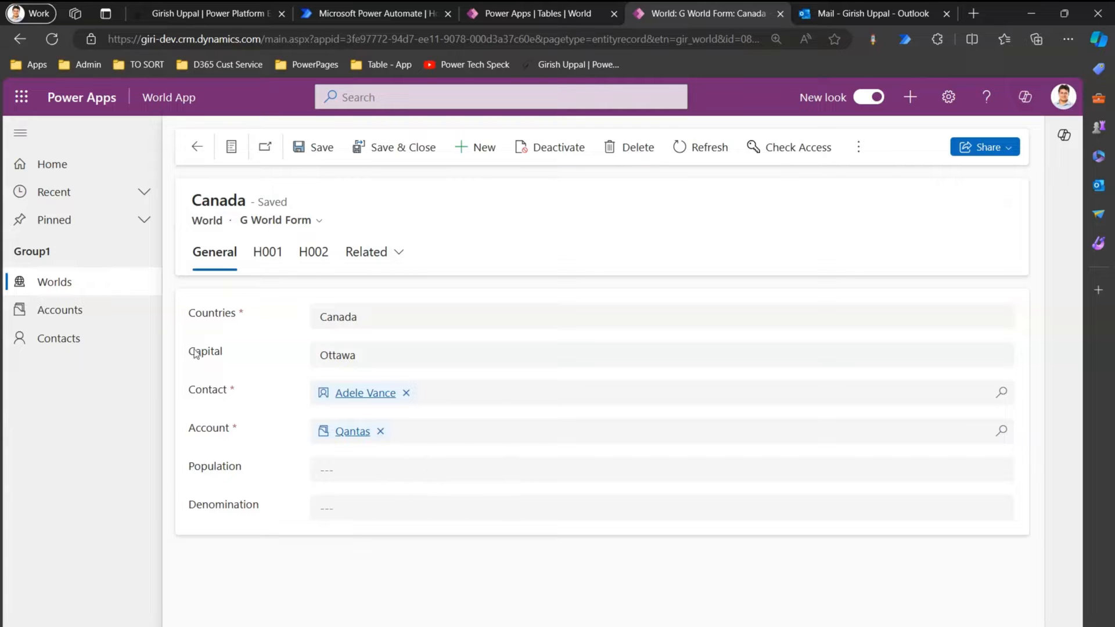
left_click(333, 468)
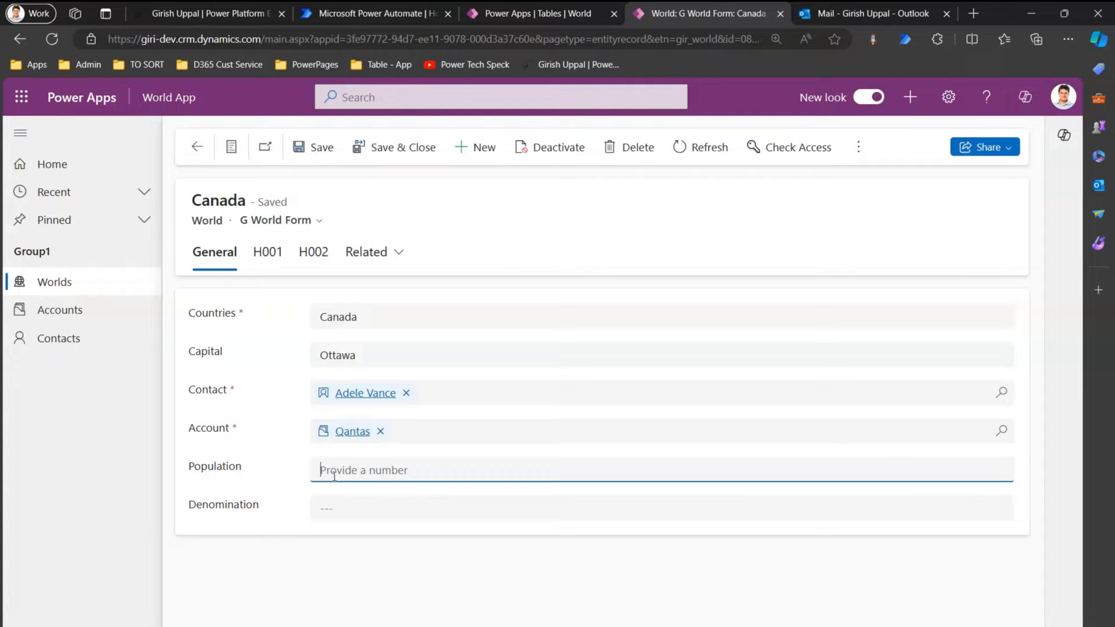
type("1")
key("BackSpace")
key("BackSpace")
key("BackSpace")
left_click(874, 14)
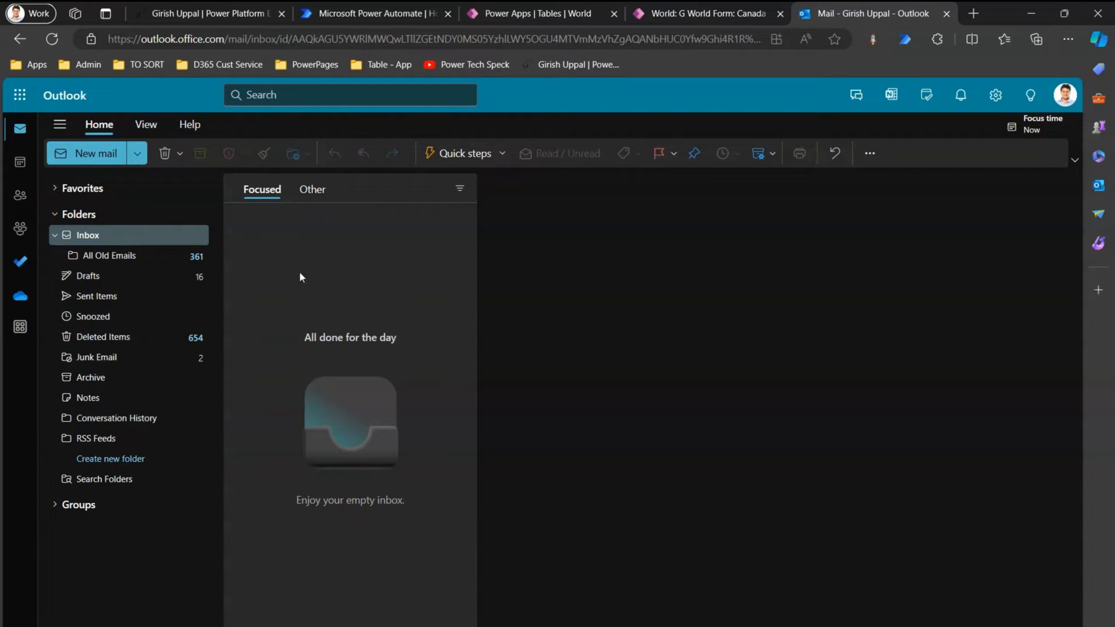
Switch to Power Automate and start a new automated cloud flow named WorldAppFieldChange
left_click(356, 13)
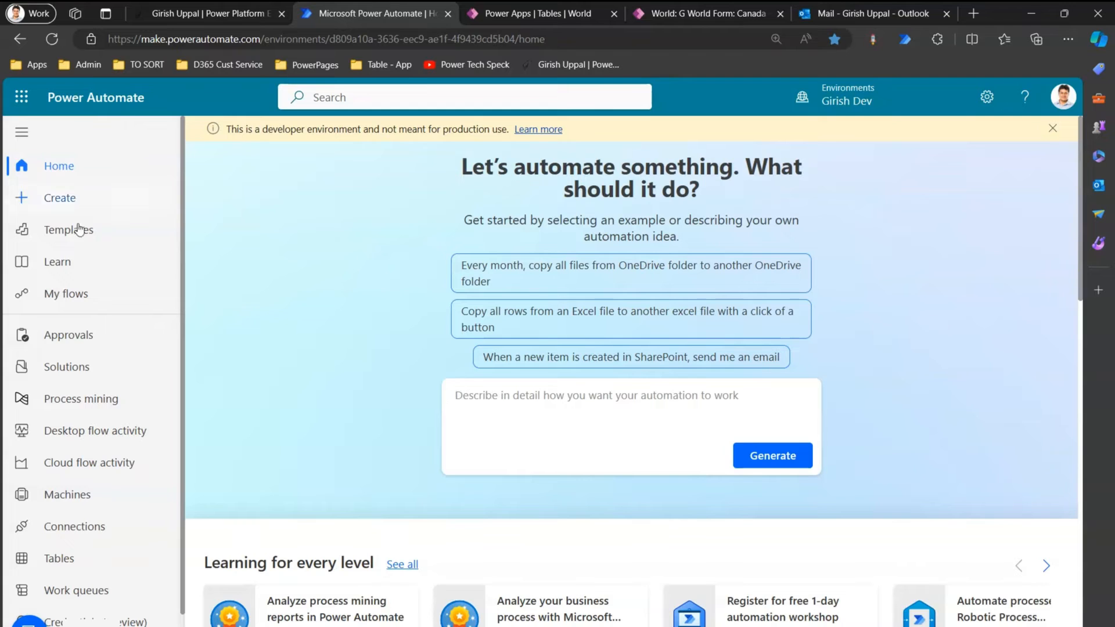
left_click(90, 297)
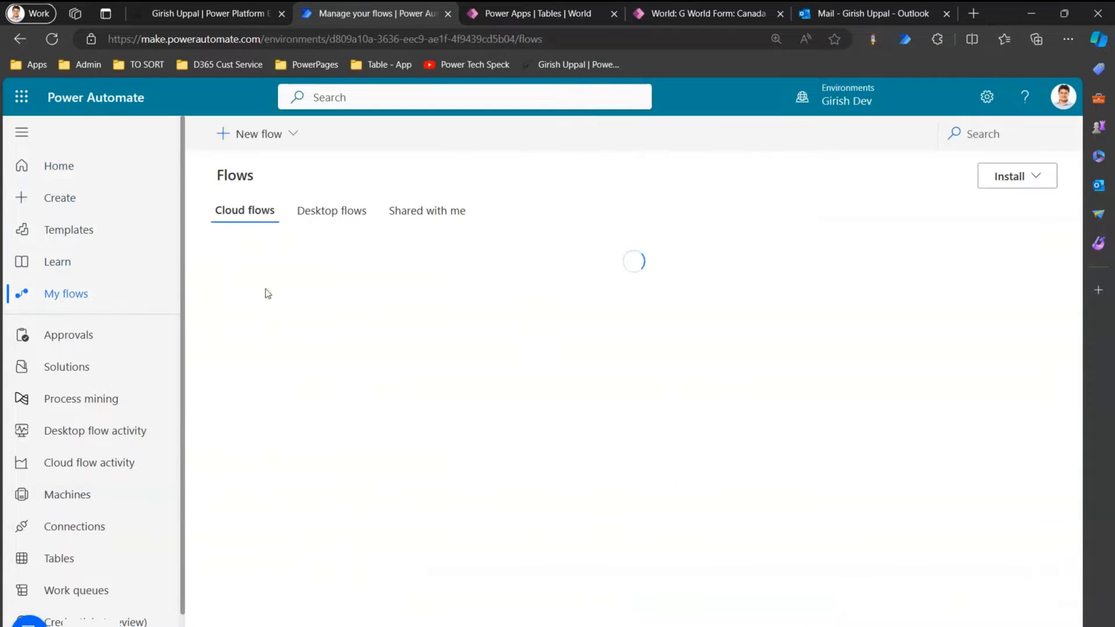
left_click(294, 134)
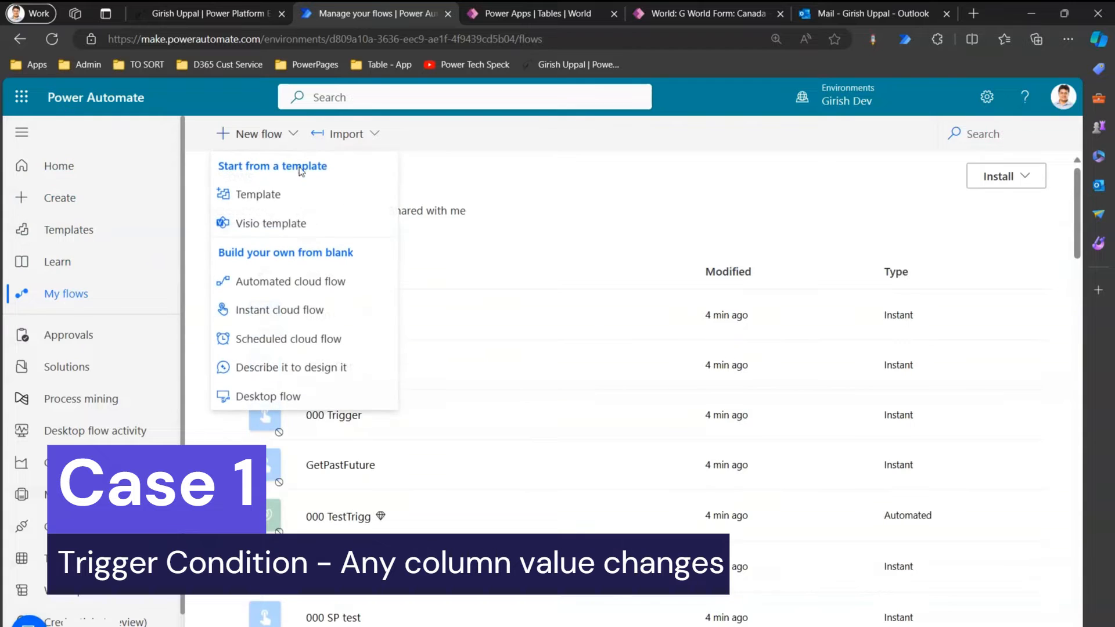
left_click(302, 285)
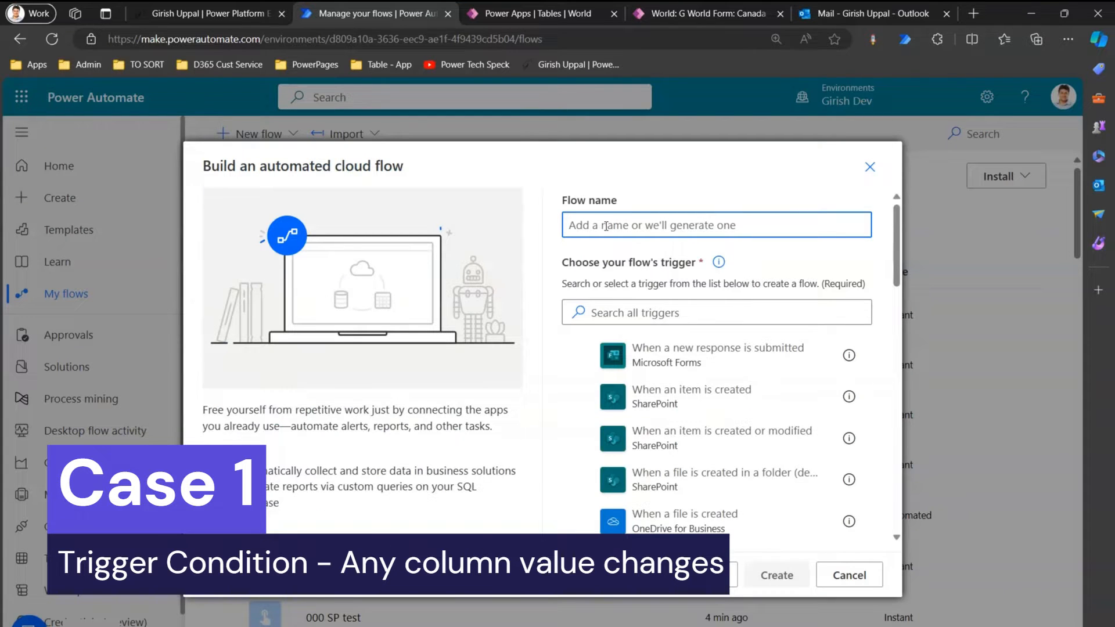
type("WorldA")
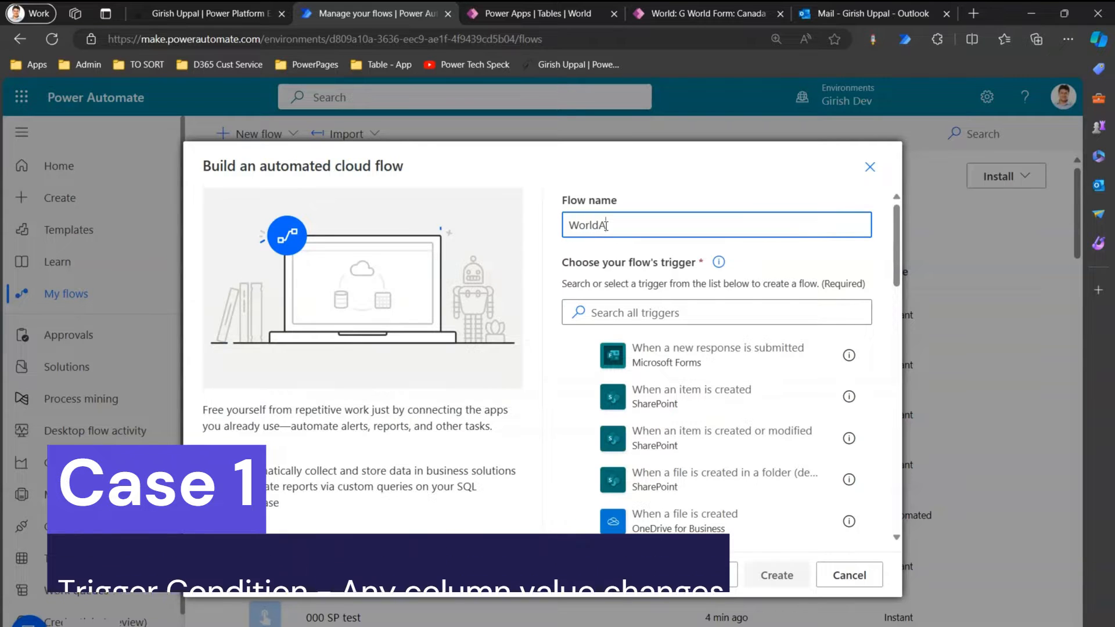
type("ppFieldChange")
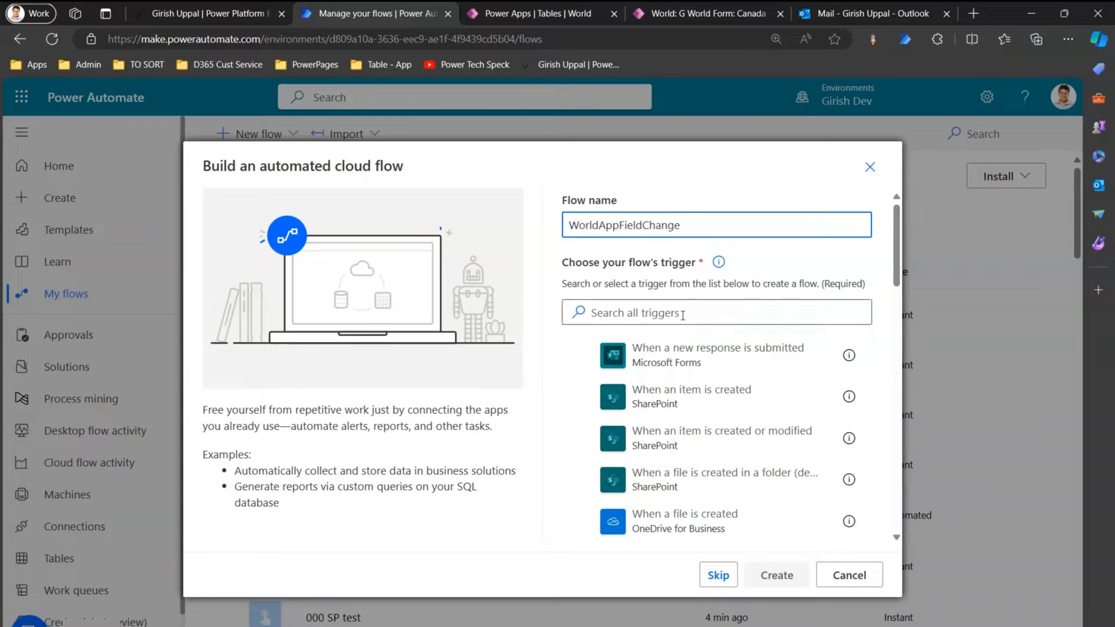
Create the flow with the Microsoft Dataverse trigger "When a row is added, modified or deleted" and turn off the new designer
left_click(646, 313)
type("dataverse")
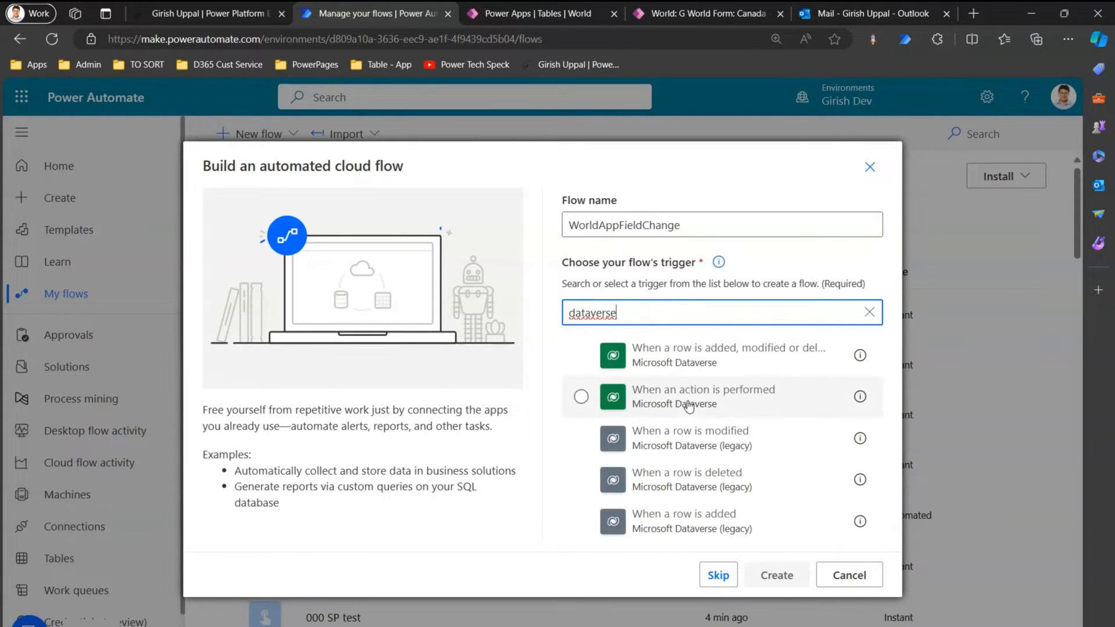
left_click(700, 362)
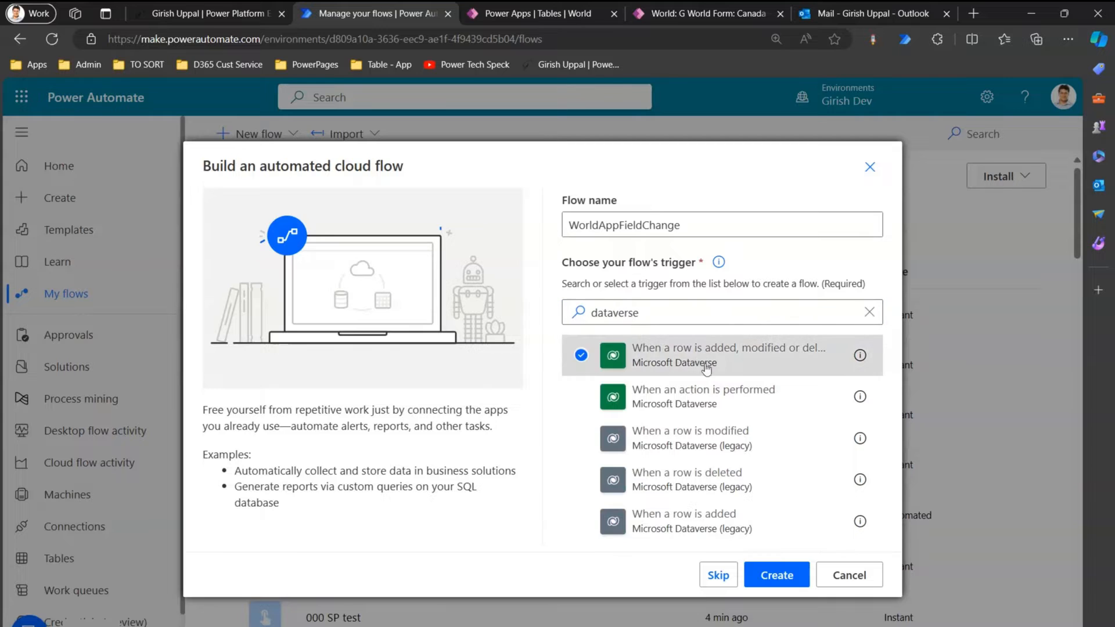
left_click(783, 577)
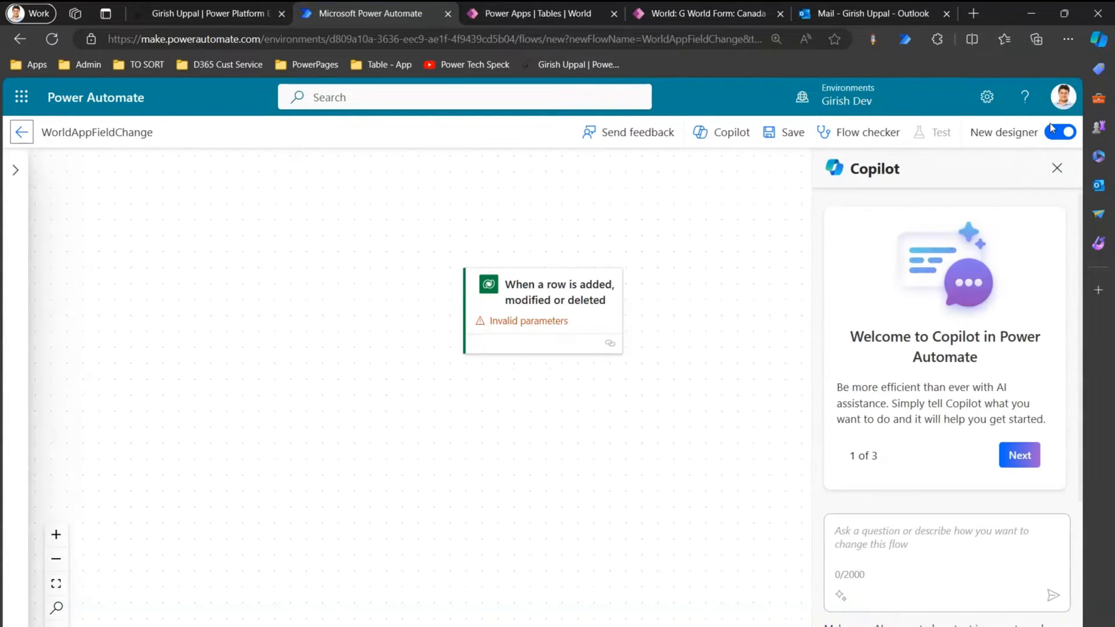
left_click(1060, 132)
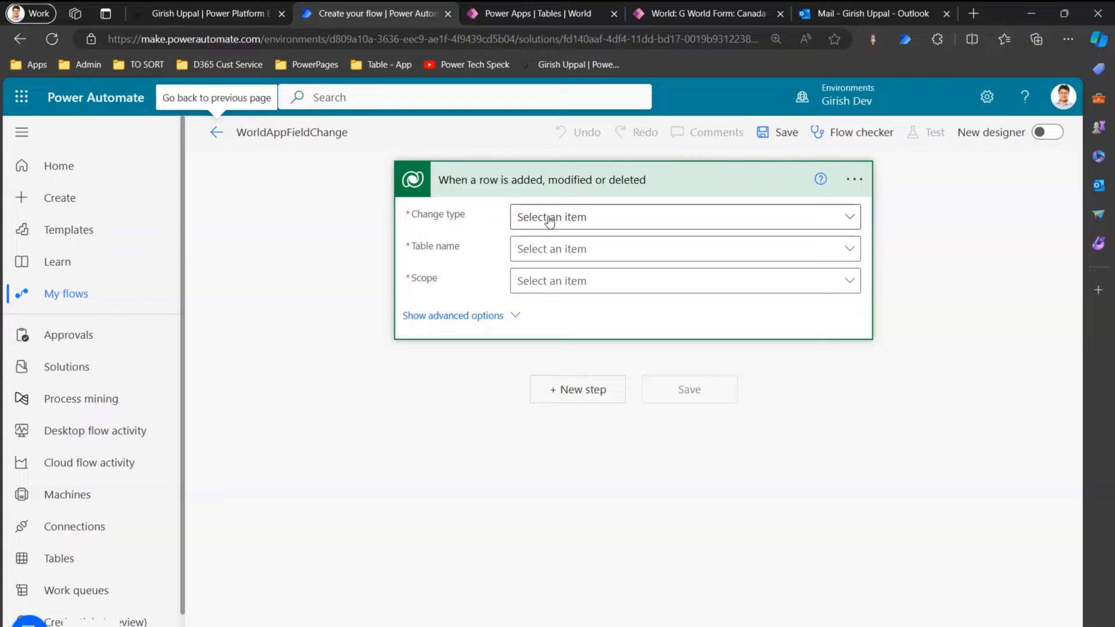
Set the trigger's change type to Modified, its table name to Worlds and its scope to Organization
left_click(550, 220)
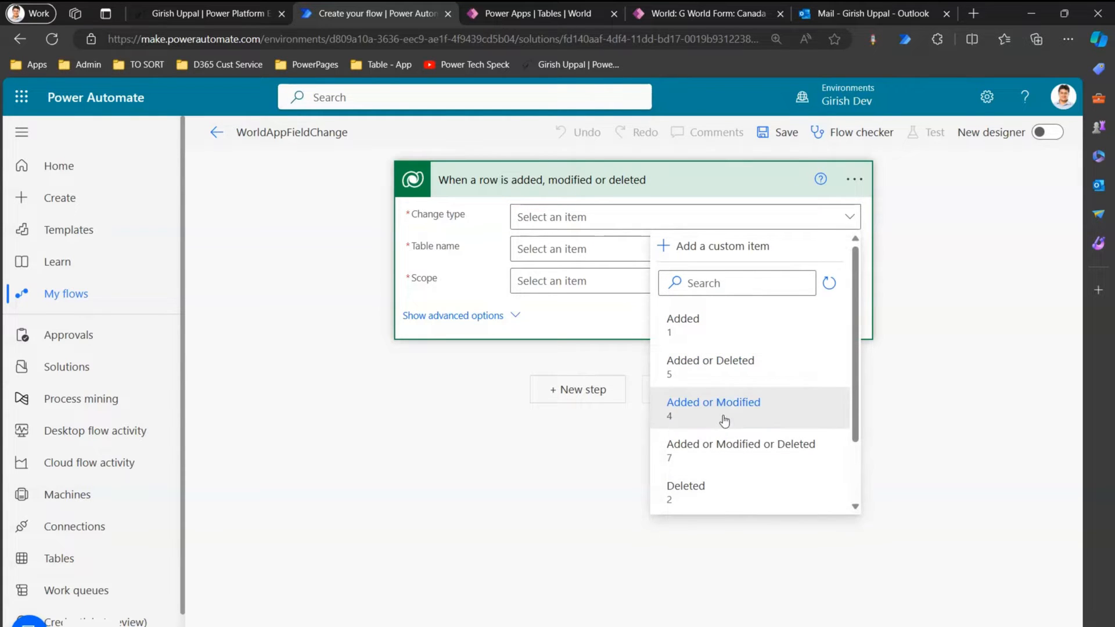
left_click_drag(856, 362, 862, 427)
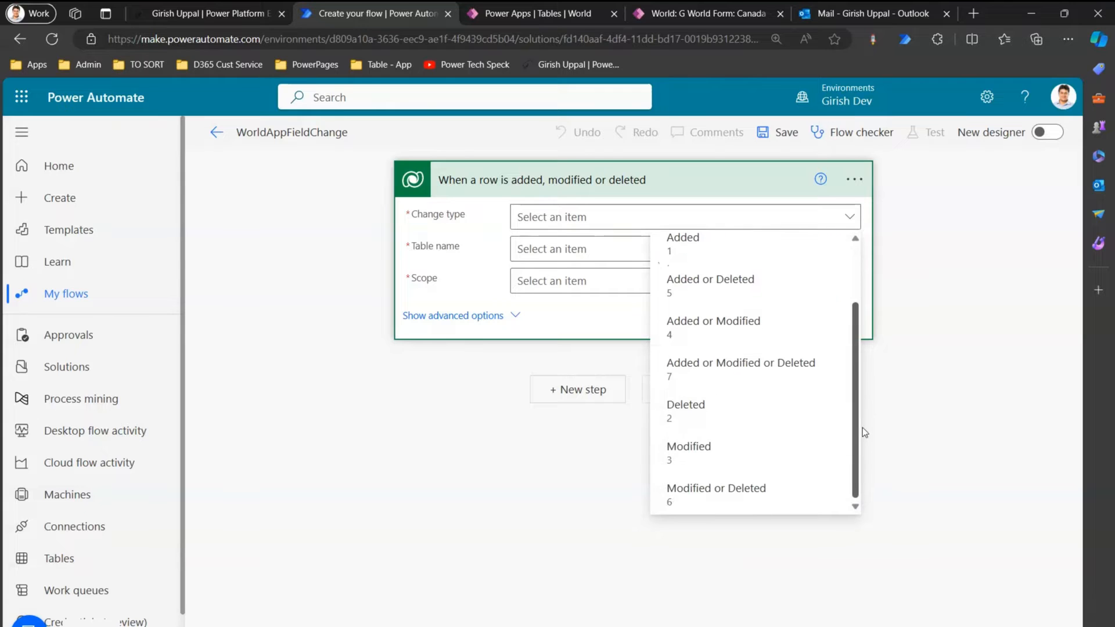
left_click(715, 452)
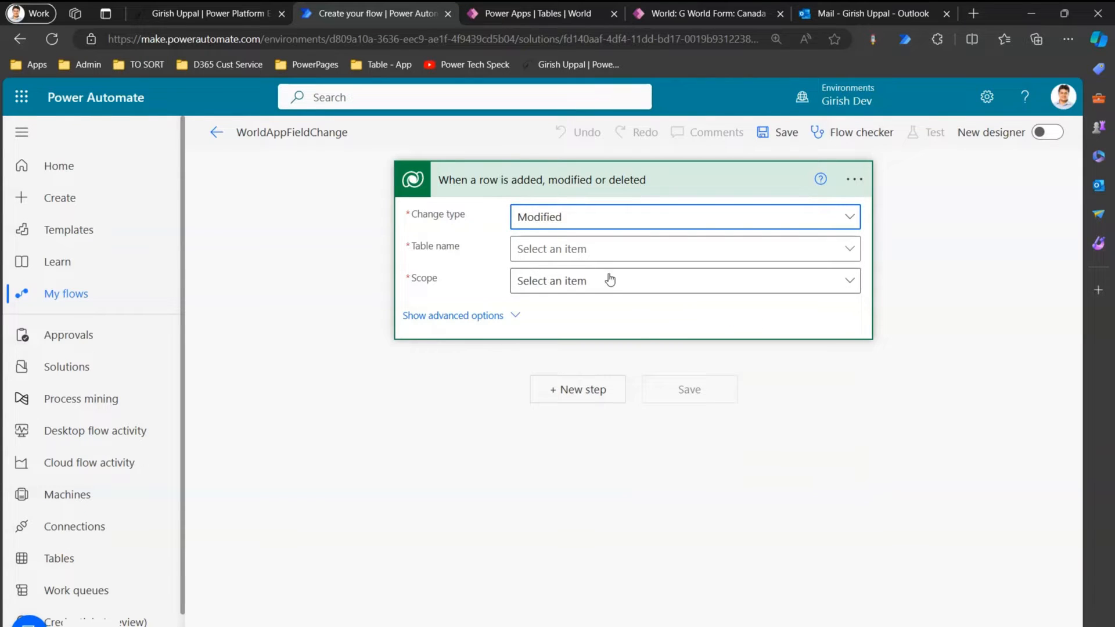
left_click(600, 256)
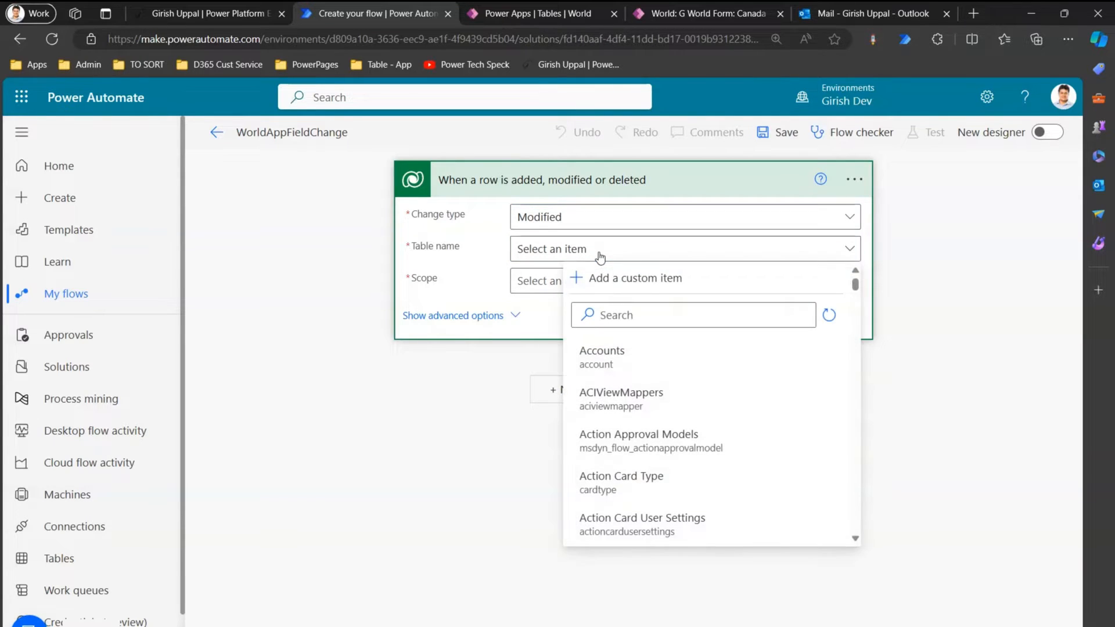
left_click(630, 317)
type("world")
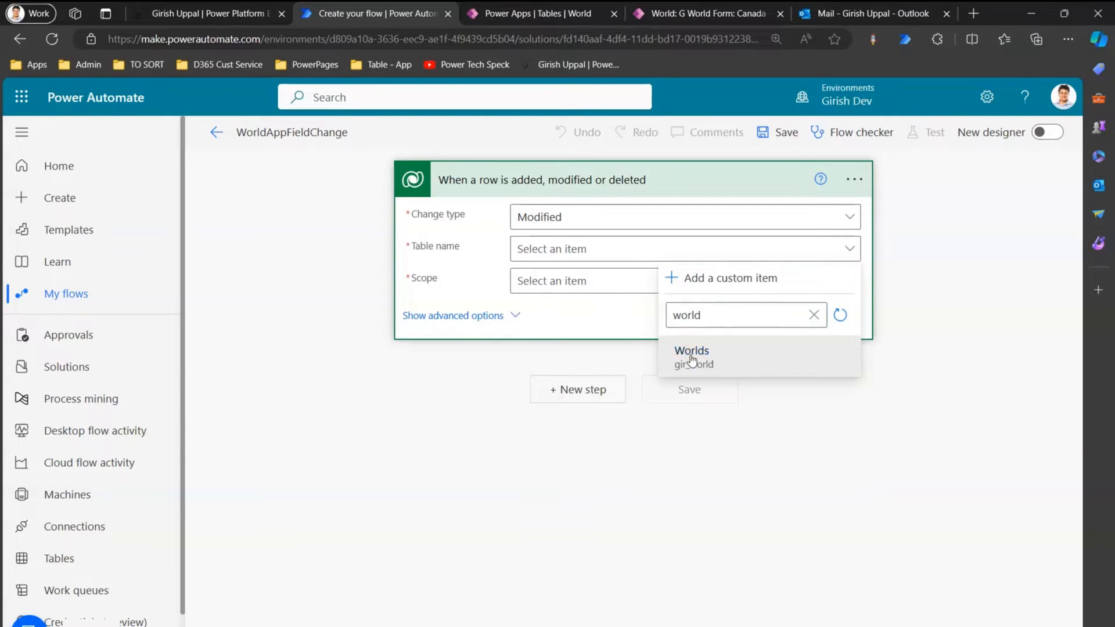
left_click(689, 354)
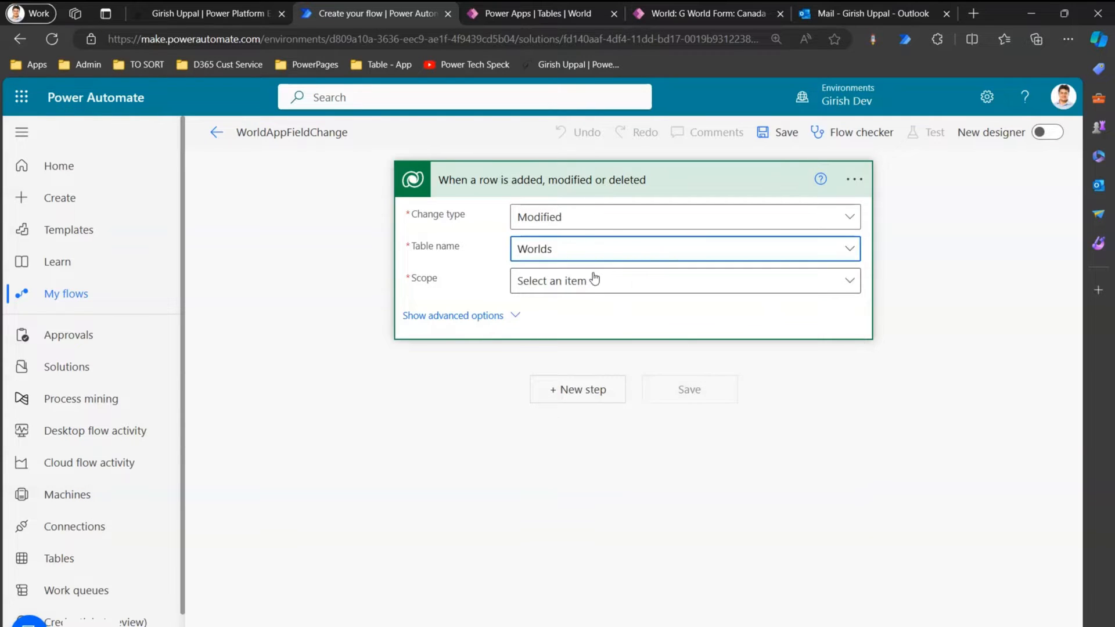
left_click(592, 285)
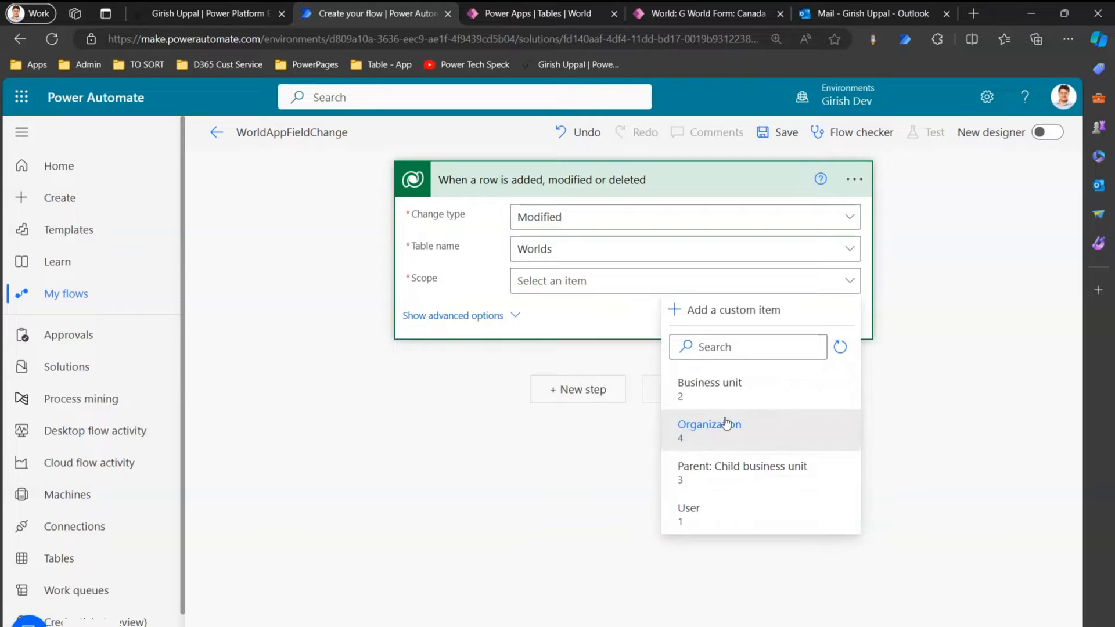
left_click(720, 437)
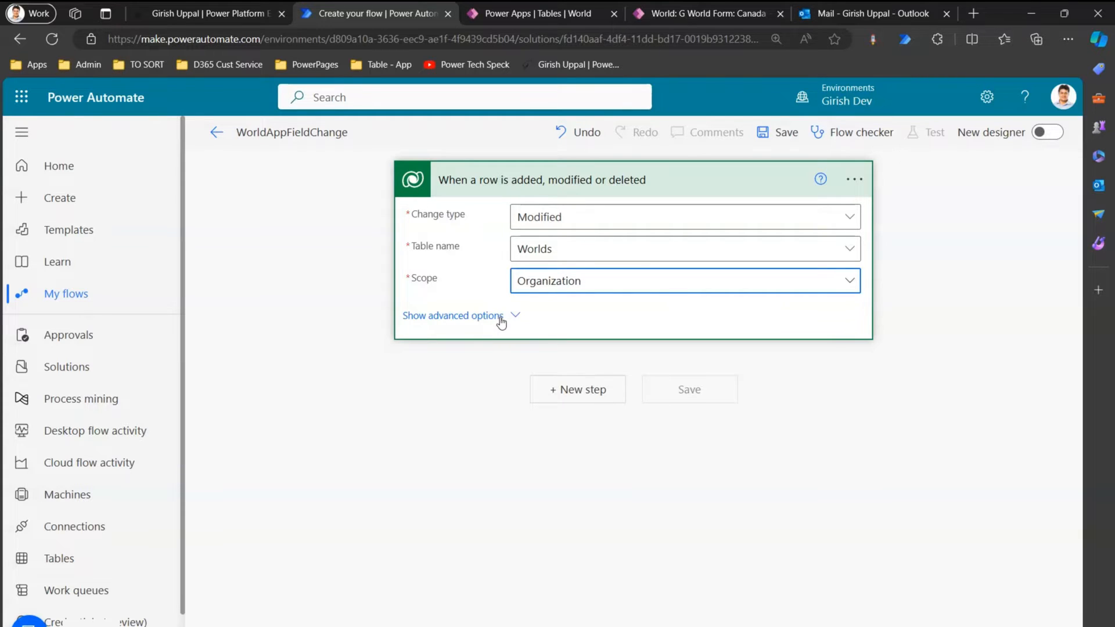
Add the Office 365 Outlook action "Send an email (V2)" after the trigger
left_click(580, 393)
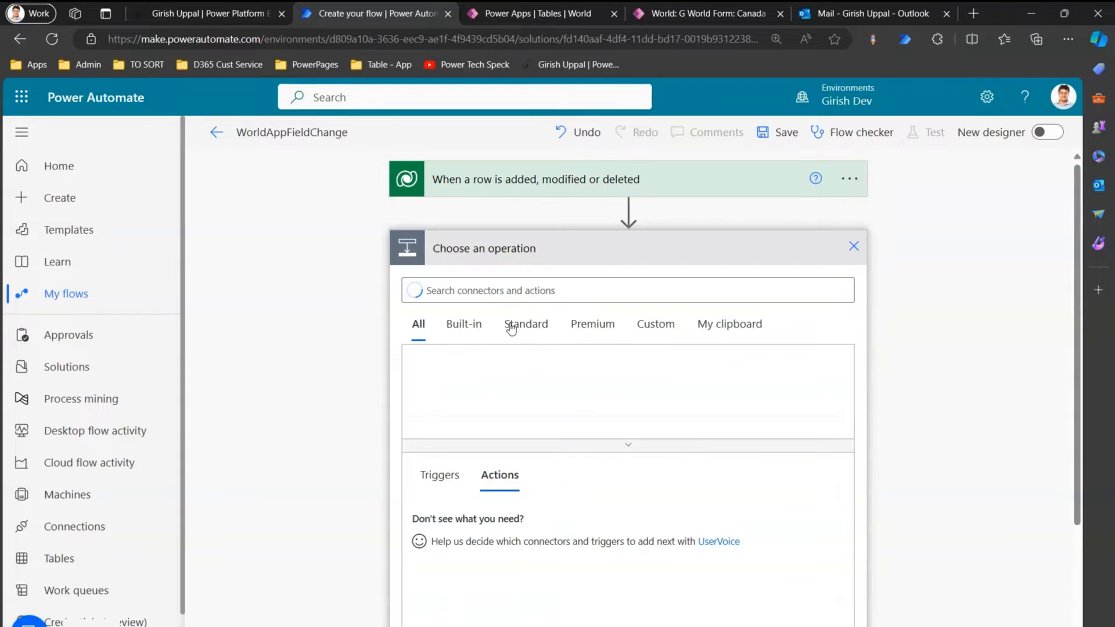
type("send")
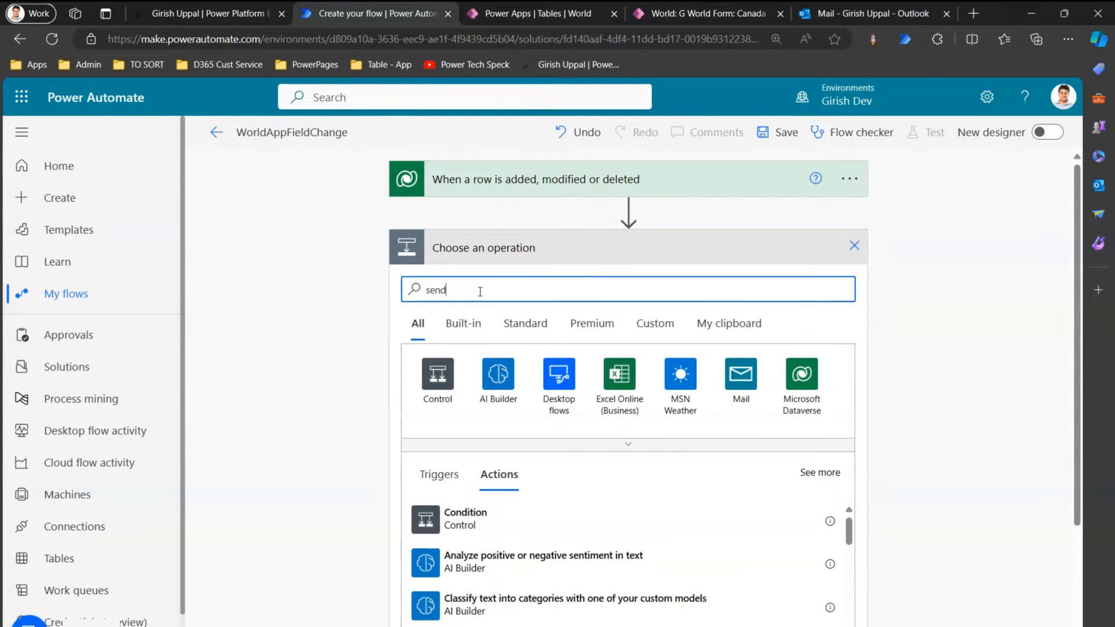
type(" email")
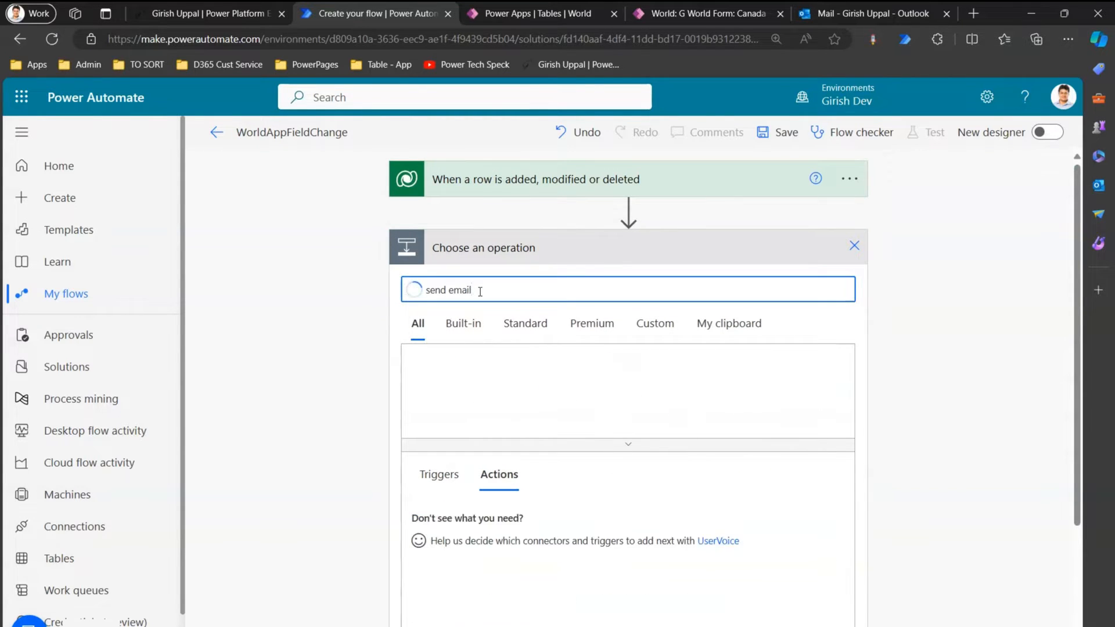
left_click(503, 561)
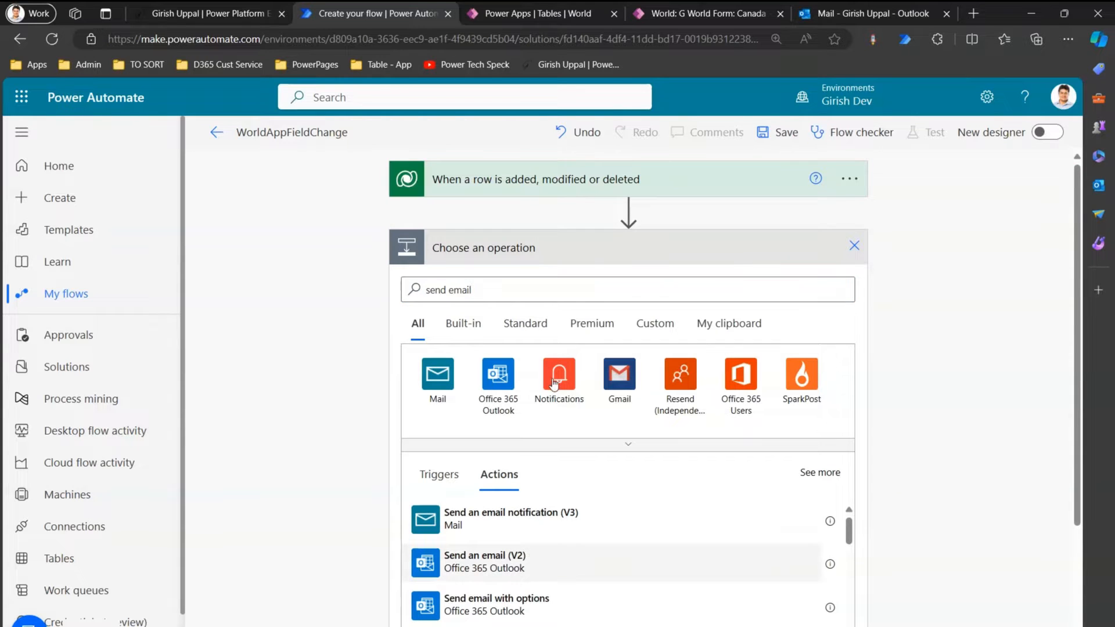
Fill in the email's recipient, set the subject to "Email notification" and the body to "Hello World", and save the flow
left_click(529, 285)
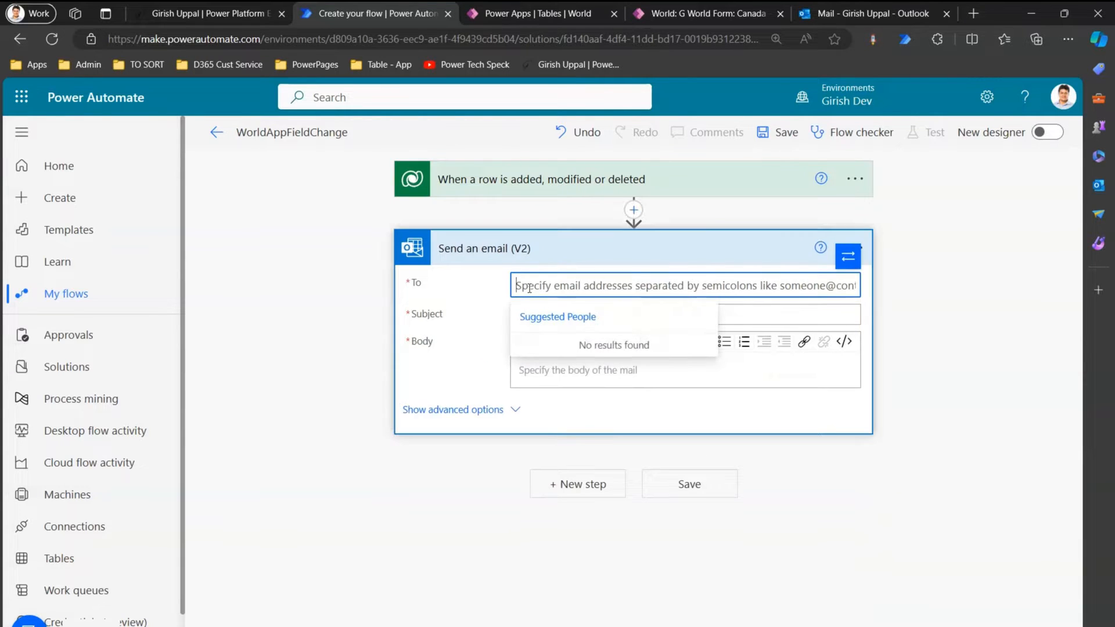
type("giri")
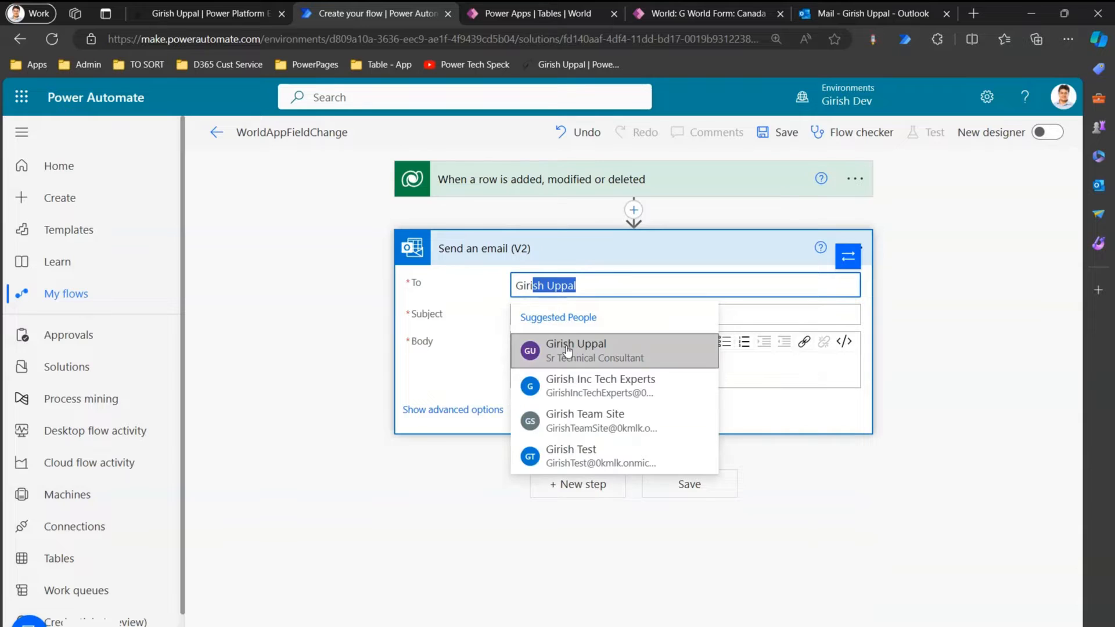
left_click(571, 351)
left_click(555, 315)
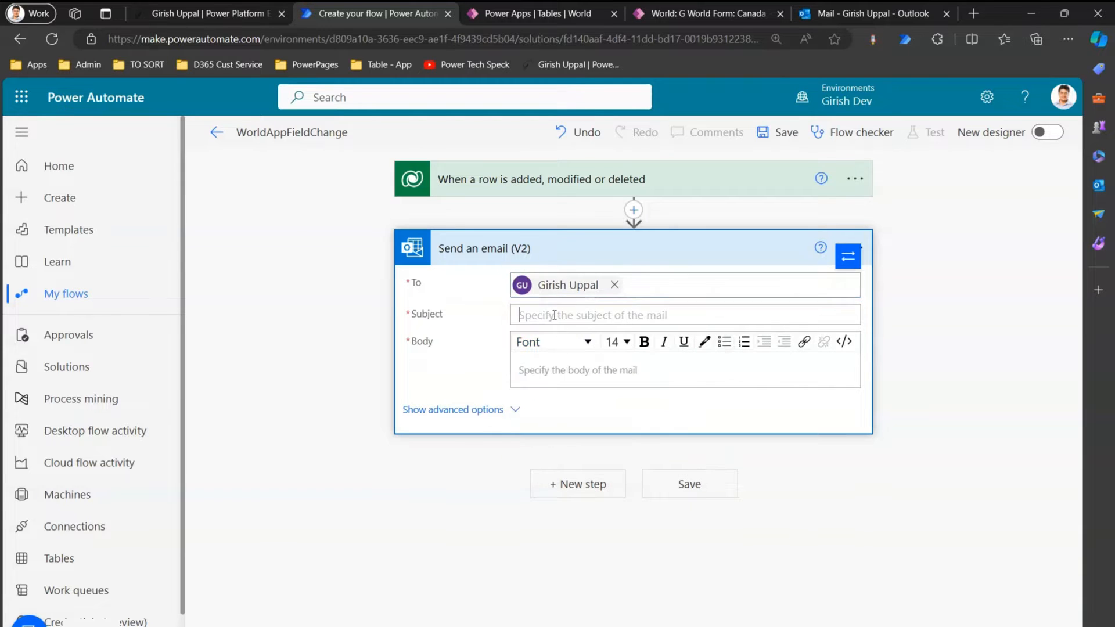
type("Email")
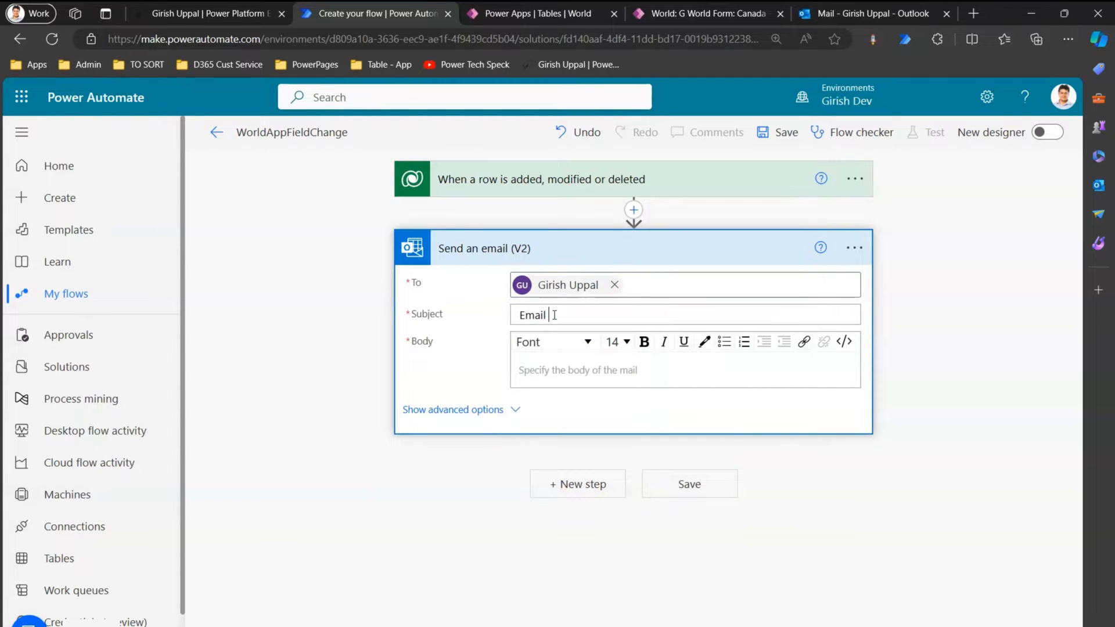
type(" notification")
left_click(531, 379)
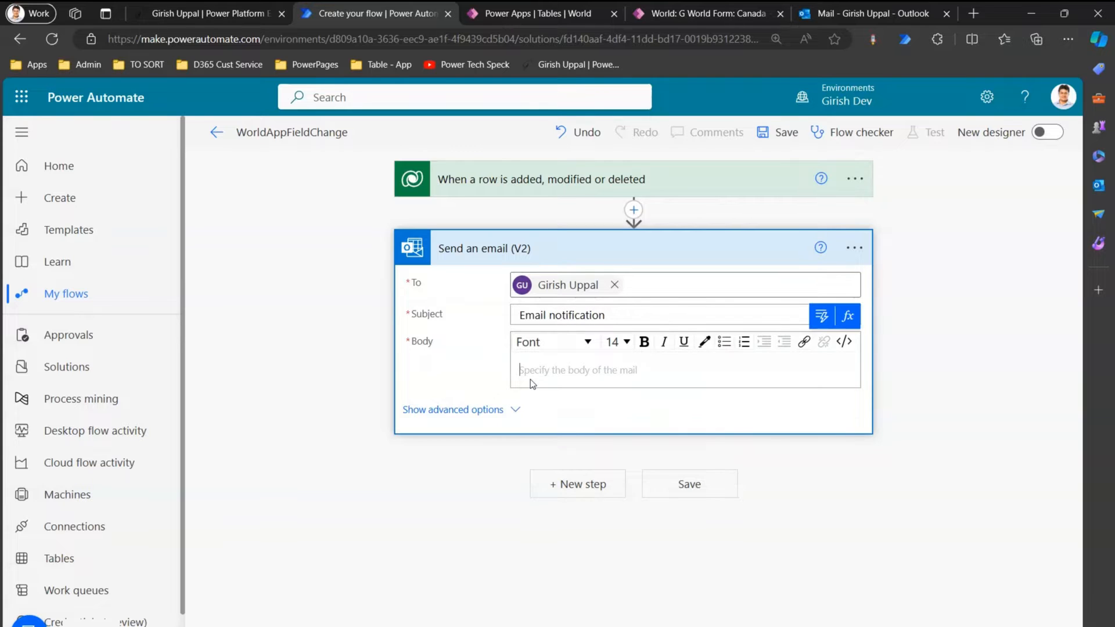
type("Hello World")
left_click(687, 488)
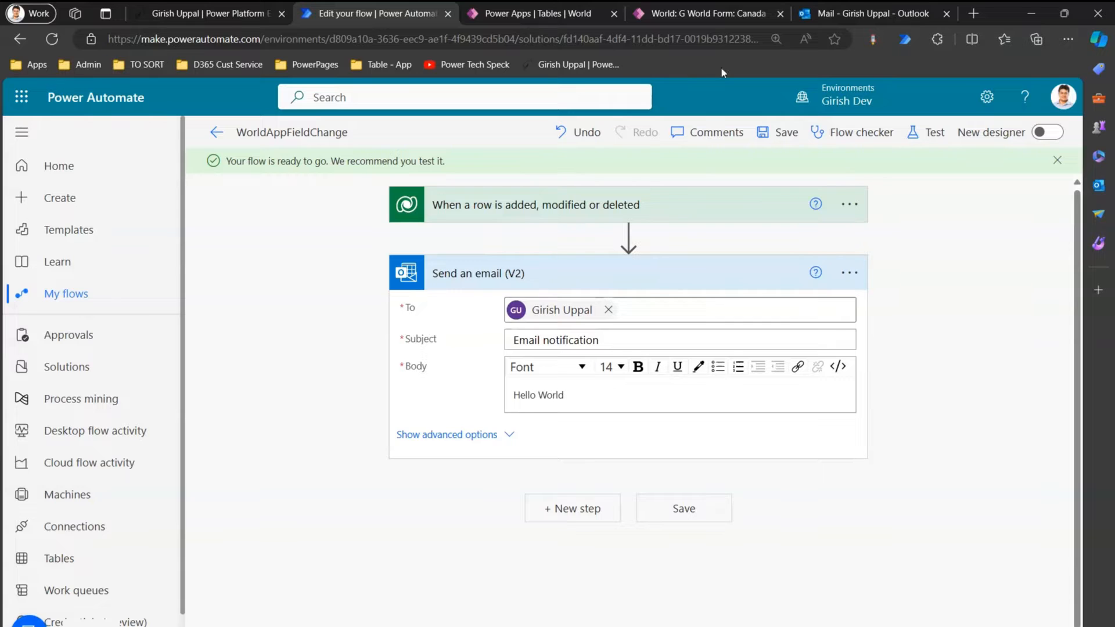
Switch to the World App, set the Canada record's Population to 23232, save it and return to the Worlds list
left_click(713, 14)
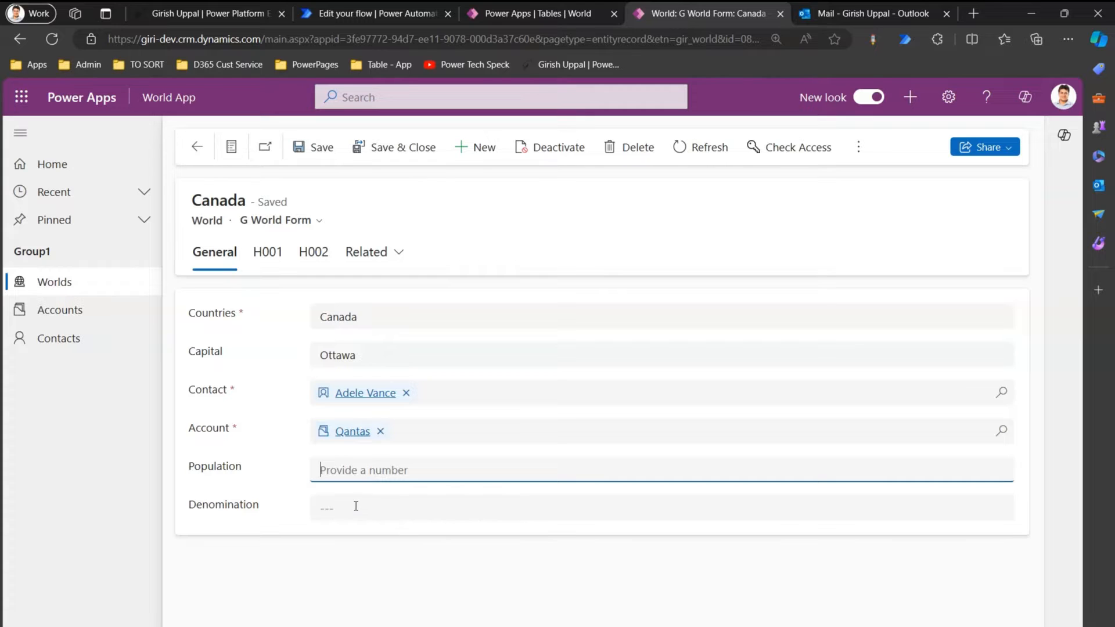
type("23232")
left_click(321, 150)
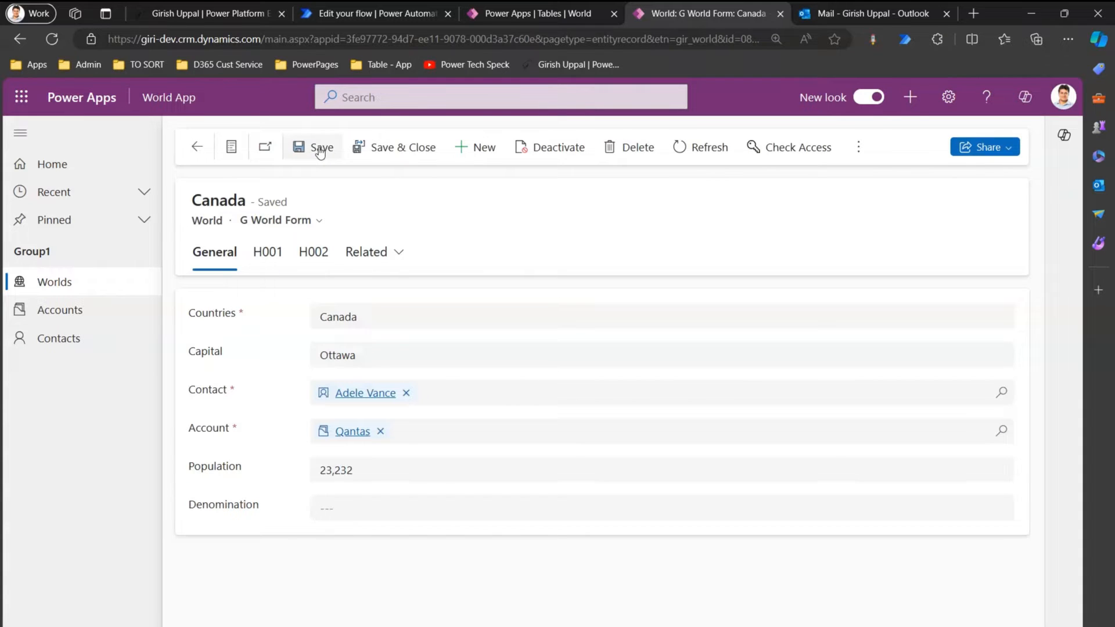
left_click(99, 282)
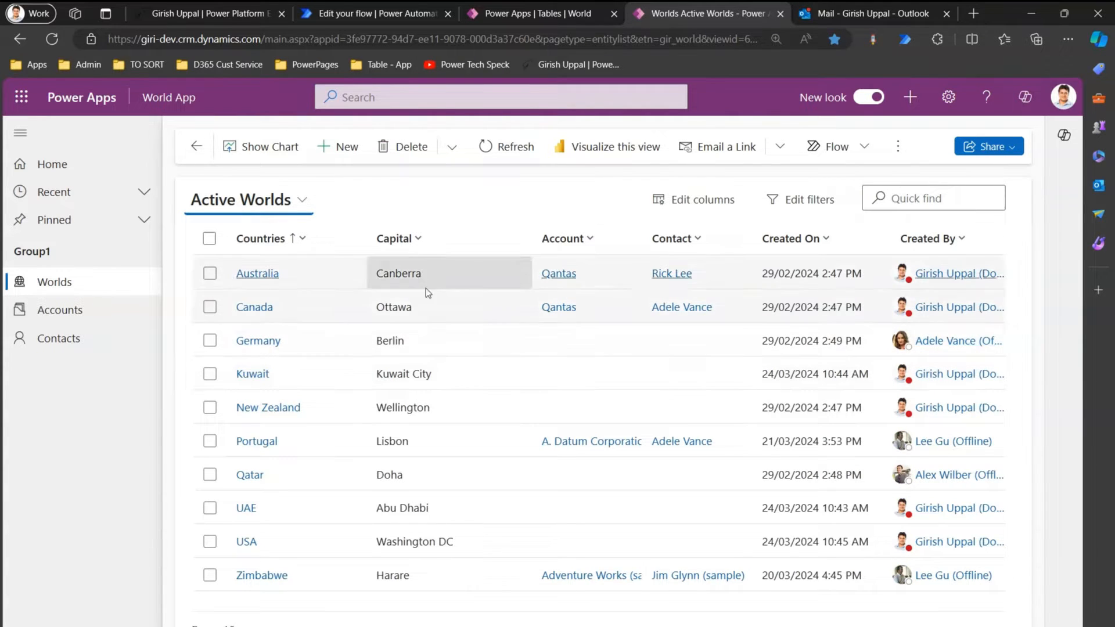
Switch to Outlook, read the "Email notification" message in the inbox and delete it
left_click(831, 13)
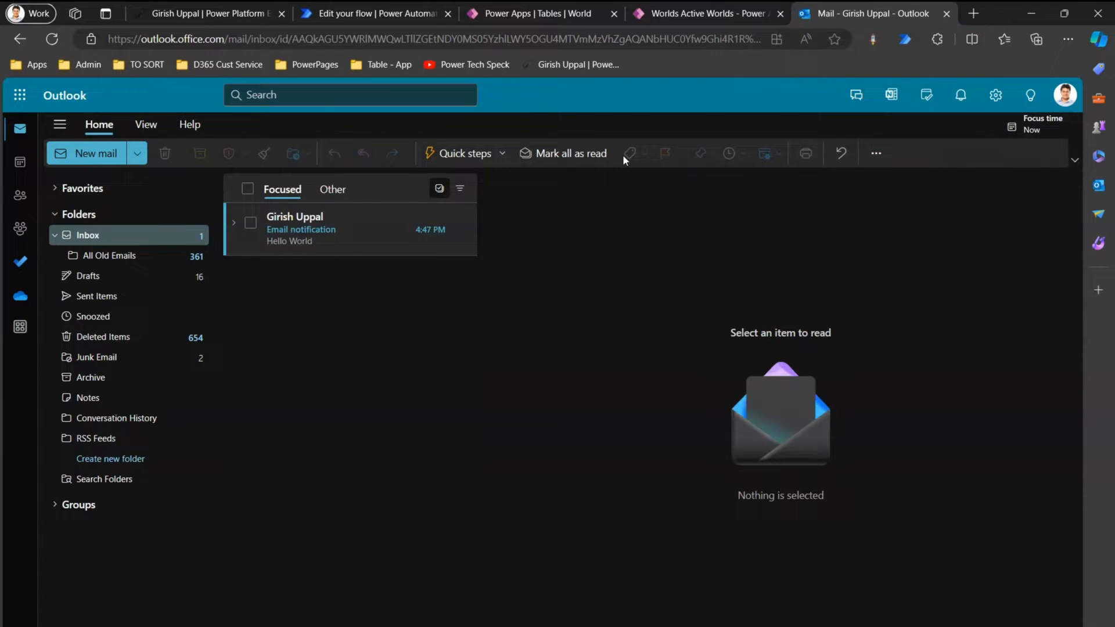
left_click(342, 236)
left_click_drag(588, 286, 526, 281)
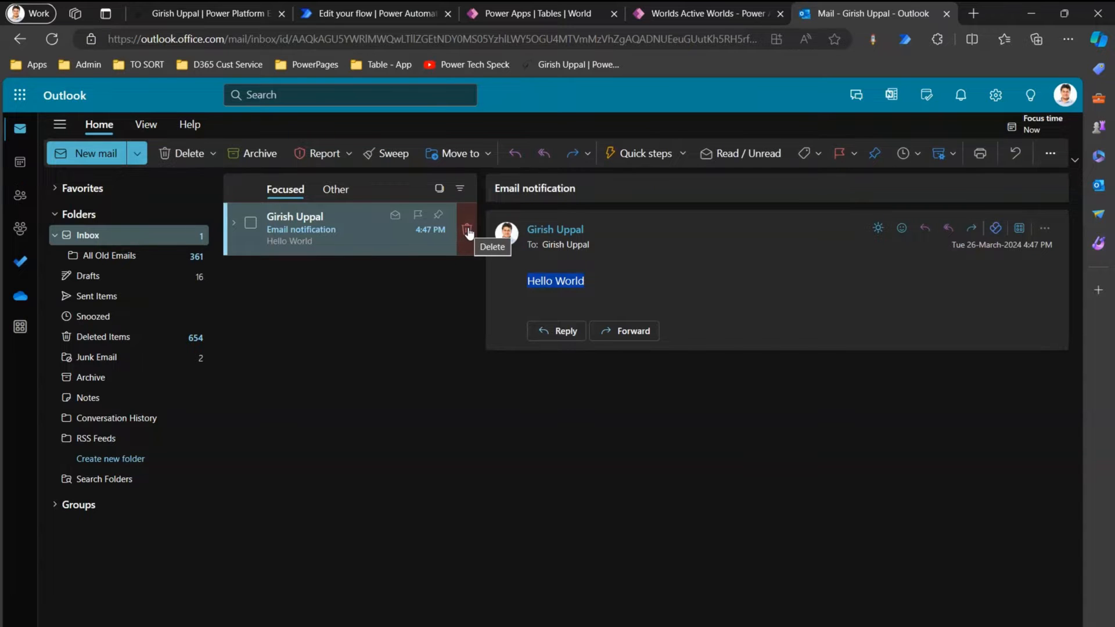
left_click(463, 228)
Set the Canada record's Denomination to 565465 in the World App, save it, and delete the resulting notification email in Outlook
left_click(686, 13)
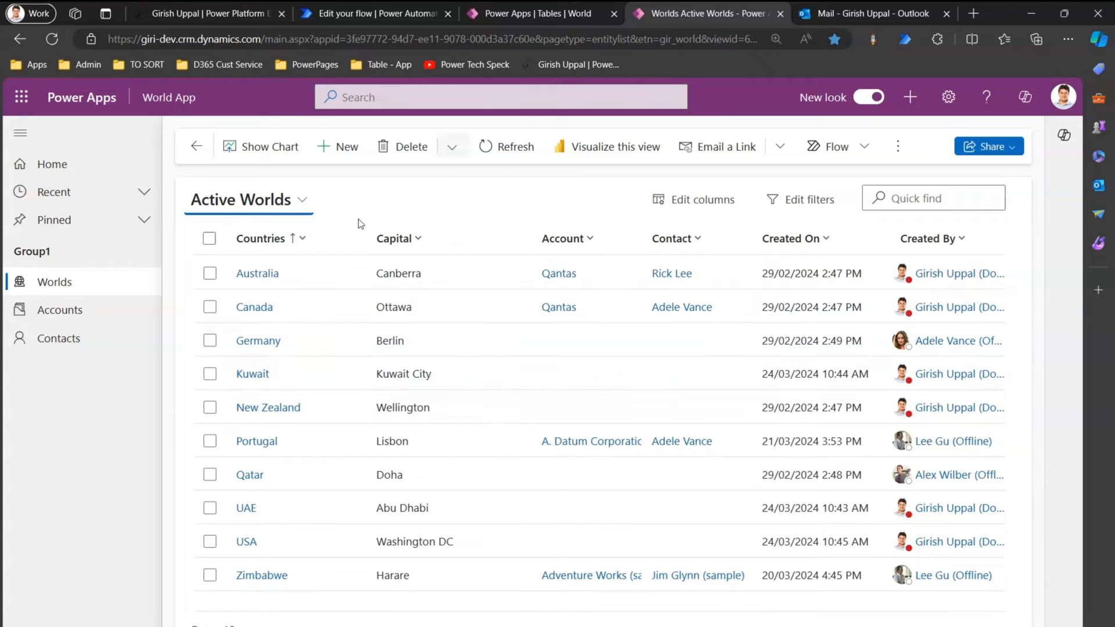
left_click(263, 309)
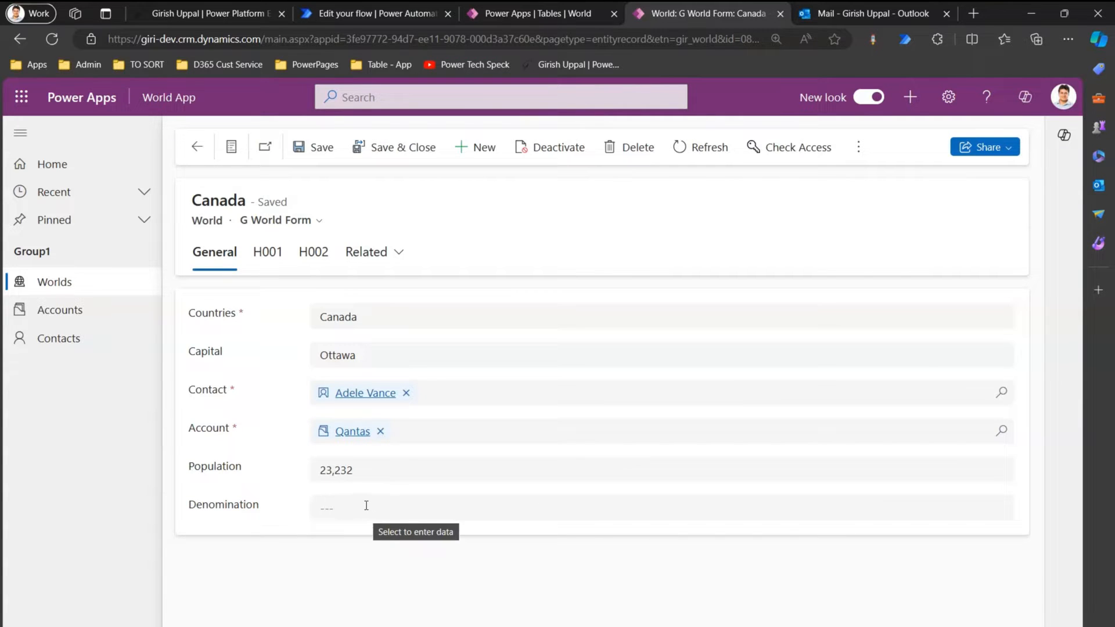
left_click(367, 506)
type("565465")
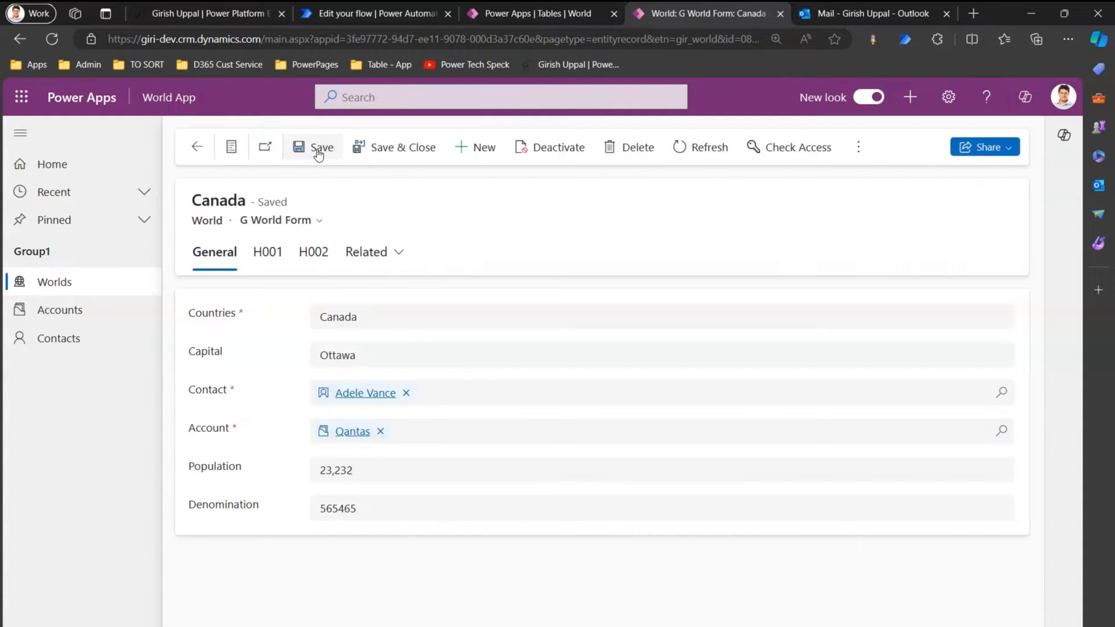
left_click(862, 16)
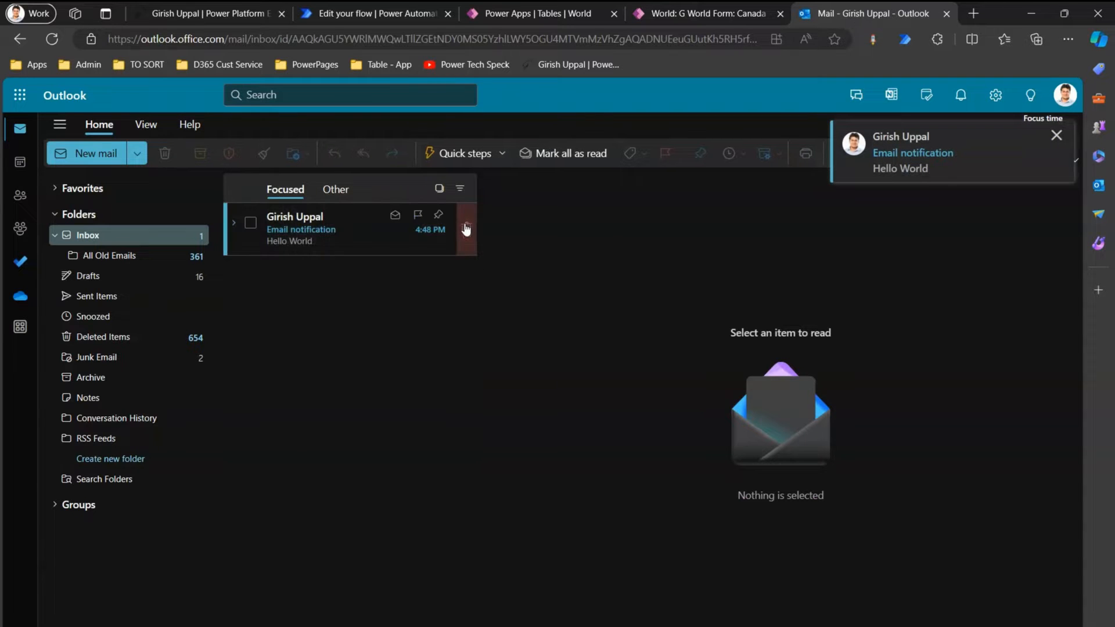
left_click(465, 229)
Change the Canada record's Account to A. Datum Corporation (sample) in the World App, save it, and delete the resulting email in Outlook
left_click(717, 7)
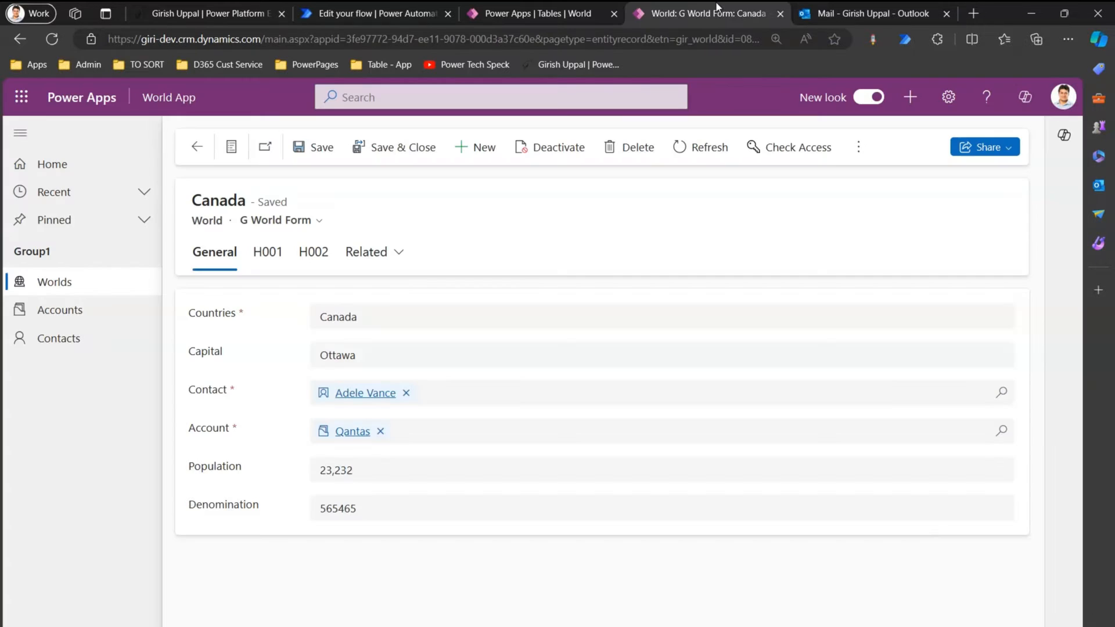
left_click(381, 432)
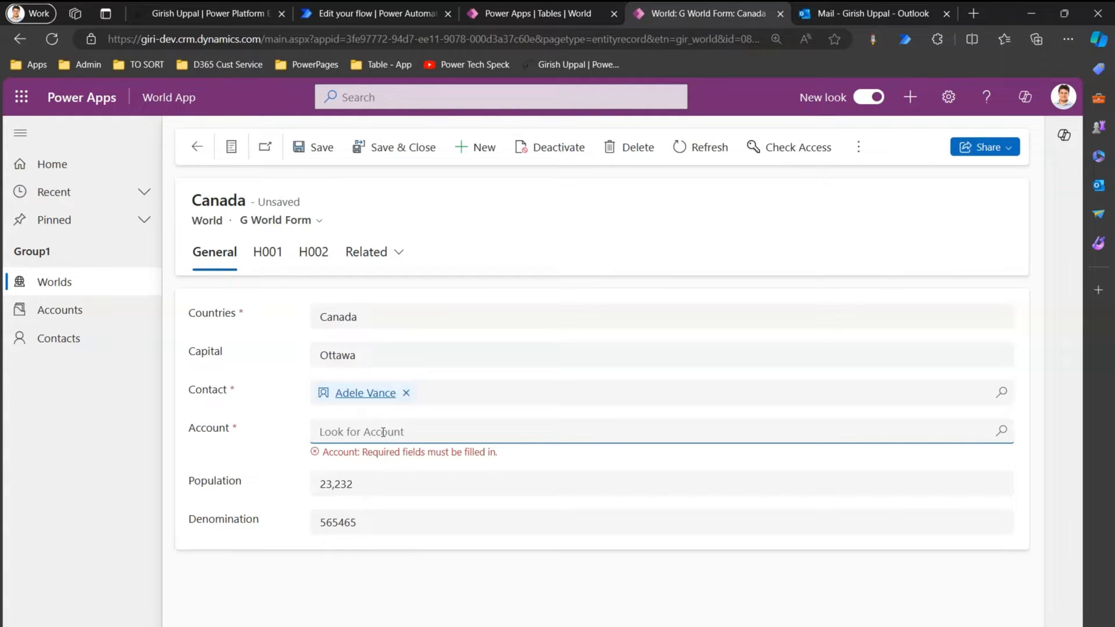
type("gfg")
key("BackSpace")
key("BackSpace")
key("BackSpace")
key("Return")
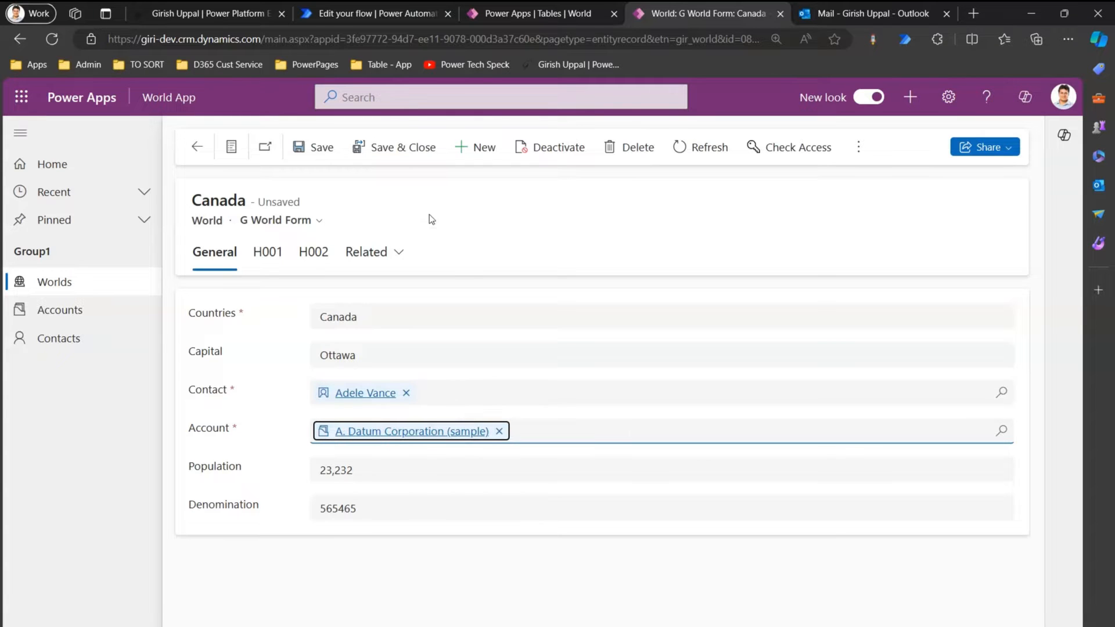
left_click(317, 147)
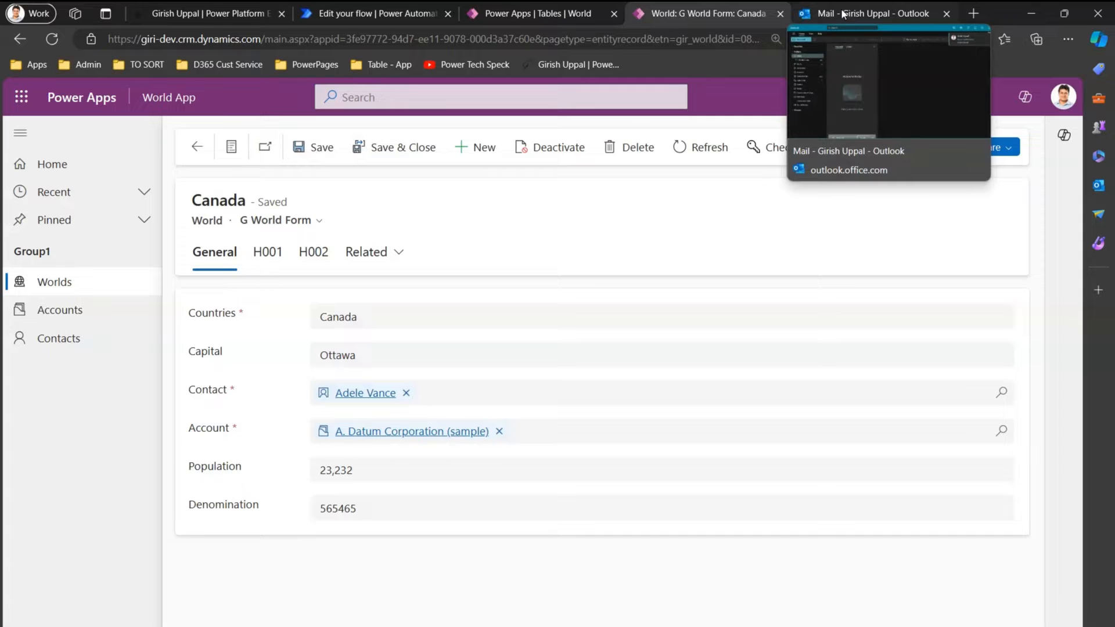
left_click(846, 12)
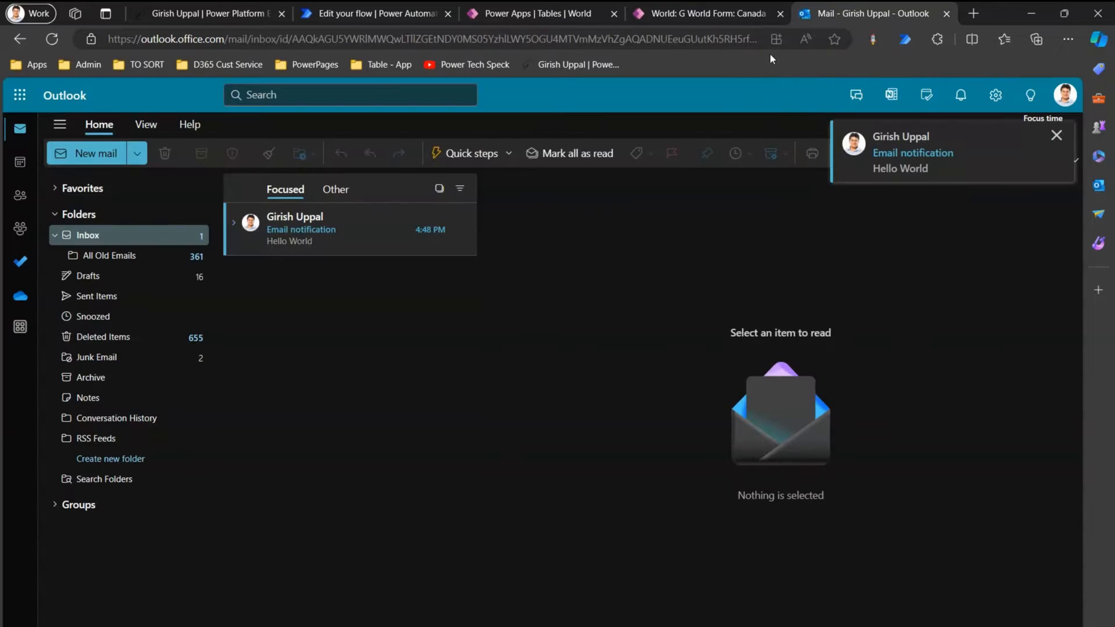
left_click(466, 229)
Switch to the World table in Power Apps and copy the Population column's logical name from its advanced options
left_click(674, 14)
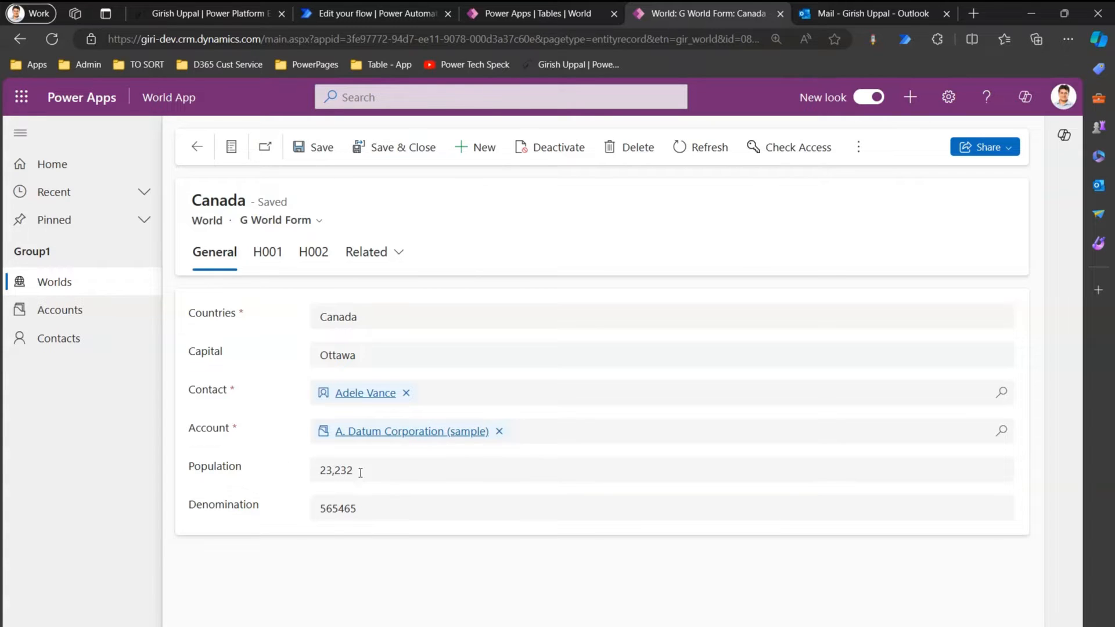
left_click(511, 13)
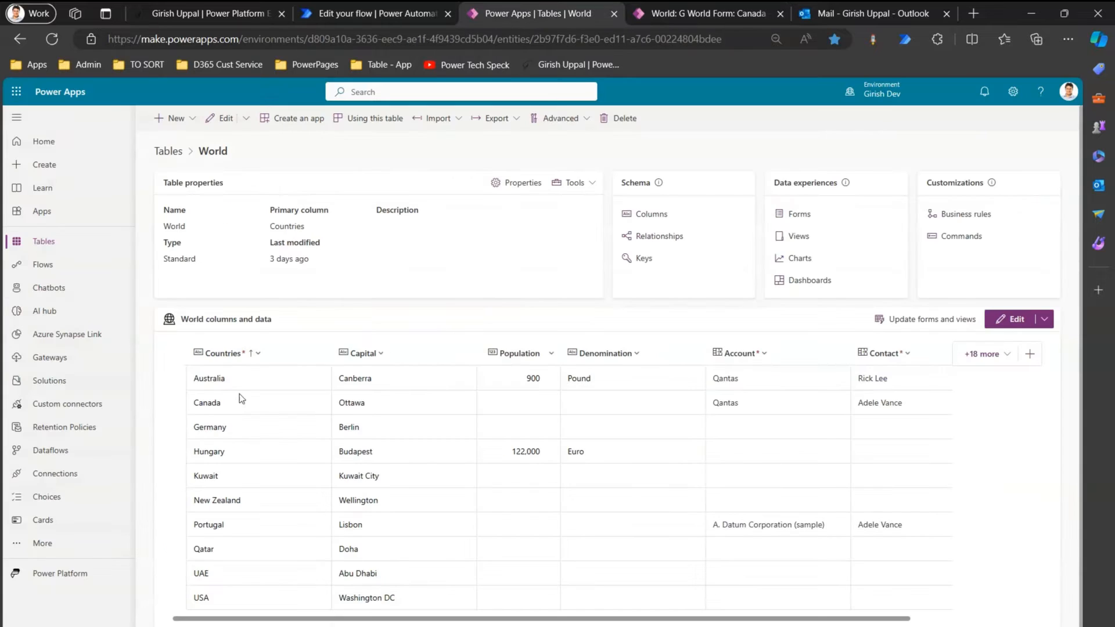
left_click(551, 354)
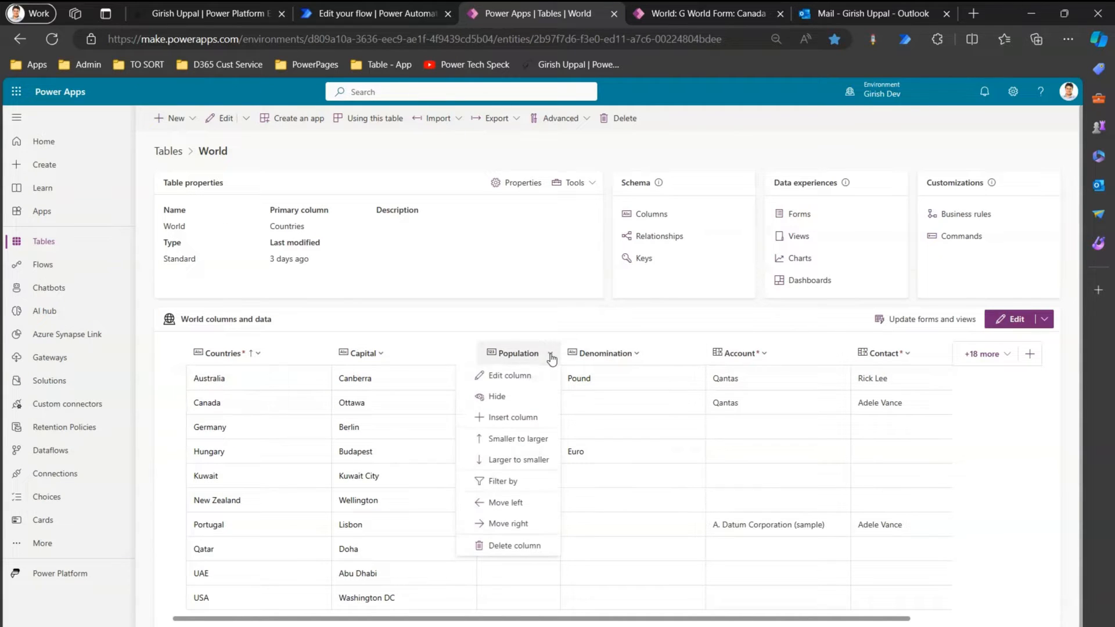
left_click(506, 376)
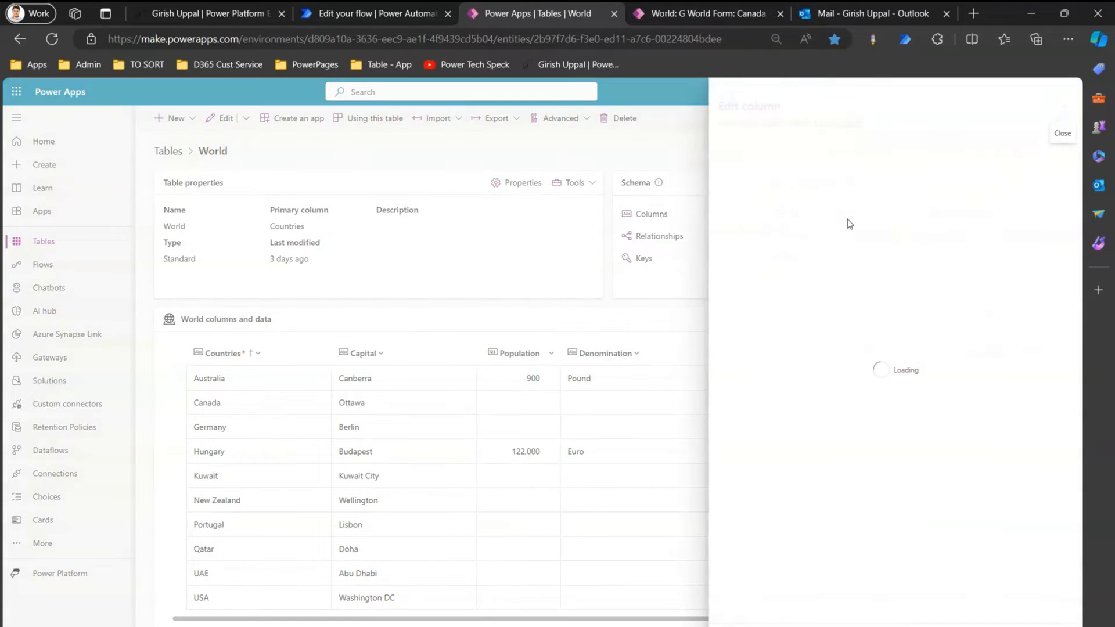
left_click(773, 466)
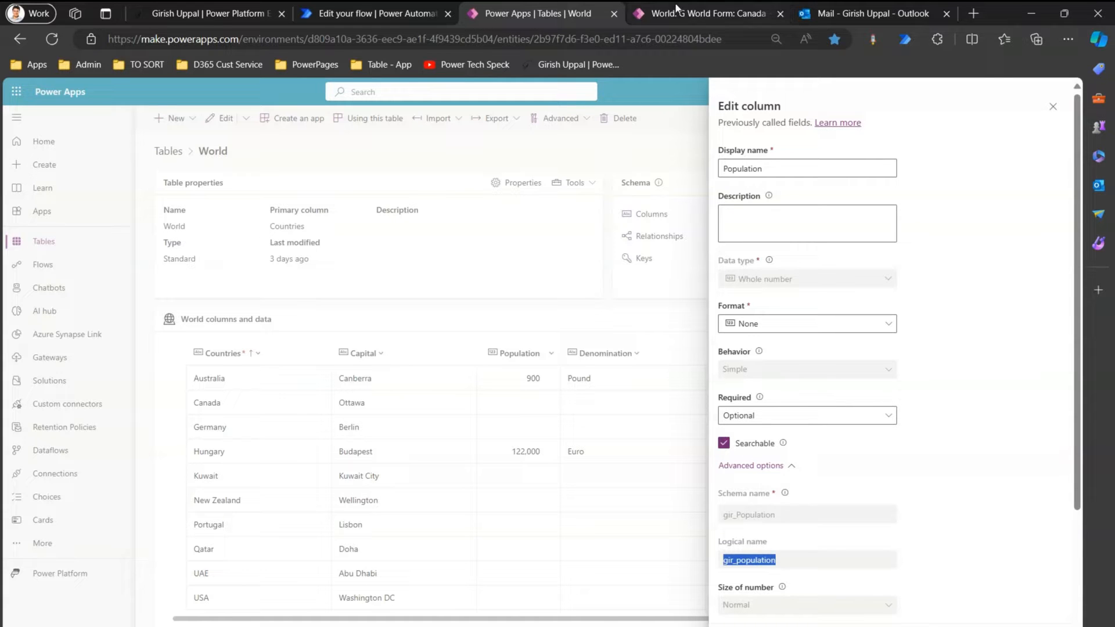
Switch to the flow in Power Automate, set the trigger's Select columns to gir_population and save the flow
left_click(398, 14)
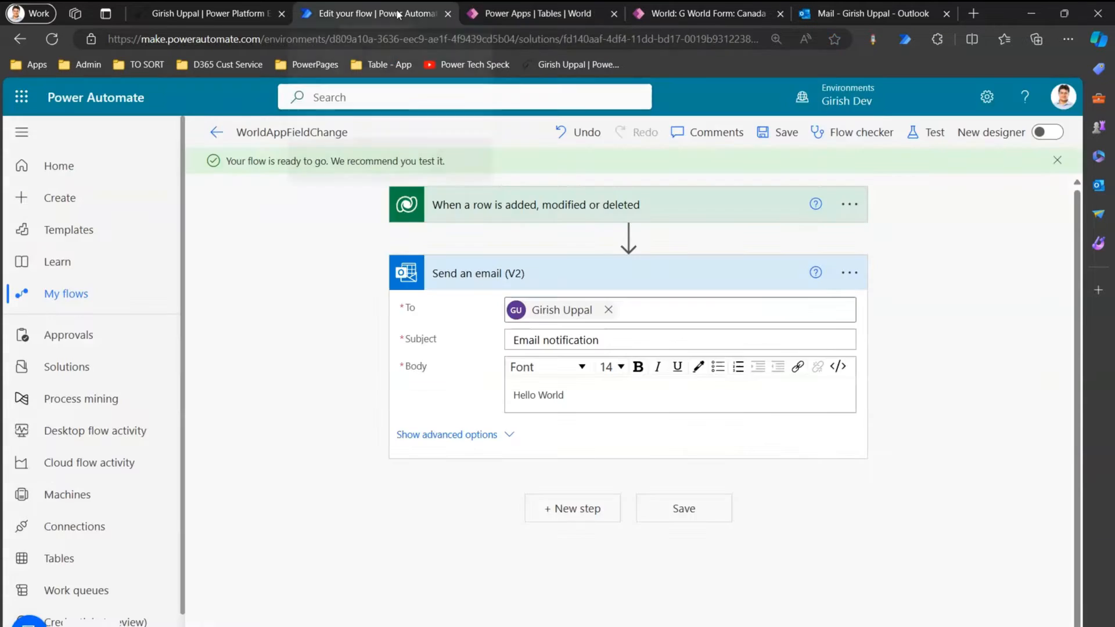
left_click(630, 210)
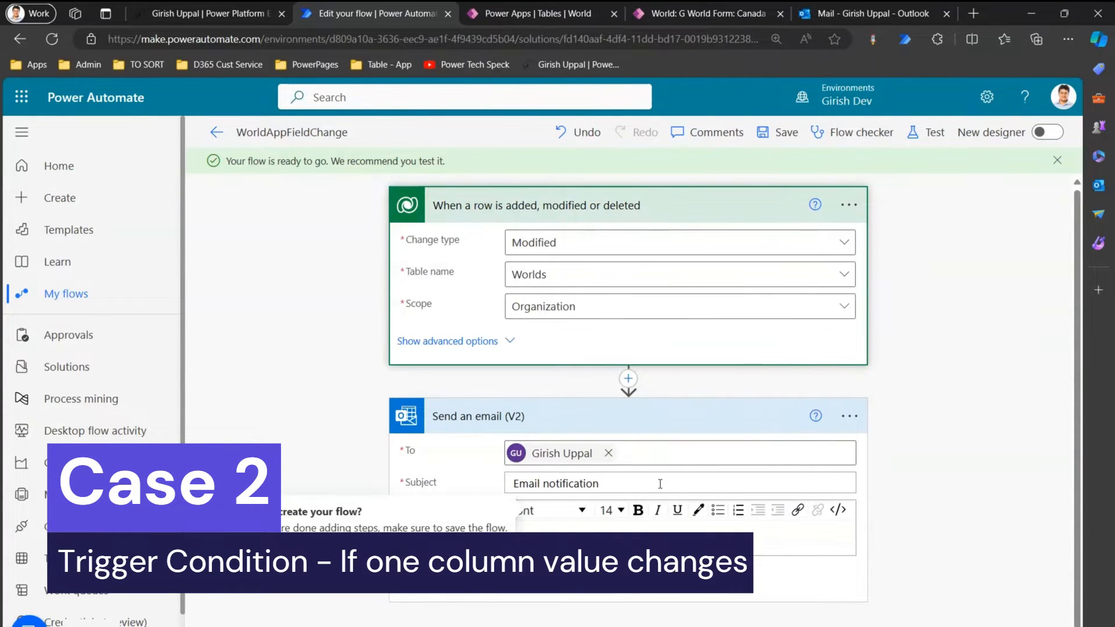
left_click(480, 342)
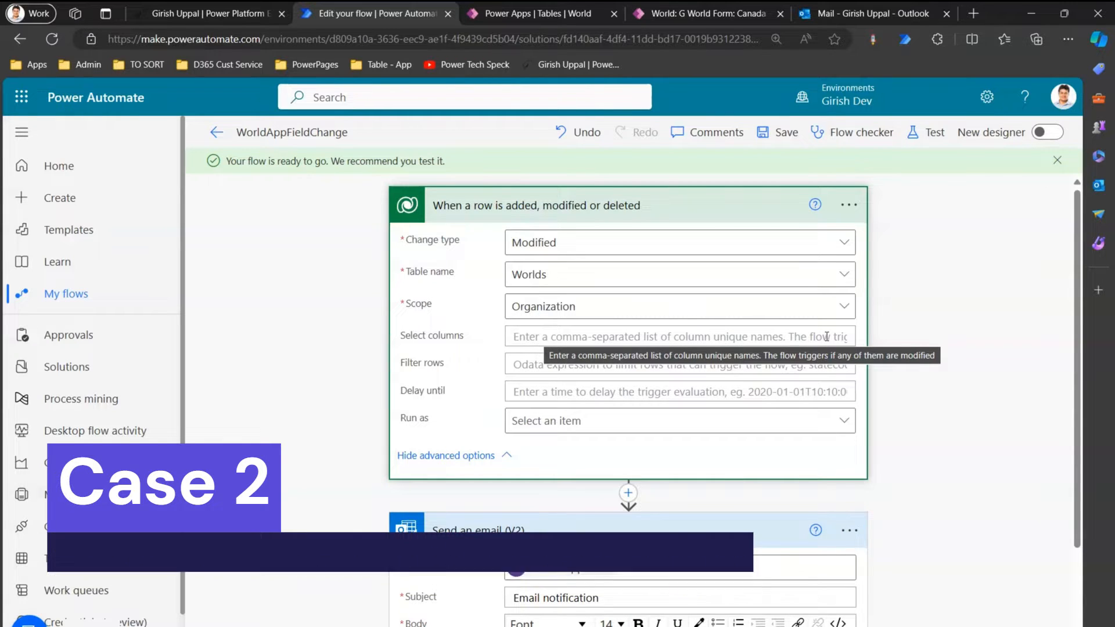
left_click(594, 339)
type("gir_population")
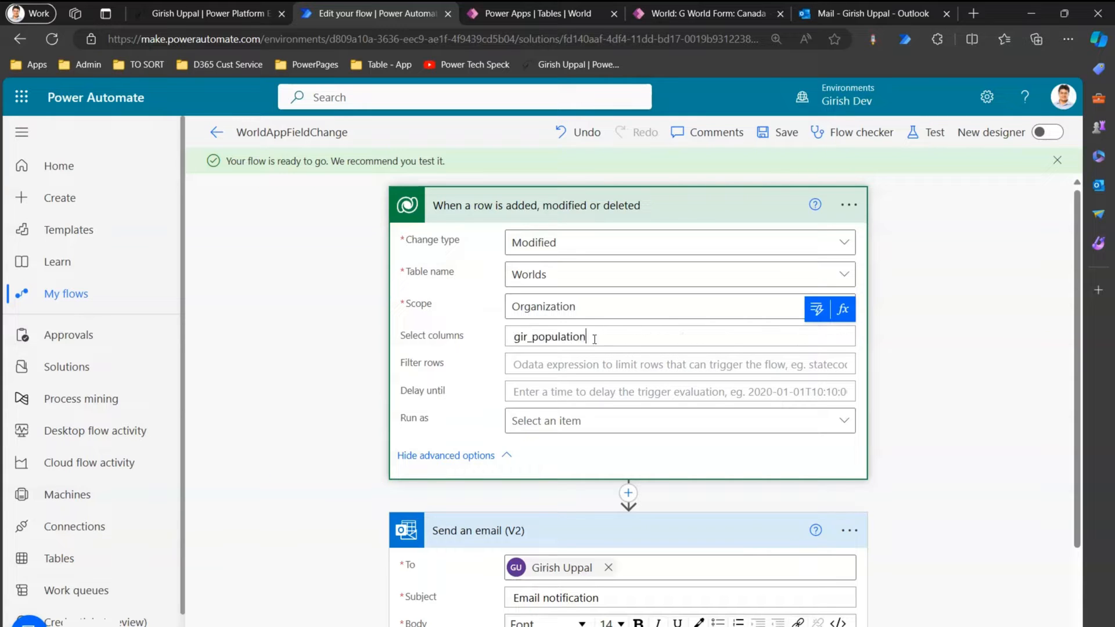
left_click(788, 133)
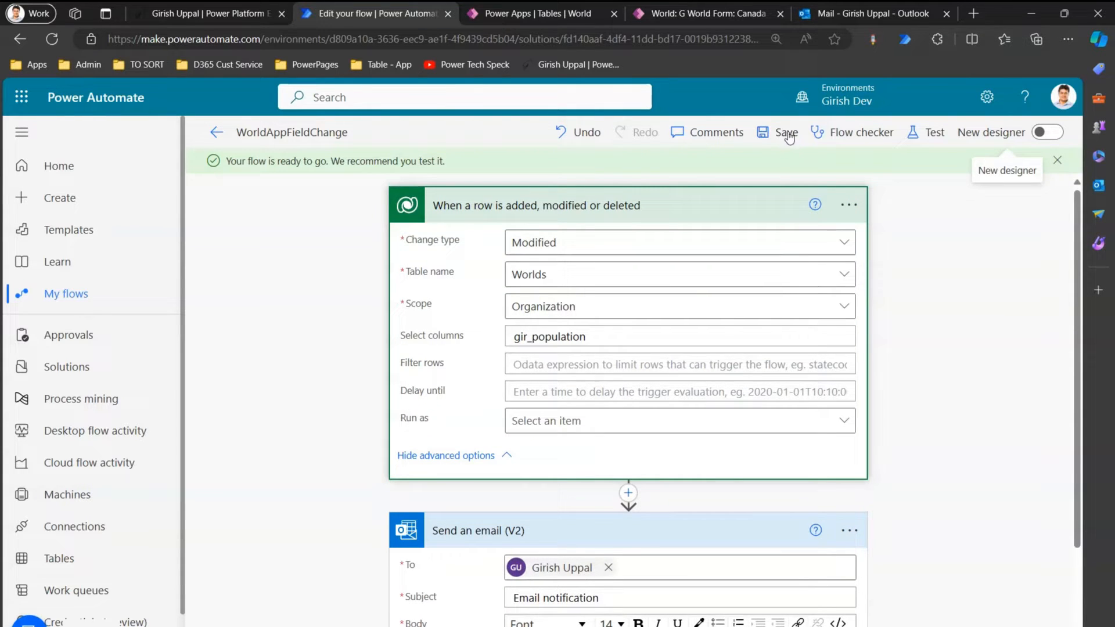
left_click(788, 134)
Set the Canada record's Population to 3444 in the World App, save it, and delete the resulting notification email in Outlook
left_click(669, 15)
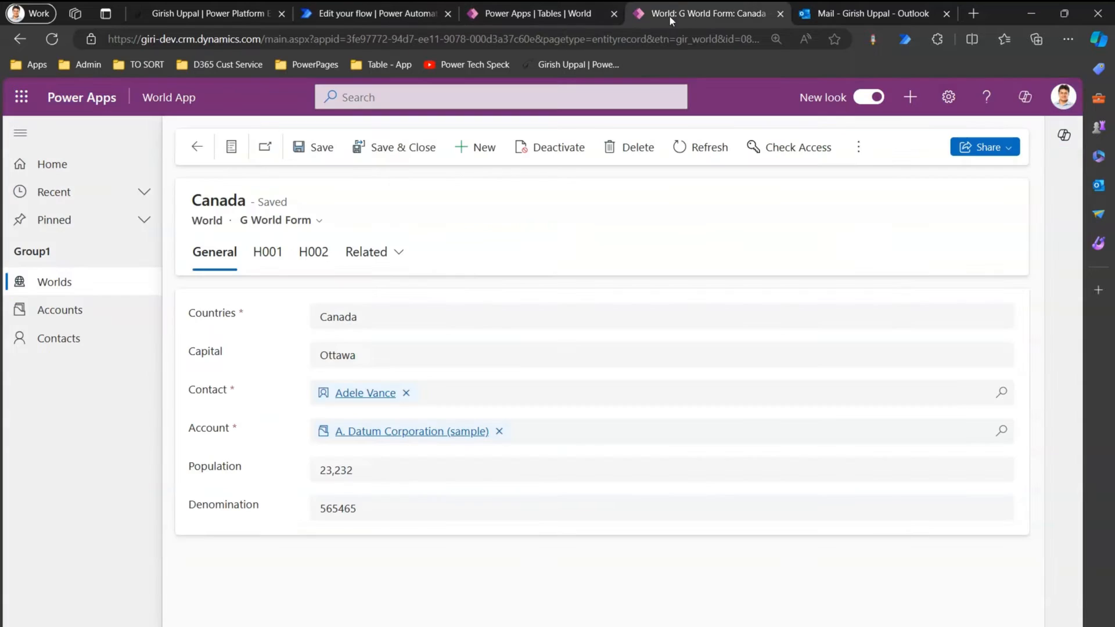
left_click_drag(355, 471, 306, 465)
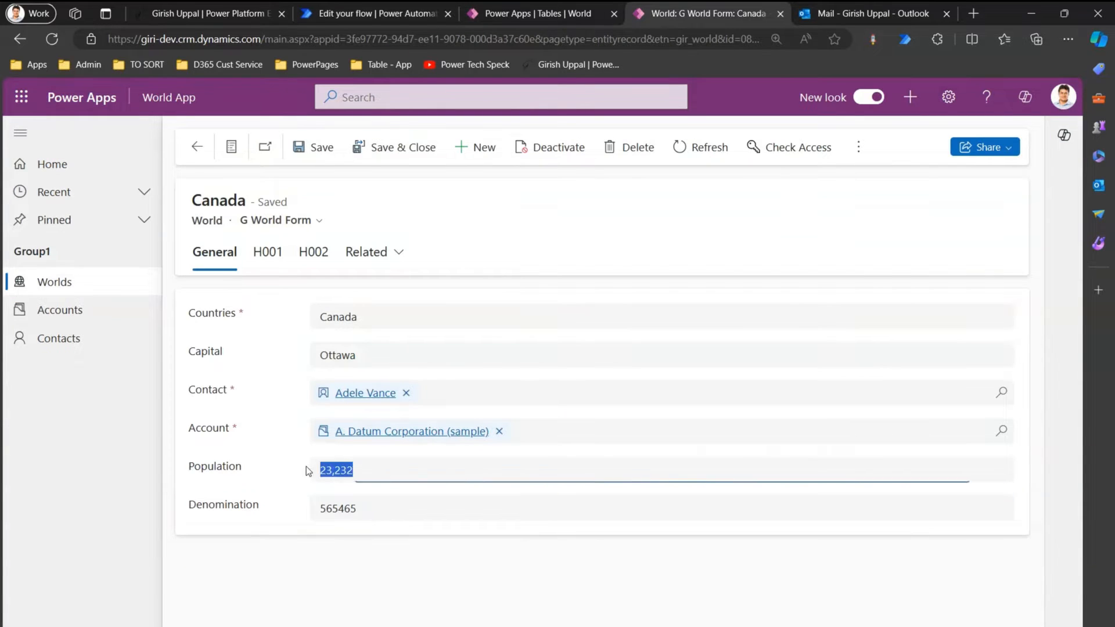
type("3444")
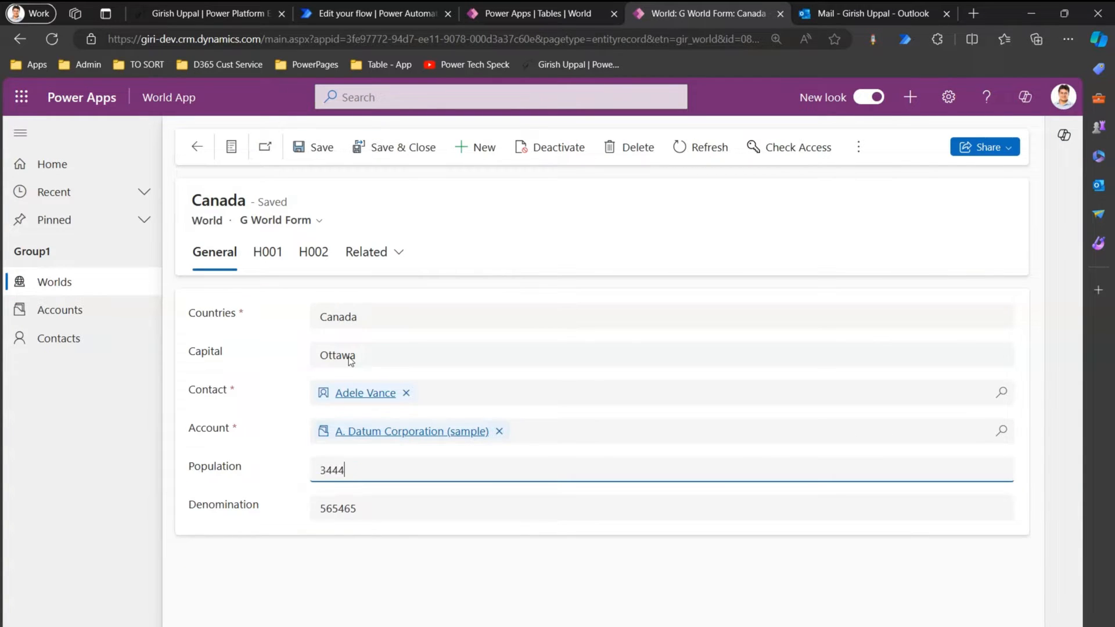
left_click(322, 145)
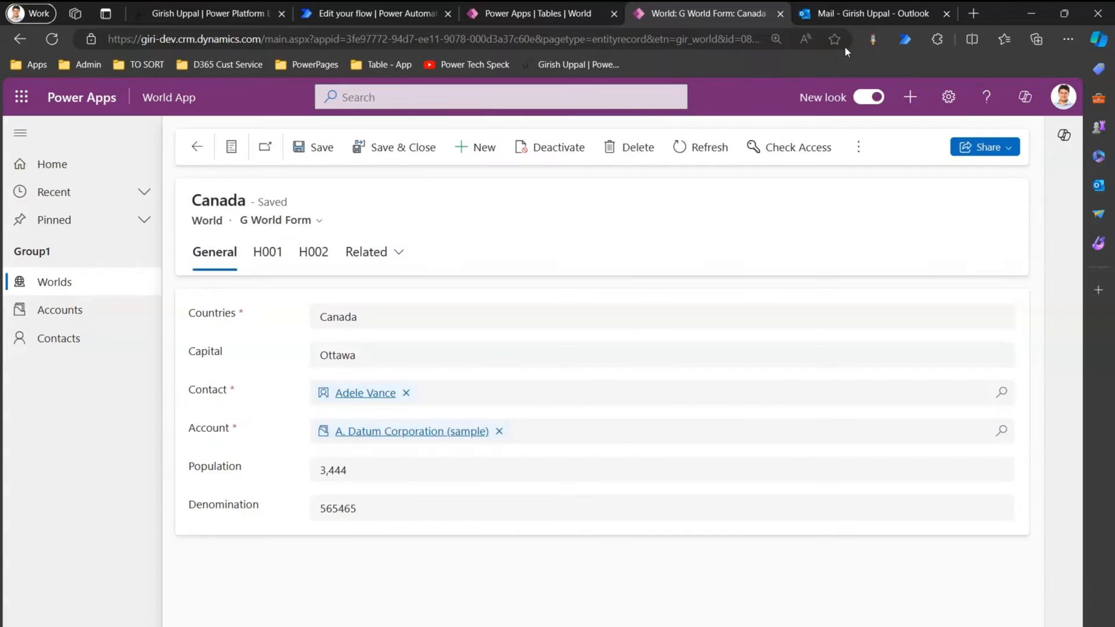
left_click(865, 13)
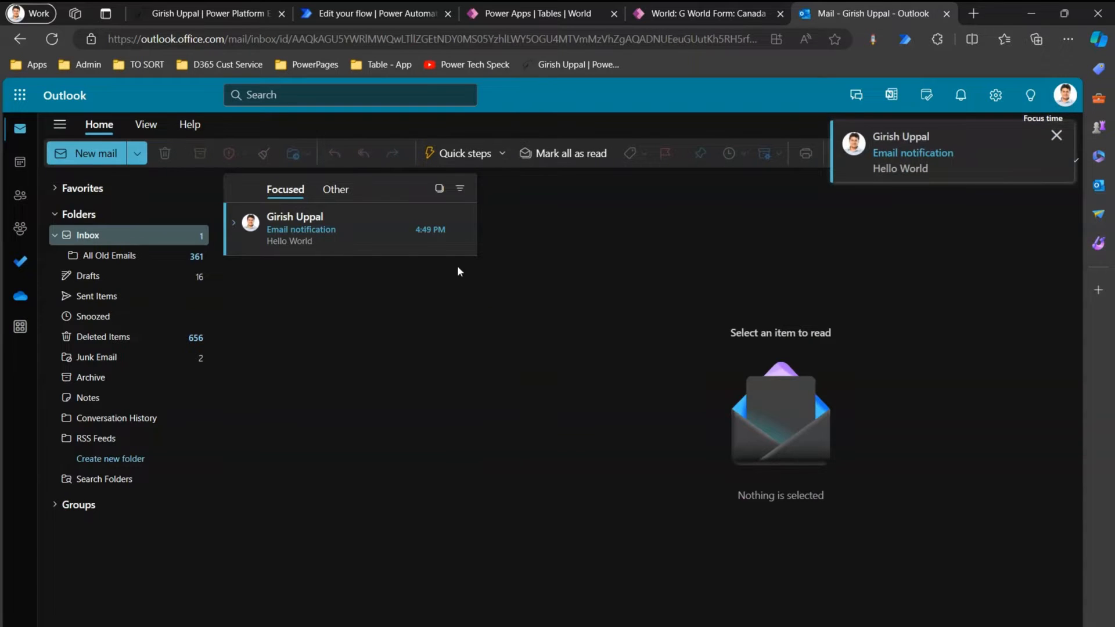
left_click(466, 230)
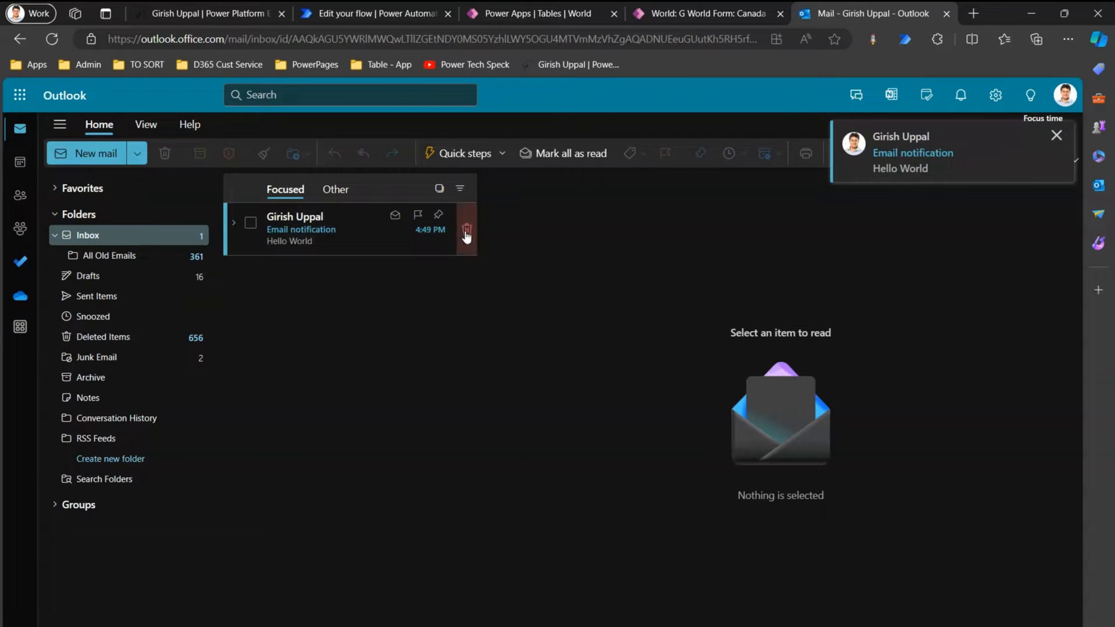
Set the Canada record's Denomination to 24434343 in the World App, save it, and refresh the Outlook inbox to check for a notification
left_click(715, 12)
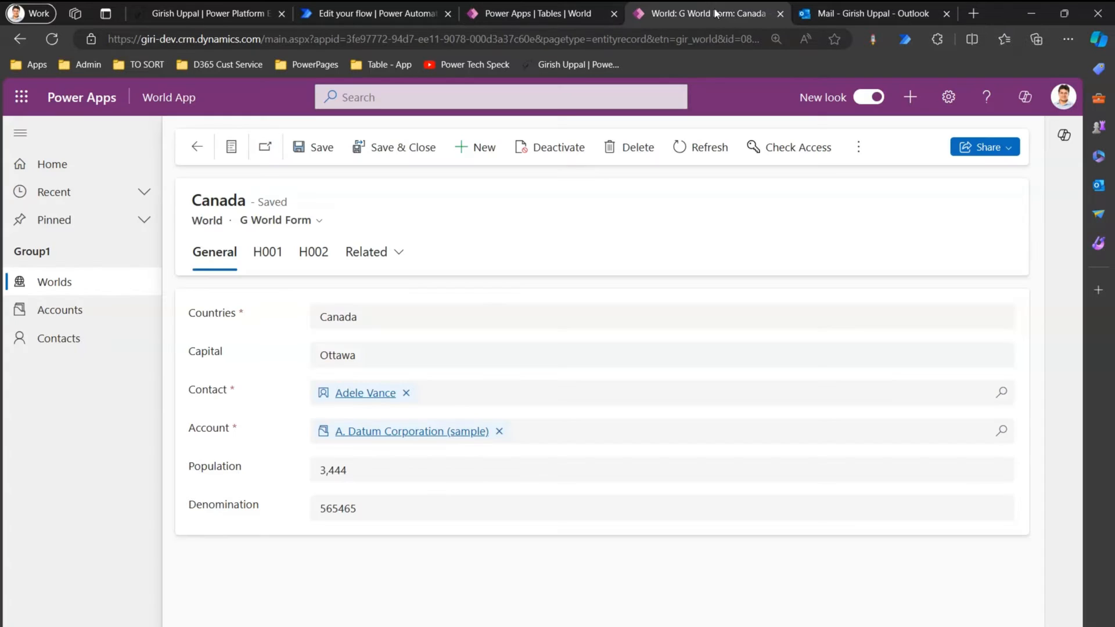
double_click(337, 505)
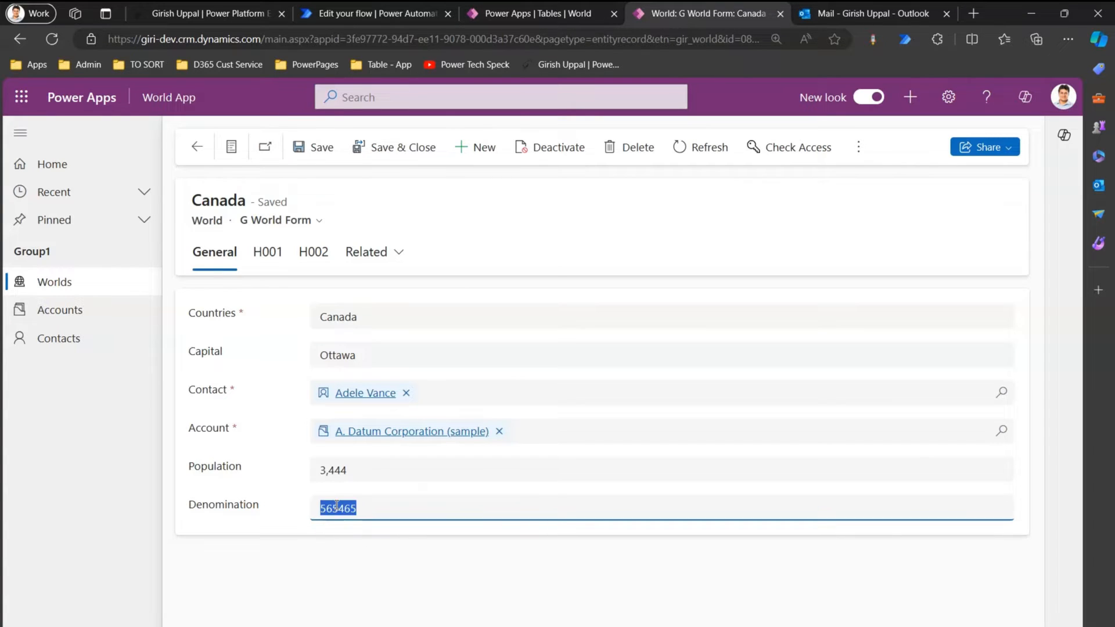
type("24434343")
left_click(314, 146)
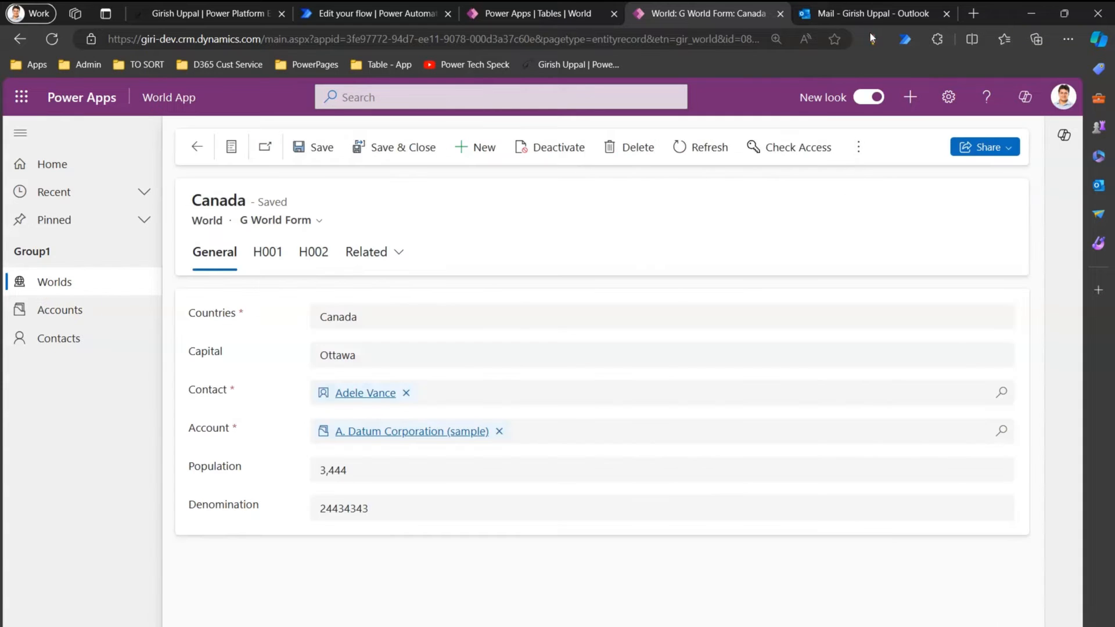
left_click(870, 13)
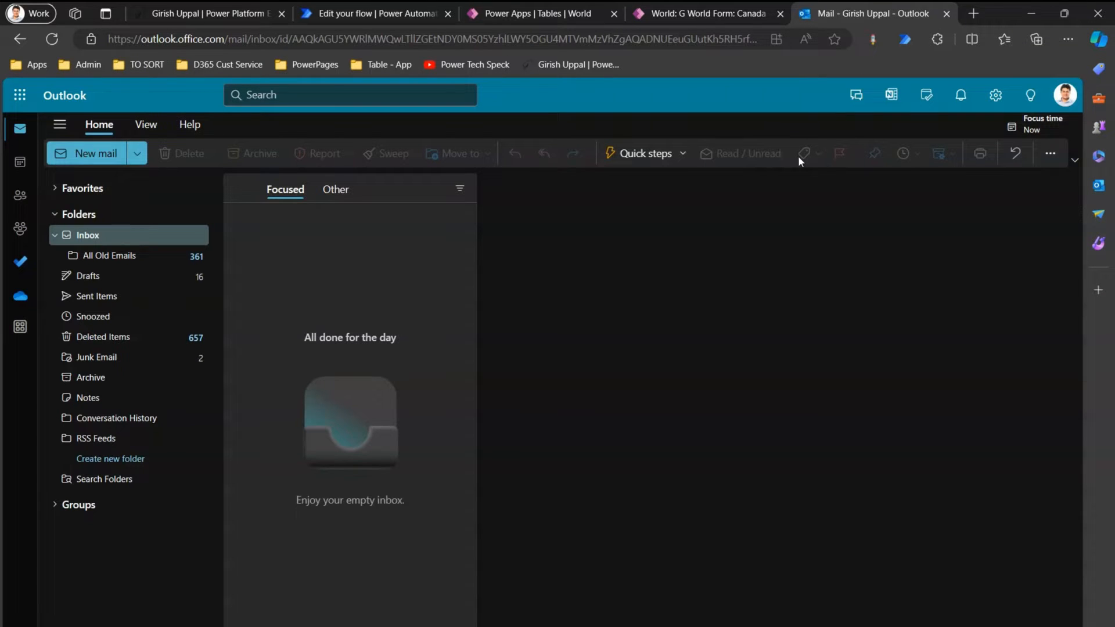
left_click(51, 39)
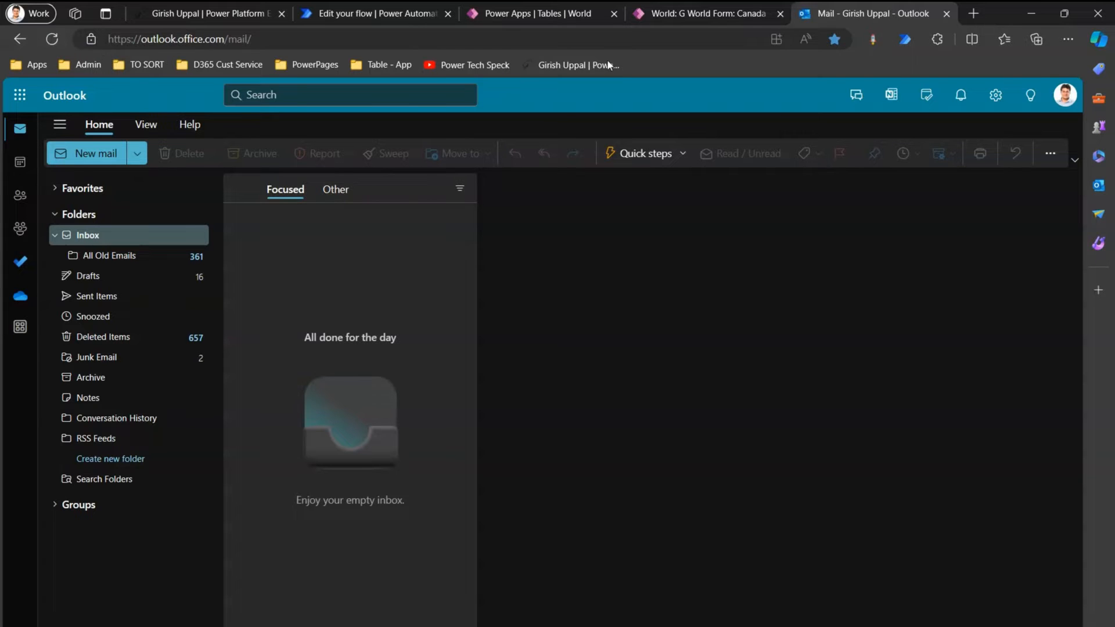
Close the Population column's properties in Power Apps, then switch to the World App and review the Canada record's Population and Denomination fields
left_click(528, 15)
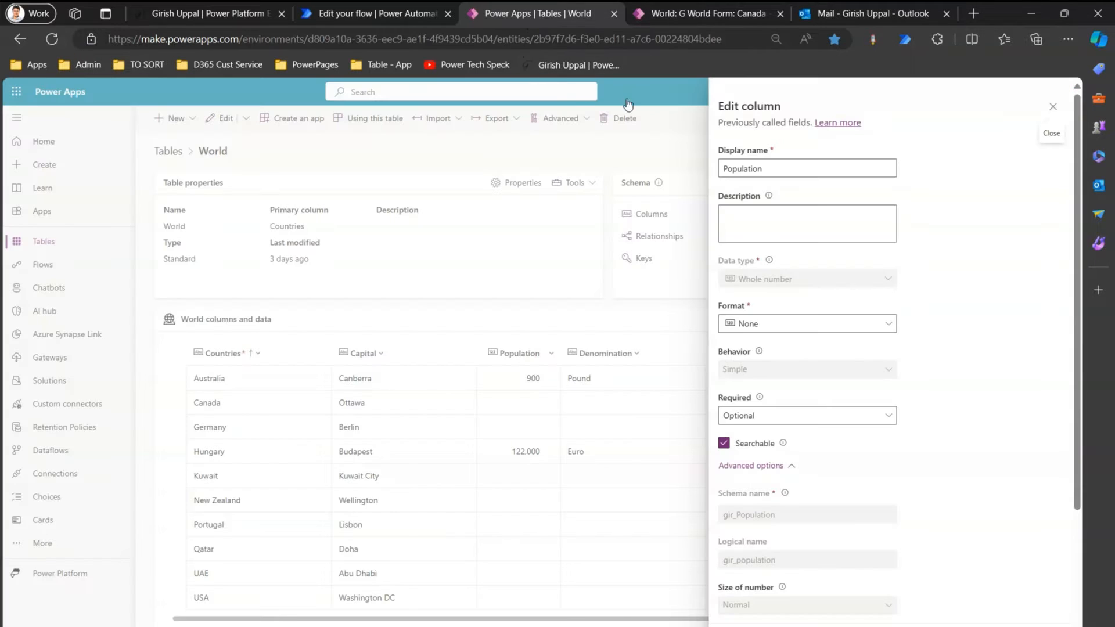
left_click(1055, 109)
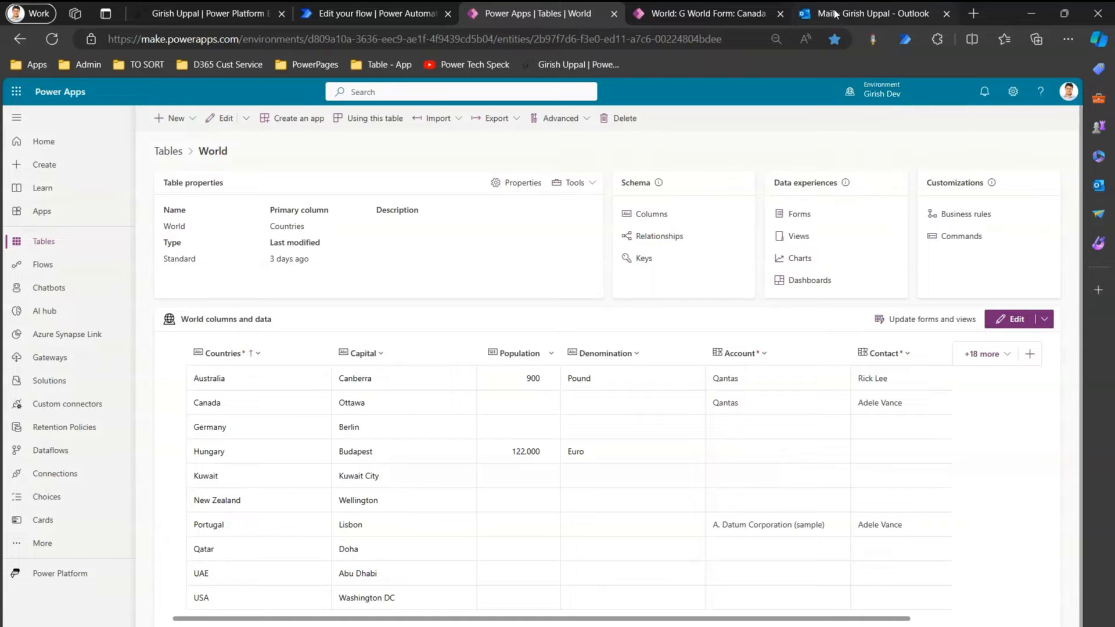
left_click(689, 15)
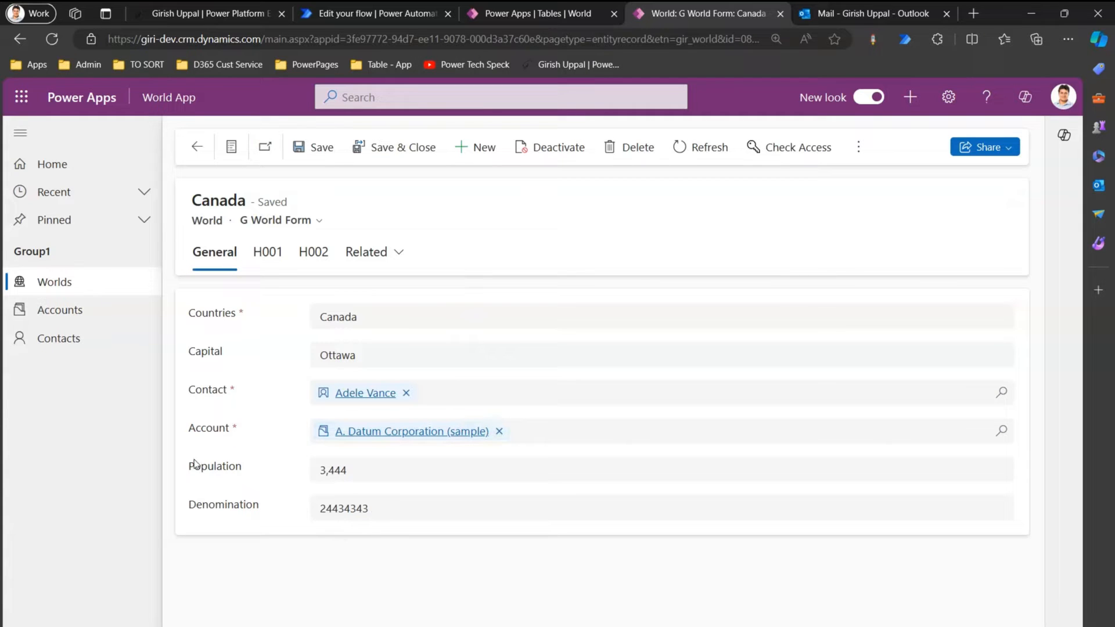
left_click_drag(190, 465, 246, 466)
left_click_drag(189, 503, 256, 511)
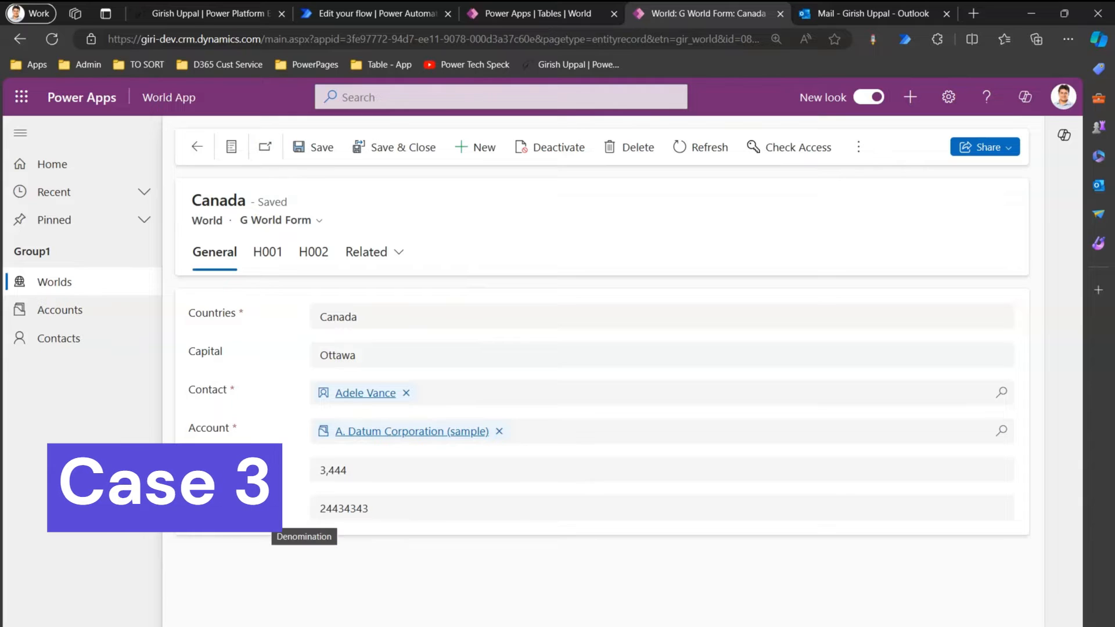
Switch to the World table in Power Apps and copy the Denomination column's logical name from its advanced options
left_click(562, 8)
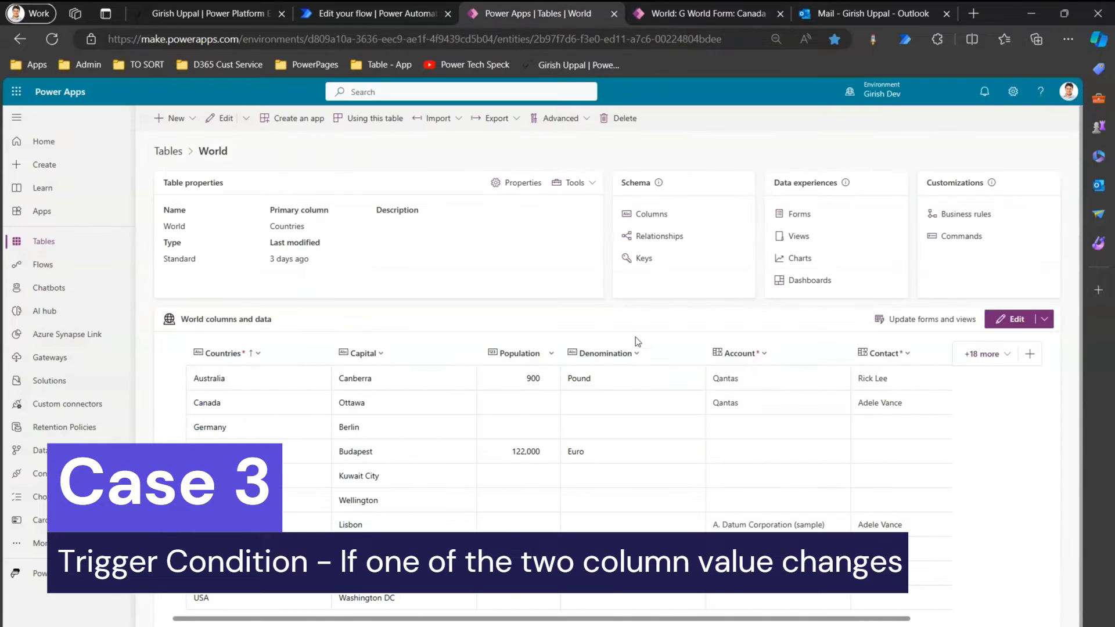
left_click(615, 353)
left_click(630, 377)
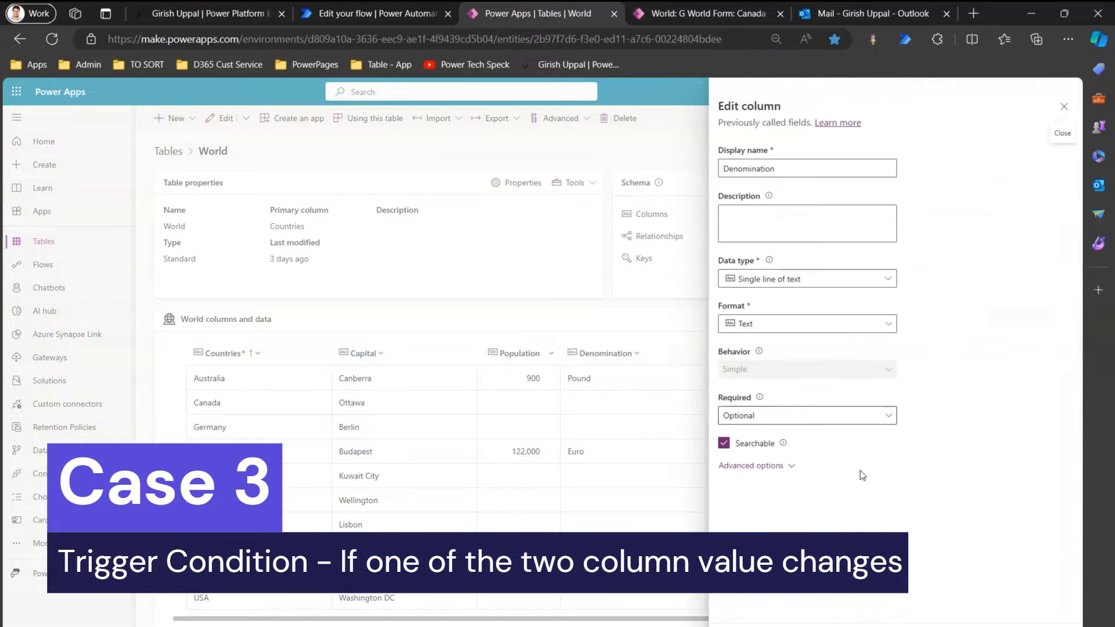
left_click(780, 471)
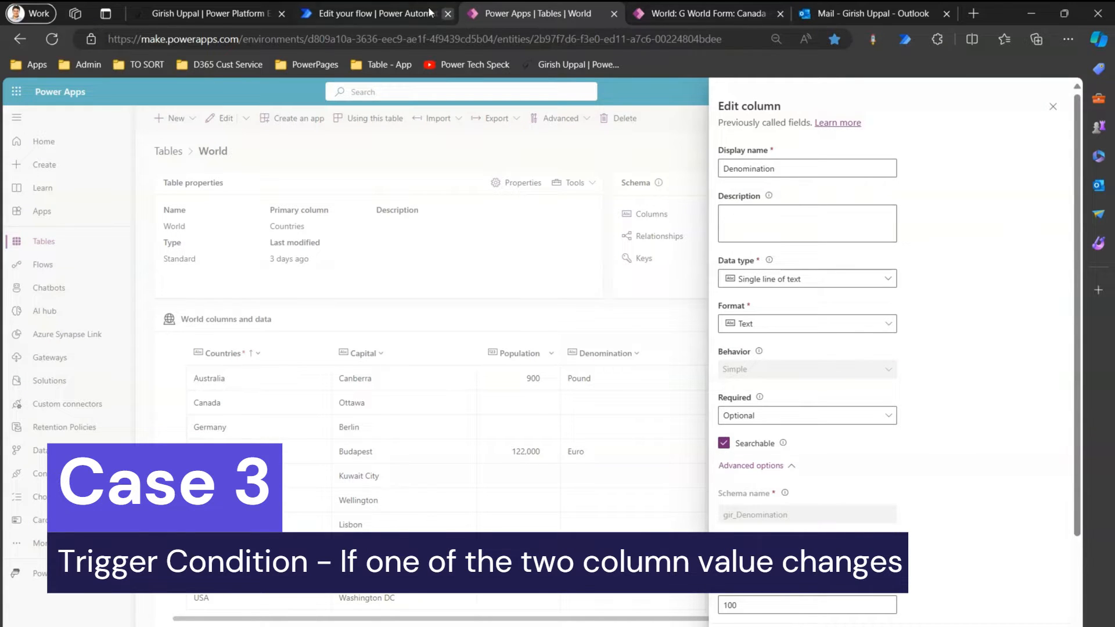
Switch to the flow in Power Automate, add gir_denomination after gir_population in the trigger's Select columns, separated by a comma, and save the flow
left_click(395, 14)
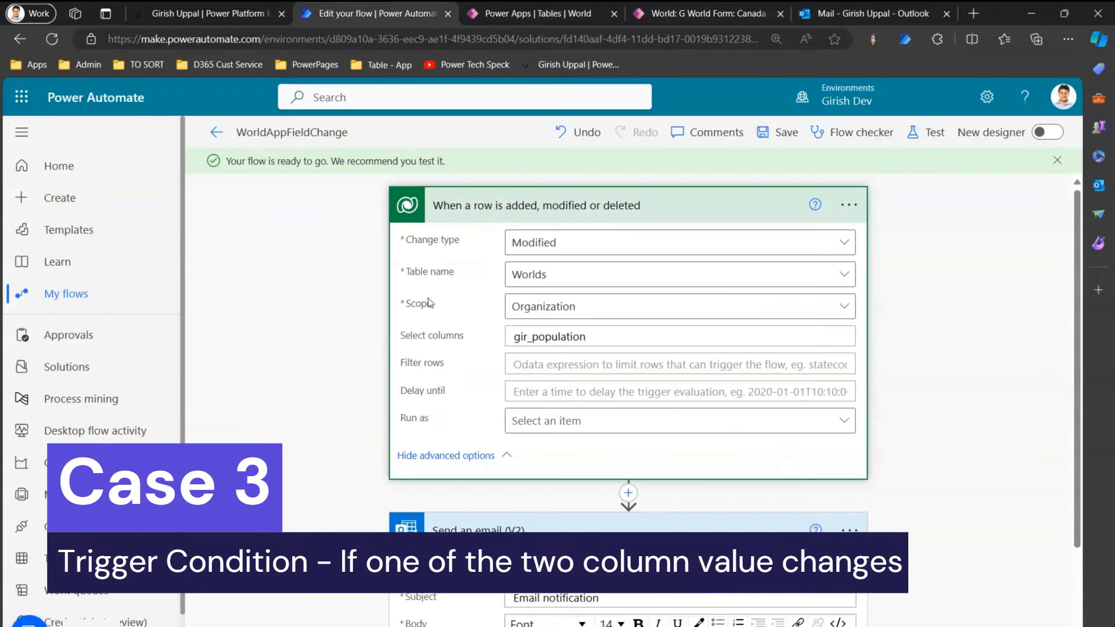
left_click(605, 338)
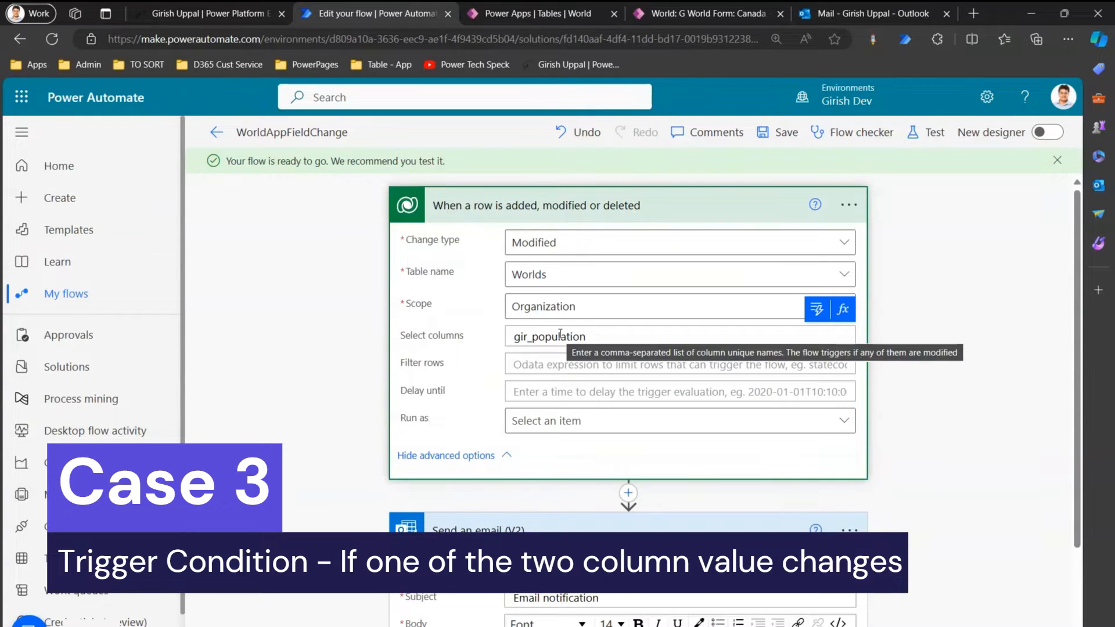
type(",")
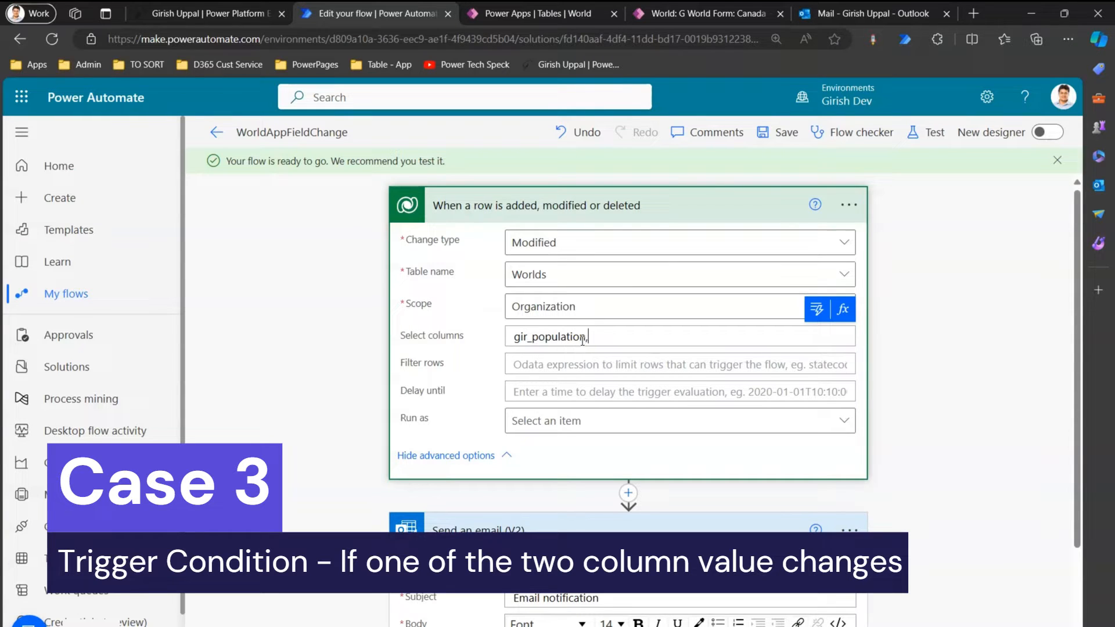
type("gir_denomination")
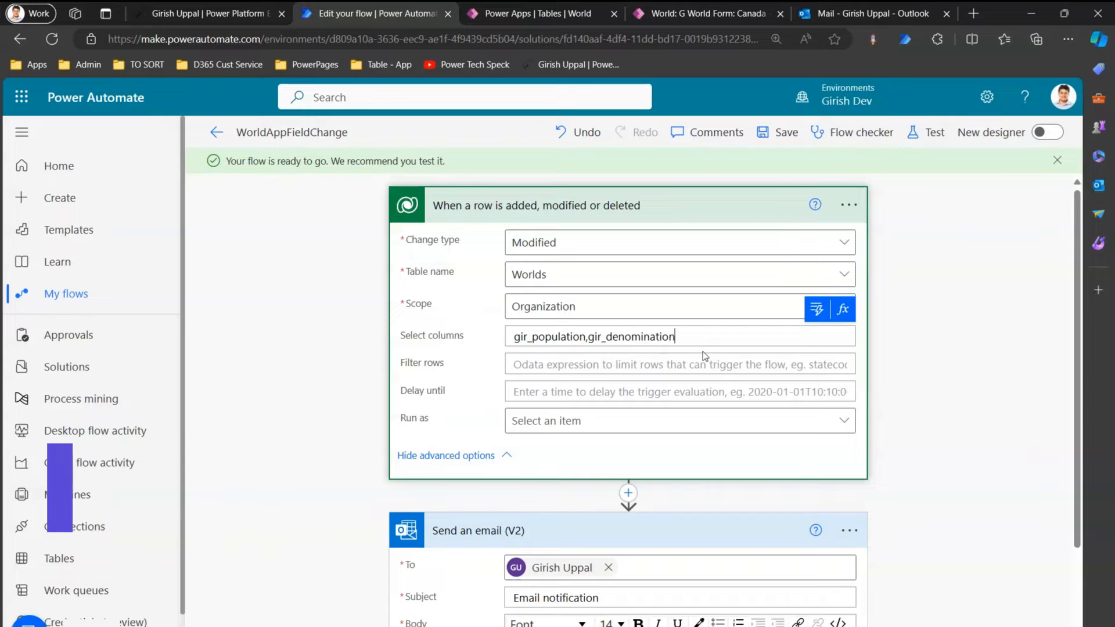
left_click(772, 131)
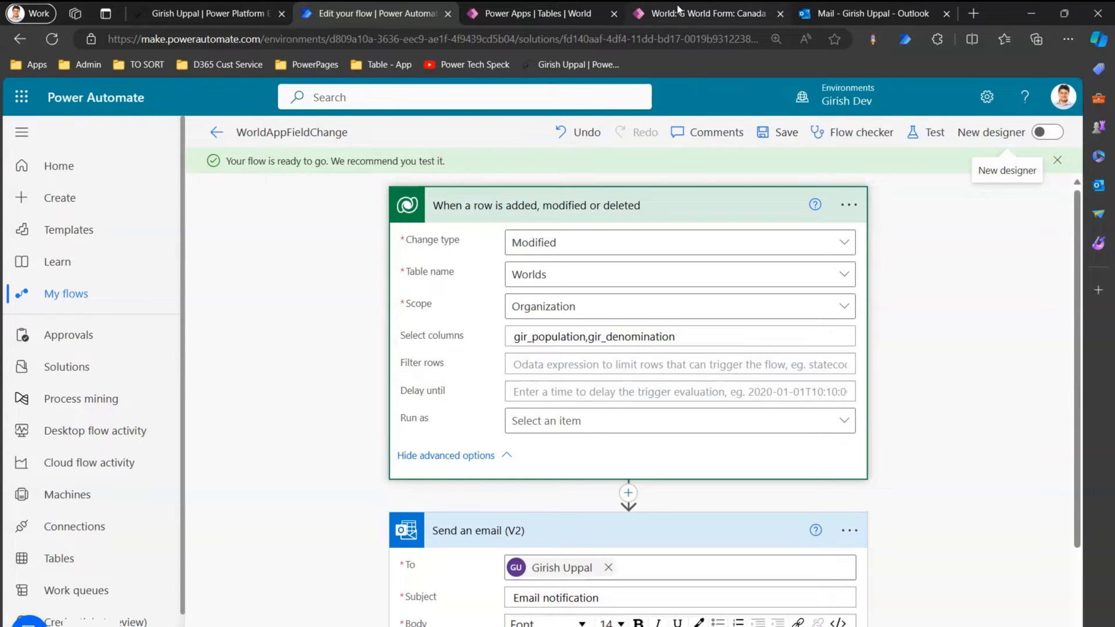
left_click(679, 11)
left_click(335, 508)
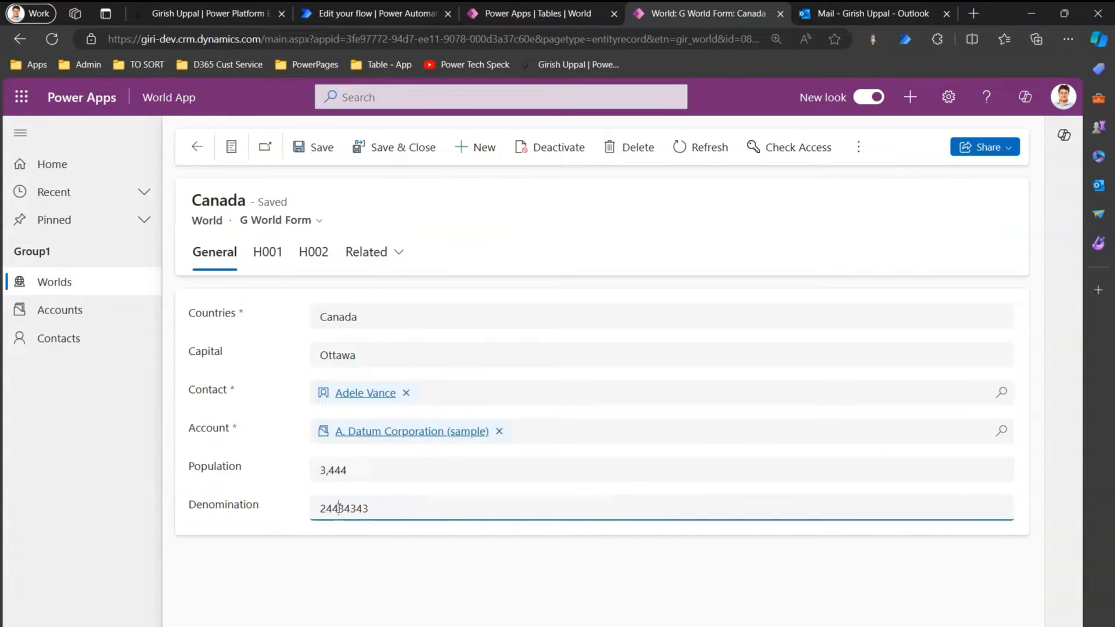
key("Right")
key("Right")
type("454565465")
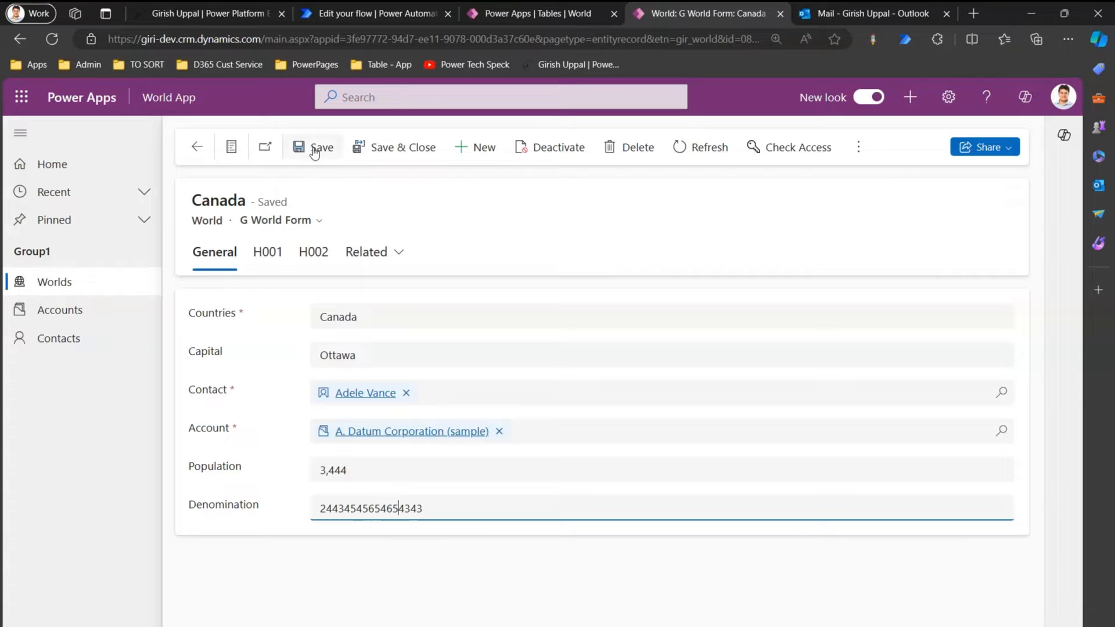
left_click(315, 146)
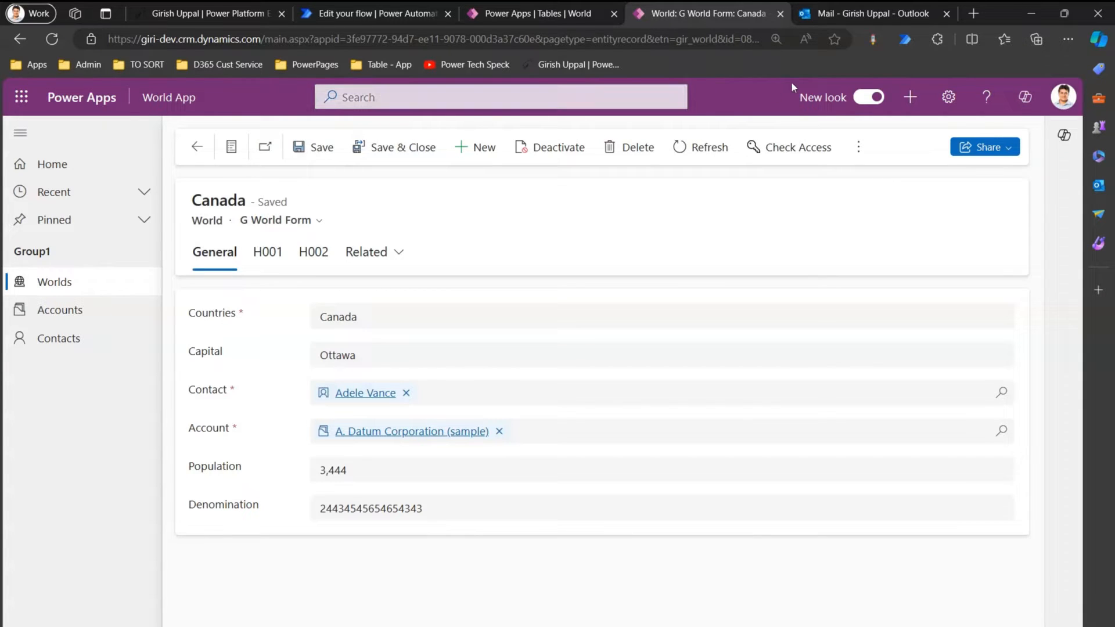
left_click(845, 13)
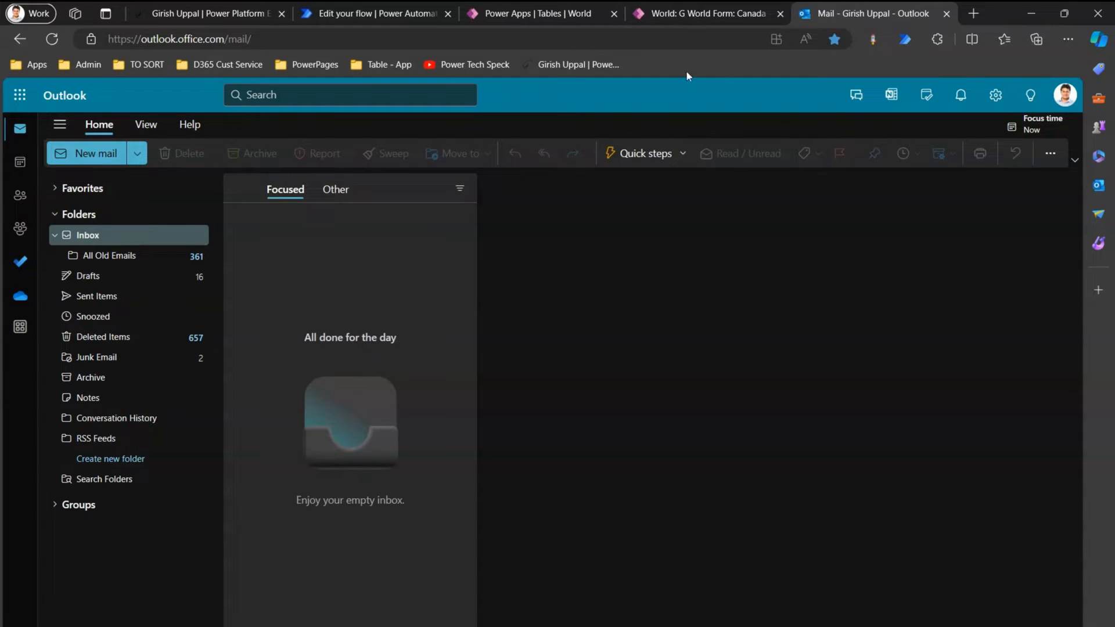
left_click(52, 40)
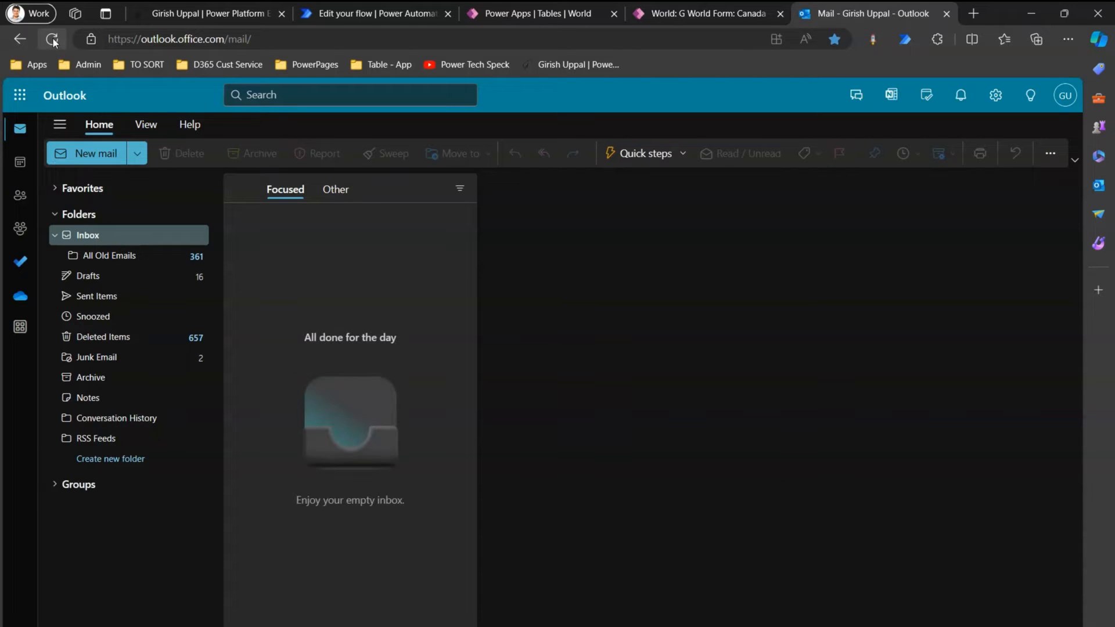
Examine the 28-day run history on the WorldAppFieldChange flow's details page in Power Automate and recheck the Outlook inbox
left_click(397, 16)
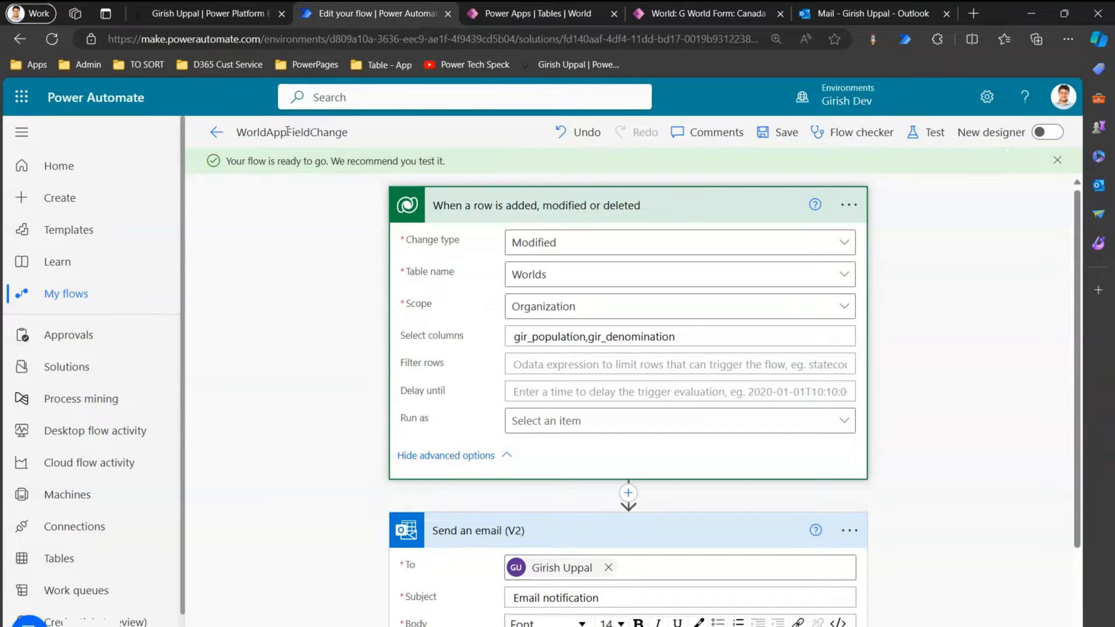
left_click(216, 135)
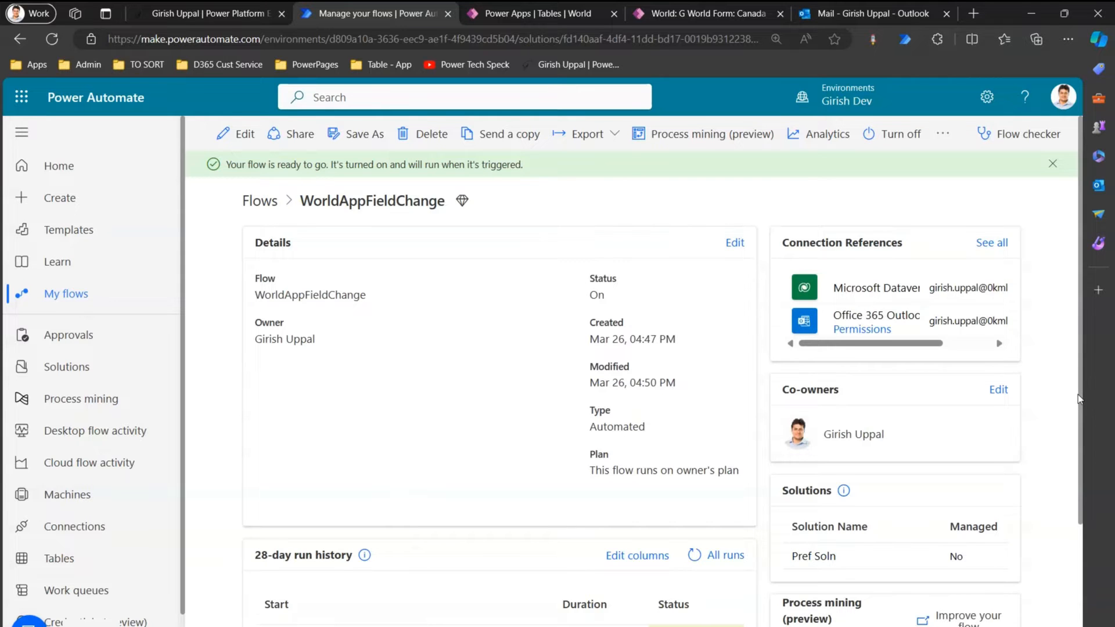
scroll(1078, 398, "down", 2)
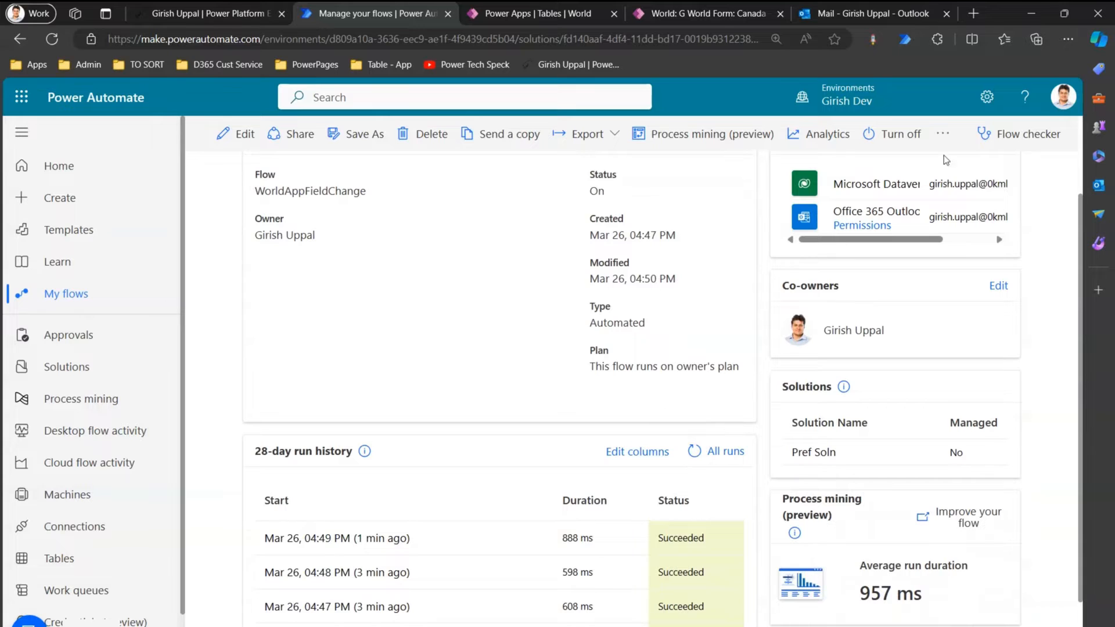
left_click(873, 14)
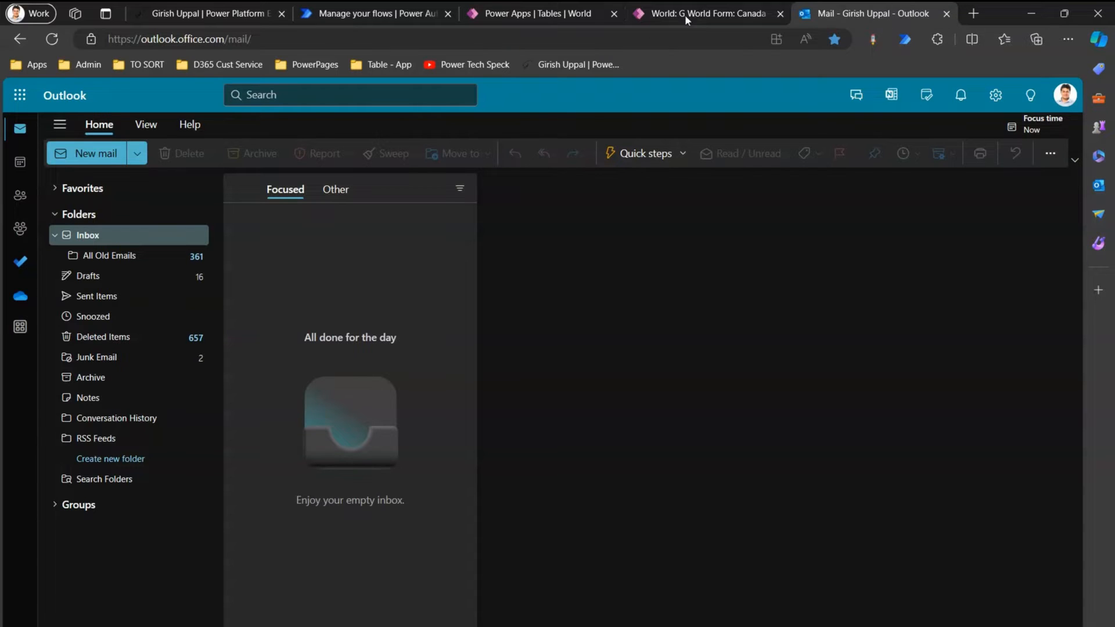
Reopen the flow in Power Automate's classic designer, set the trigger's Select columns to "gir_population, gir_denomination" with a space after the comma, and save
left_click(361, 14)
left_click(235, 135)
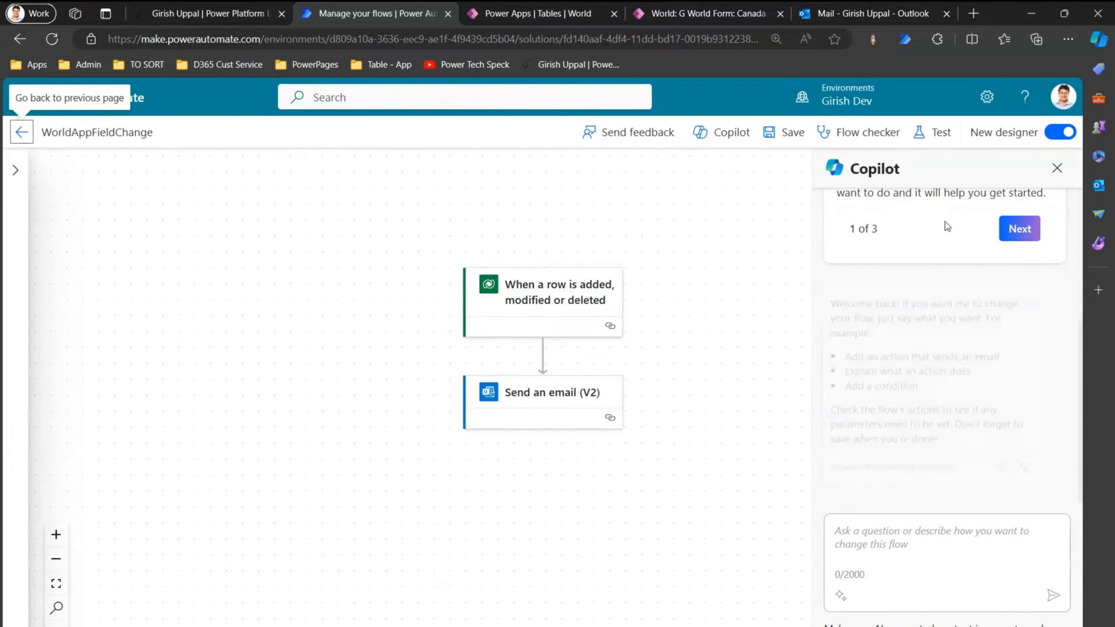
left_click(1059, 133)
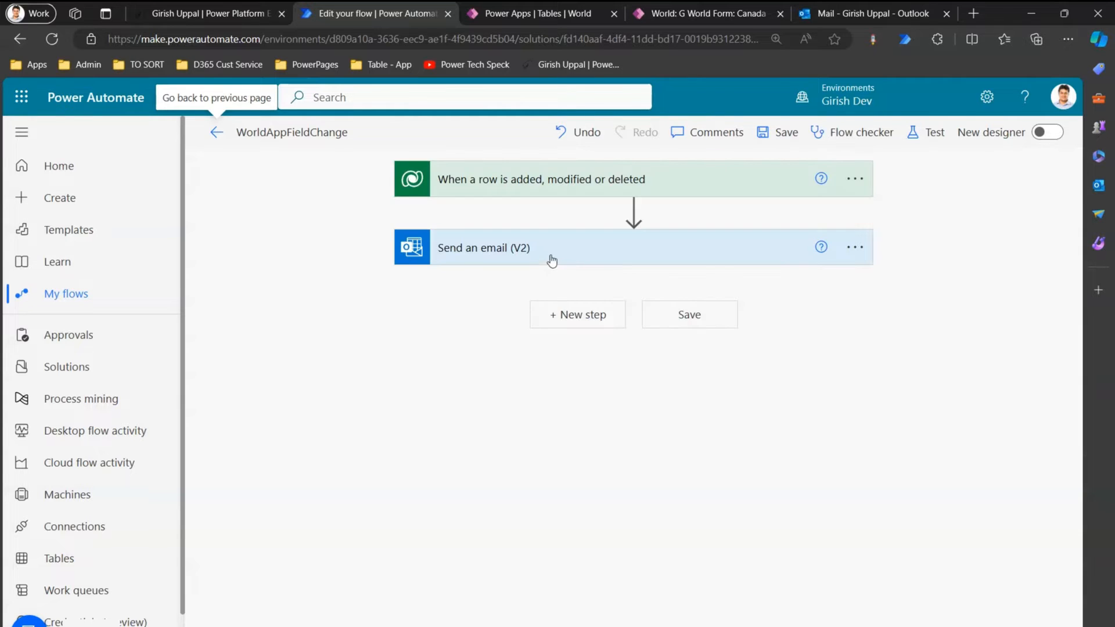
left_click(557, 180)
left_click(484, 316)
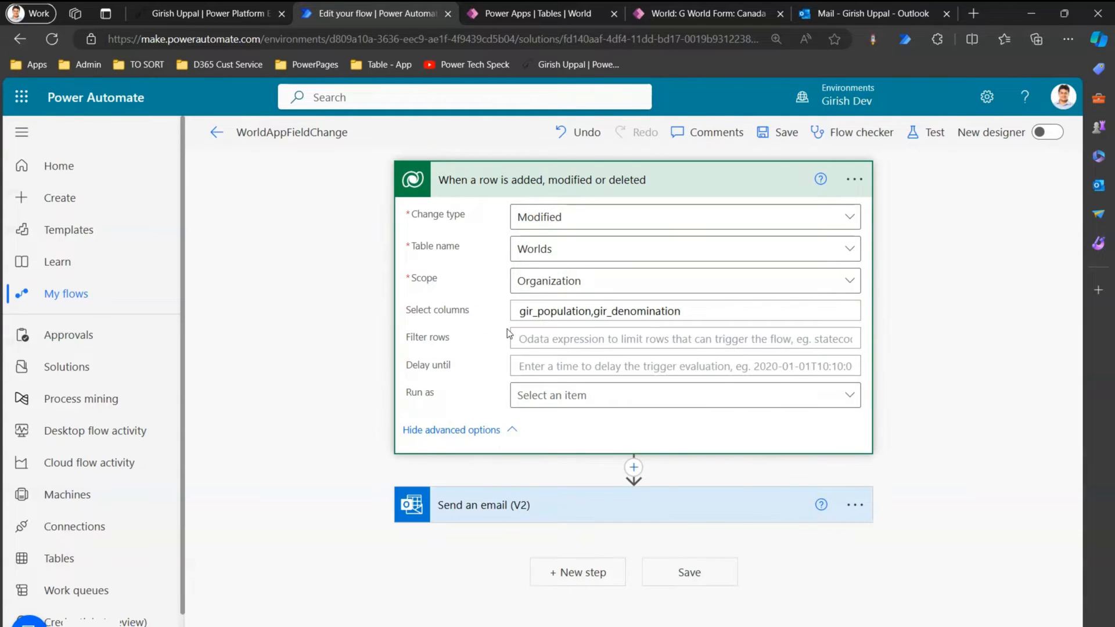
left_click(596, 312)
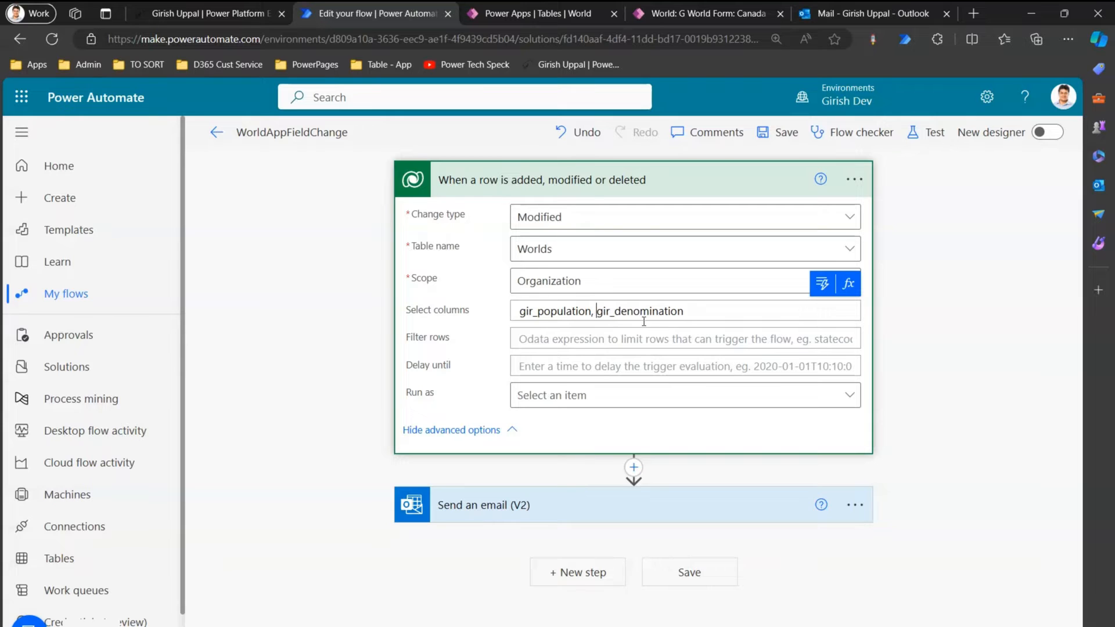
left_click(769, 139)
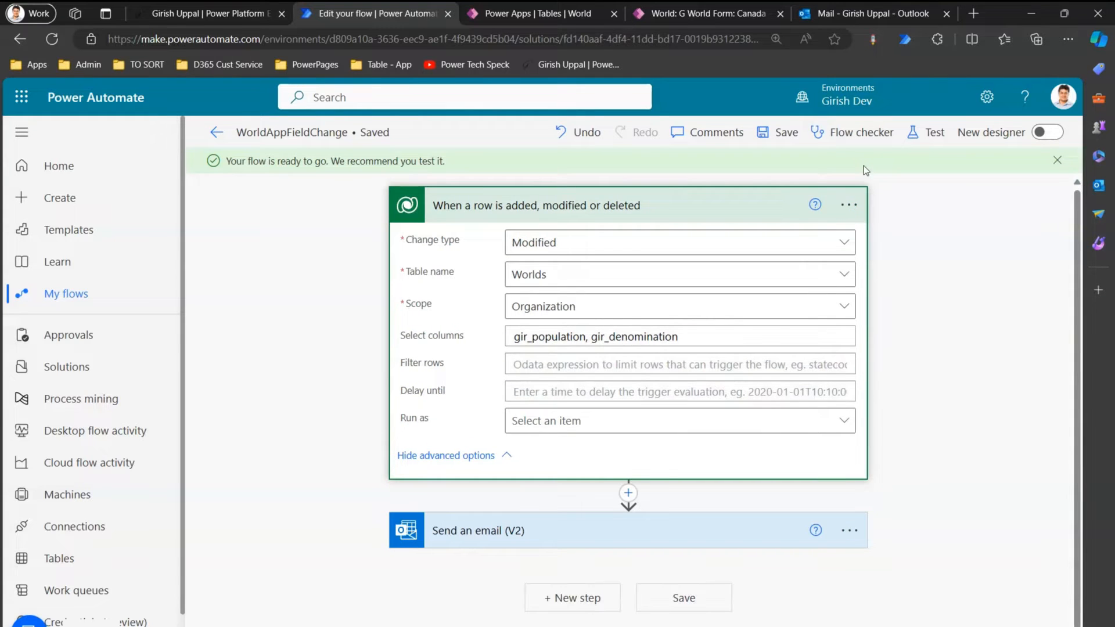
left_click(784, 133)
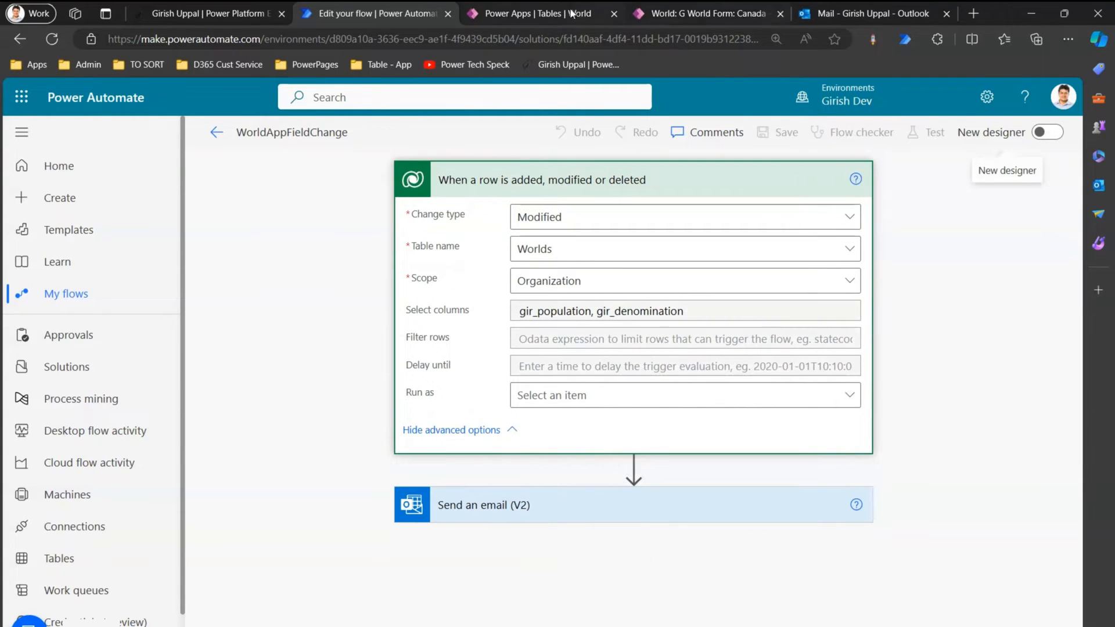
Shorten the Canada record's Denomination to 24343 in the World App, save it, and delete the resulting notification email in Outlook
left_click(677, 12)
left_click(405, 508)
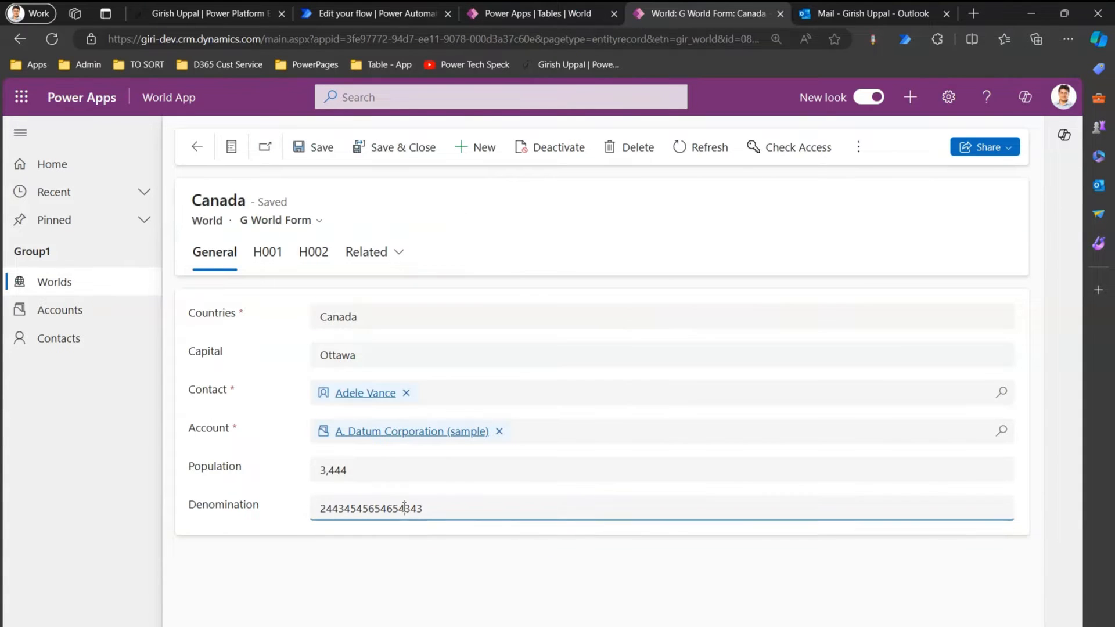
key("BackSpace")
key("BackSpace")
key("BackSpace")
key("BackSpace")
key("BackSpace")
key("BackSpace")
key("BackSpace")
key("BackSpace")
left_click(333, 148)
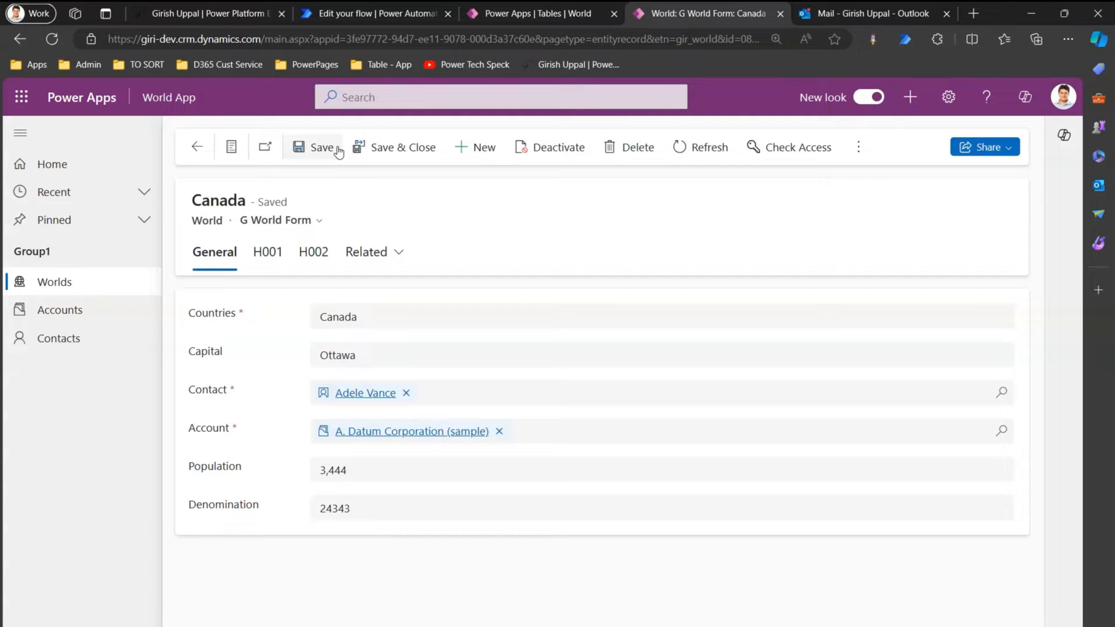
left_click(838, 12)
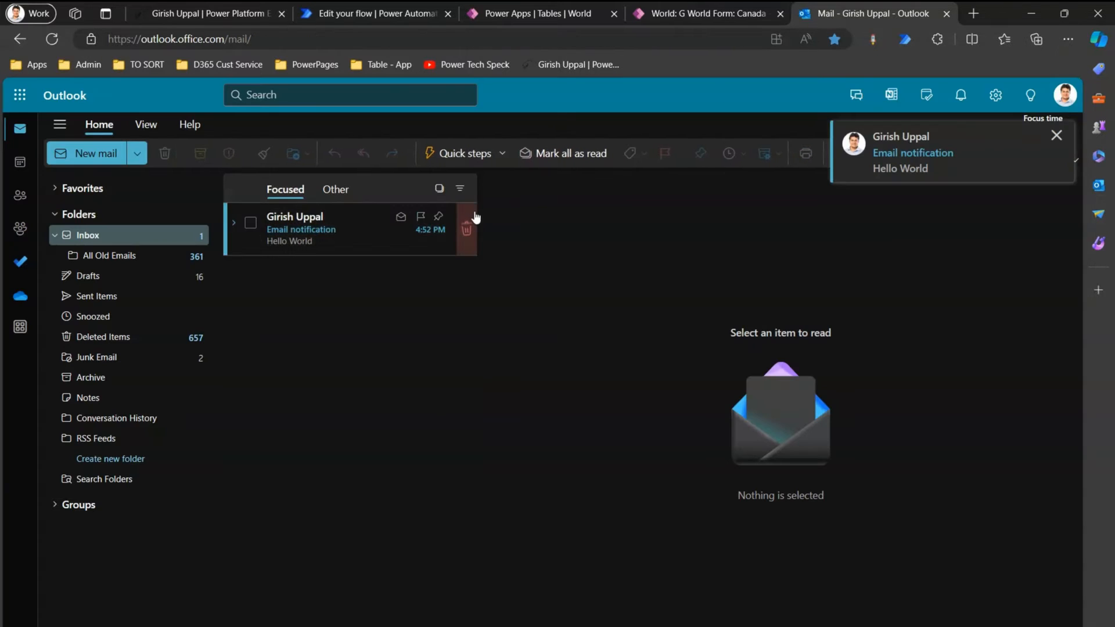
left_click(467, 229)
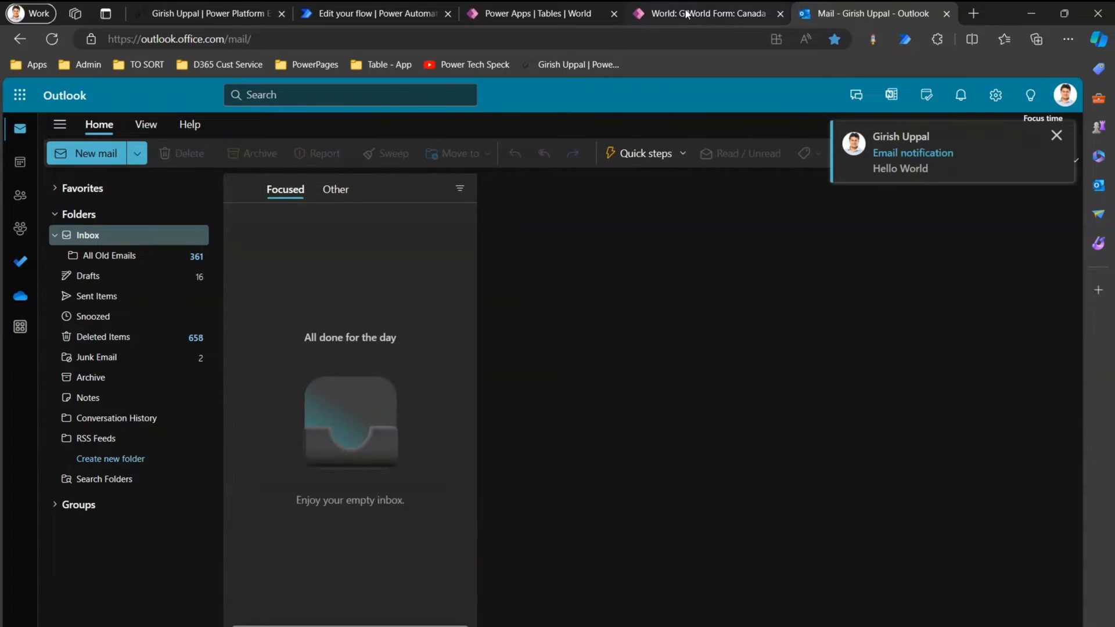
Set the Canada record's Population to 56565 in the World App, save it, and delete the resulting notification email in Outlook
left_click(687, 14)
left_click_drag(347, 469, 318, 478)
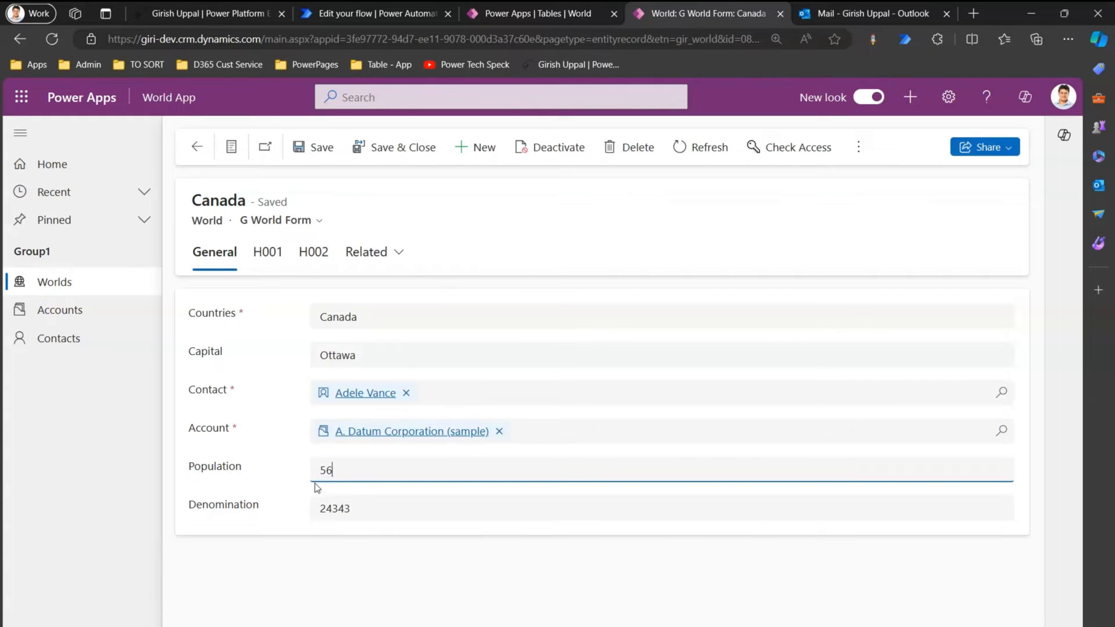
type("56565")
left_click(319, 145)
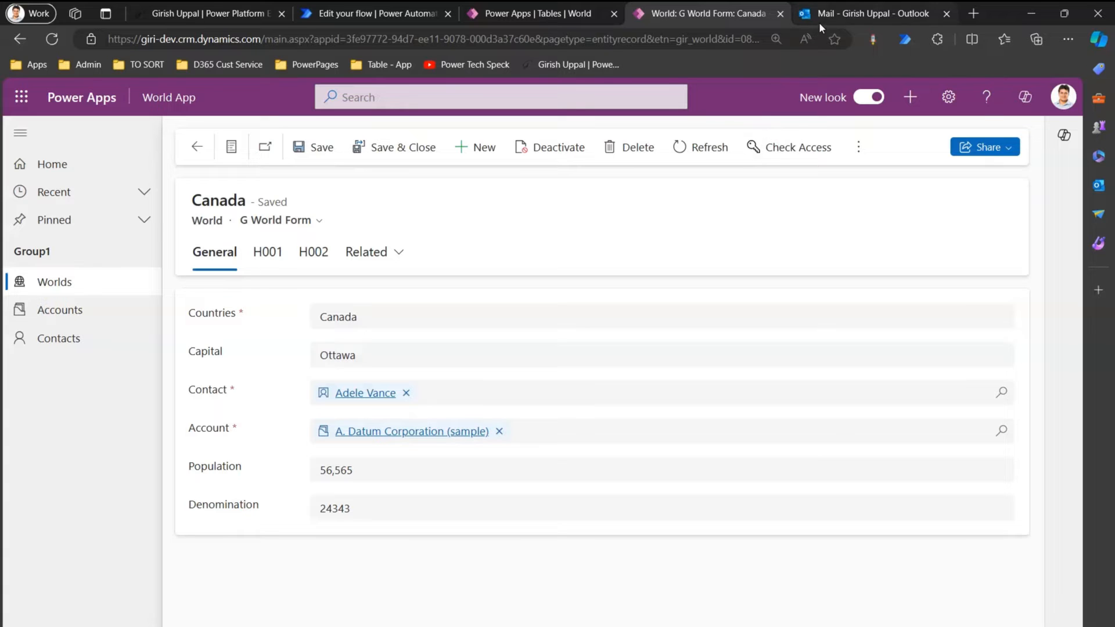
left_click(819, 18)
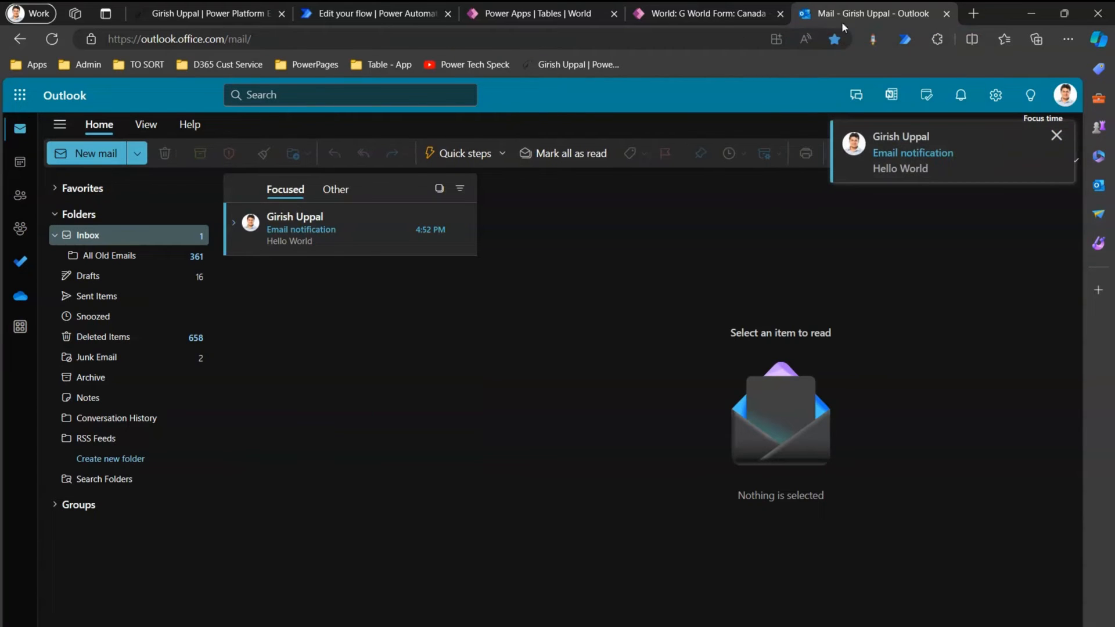
left_click(467, 229)
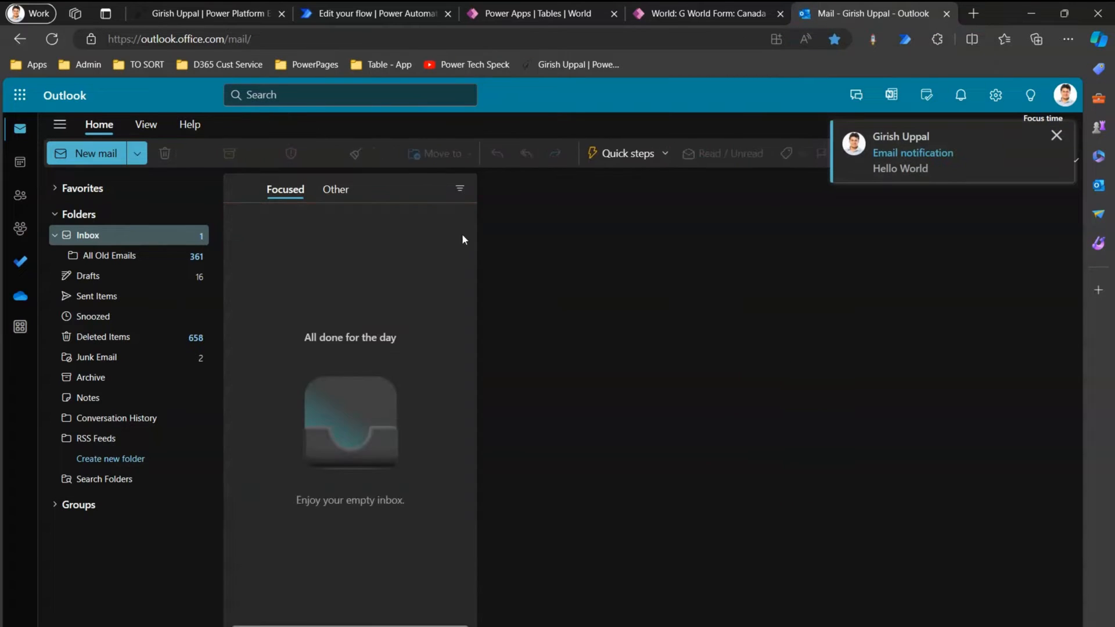
Return to the flow in Power Automate, clear the trigger's Select columns value, and save the flow
left_click(546, 14)
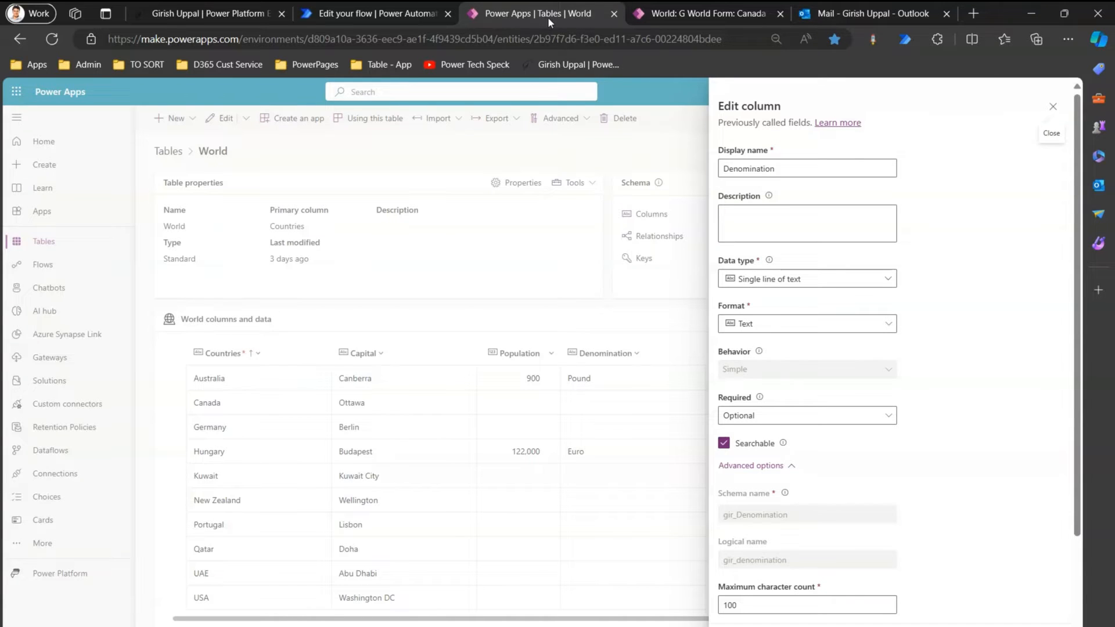
left_click(399, 14)
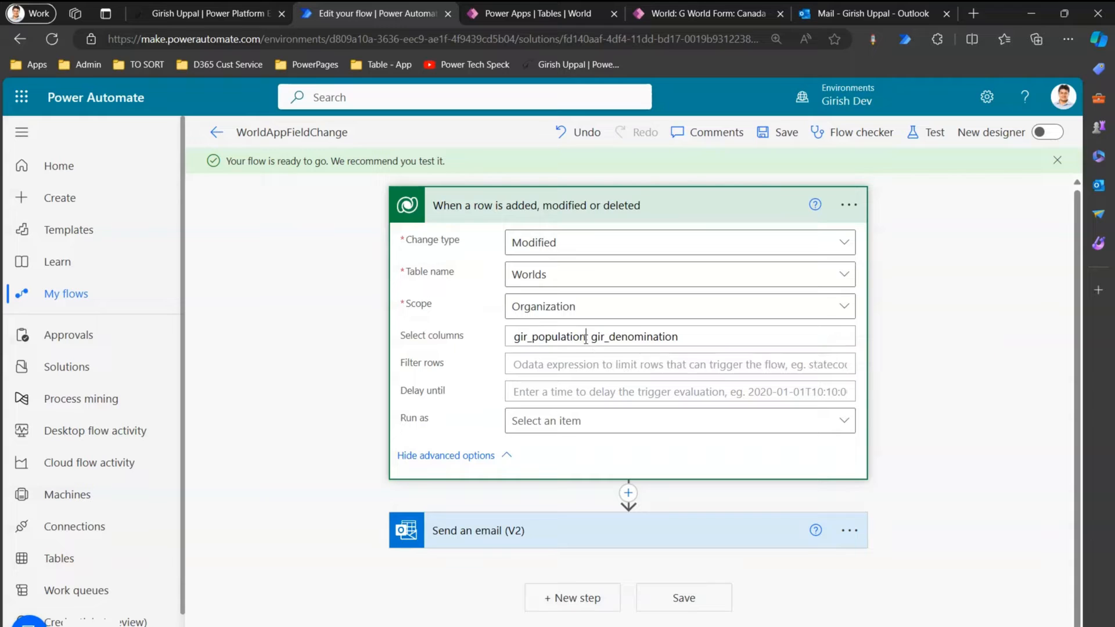
left_click(597, 341)
left_click_drag(680, 337, 473, 348)
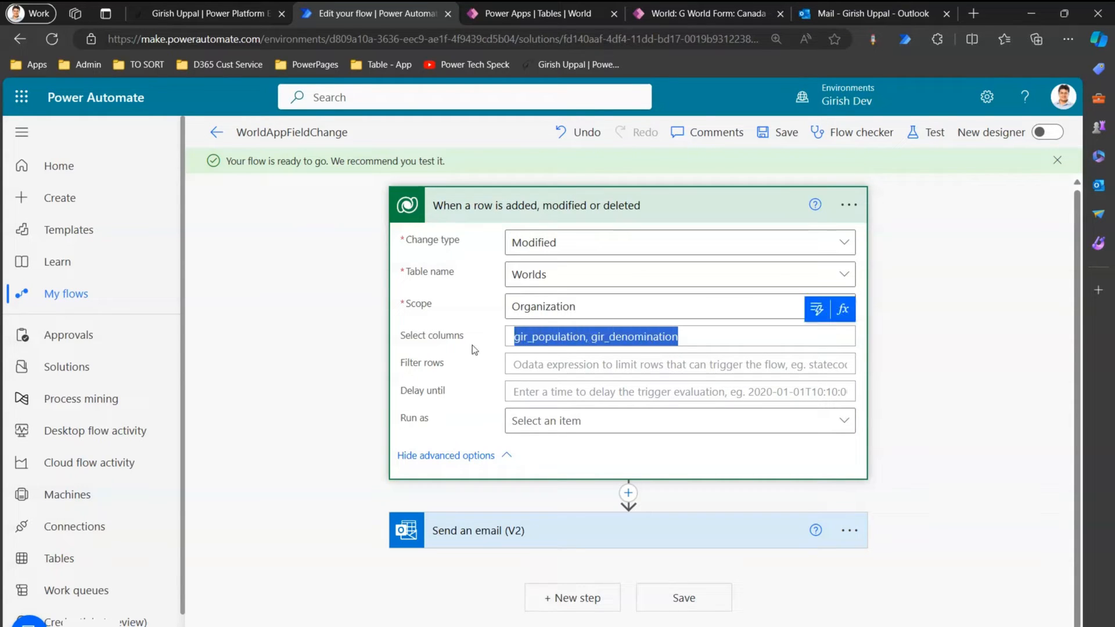
left_click(585, 337)
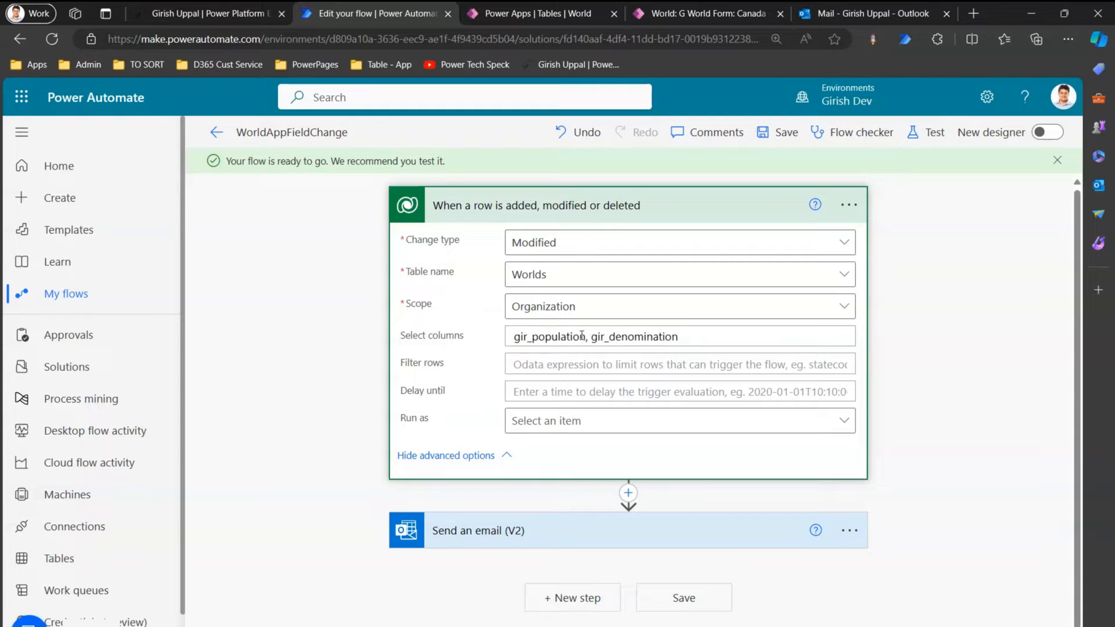
left_click_drag(585, 337, 480, 344)
left_click(631, 338)
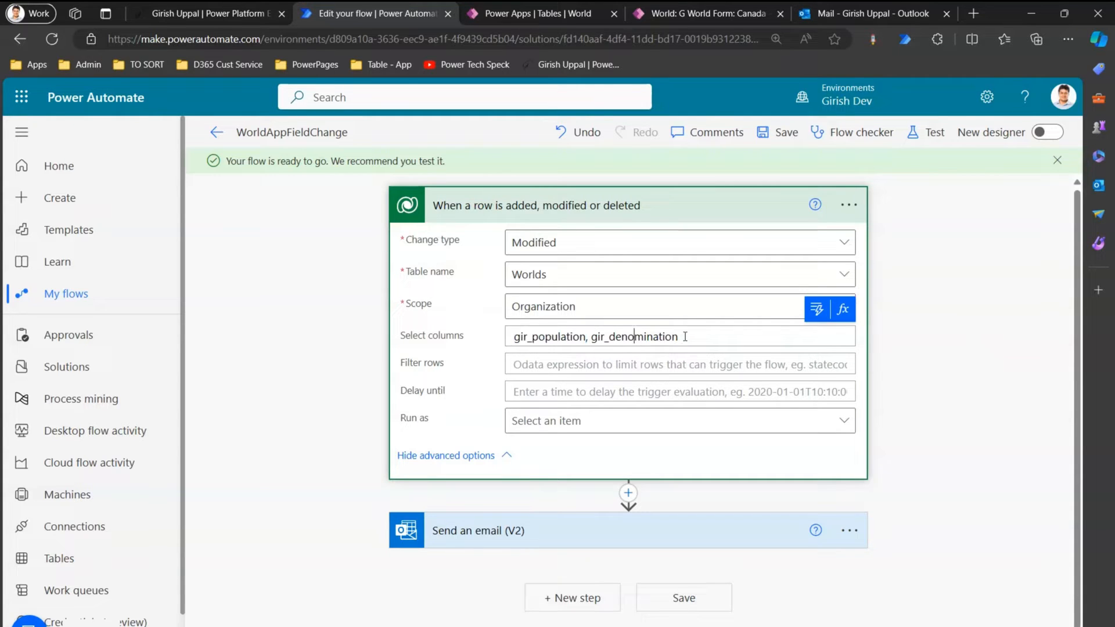
left_click_drag(685, 337, 486, 342)
key("BackSpace")
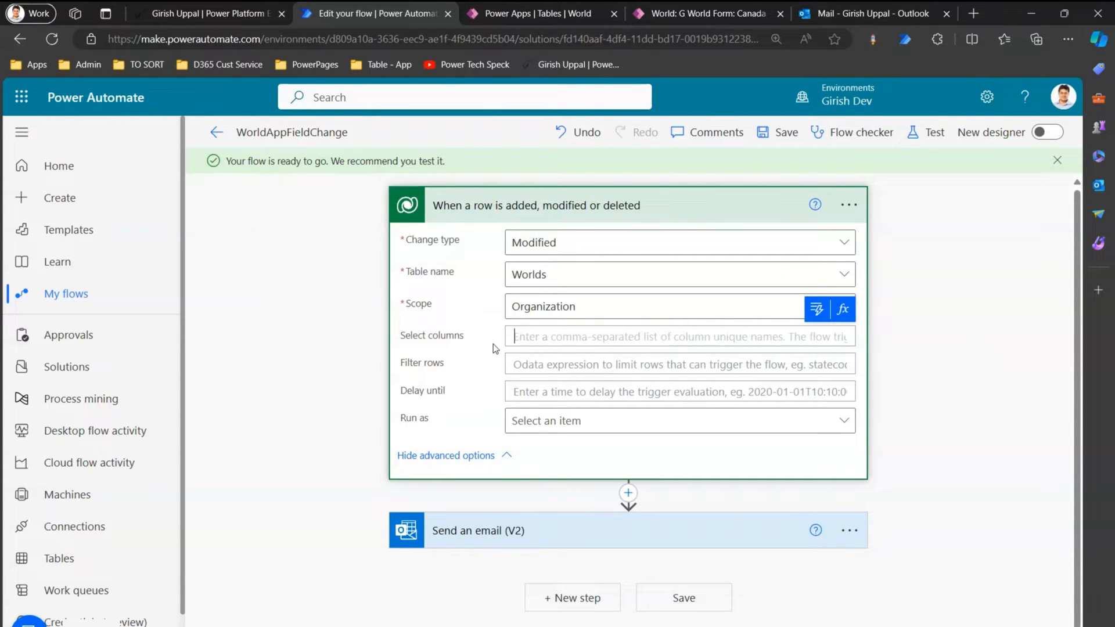
left_click(773, 133)
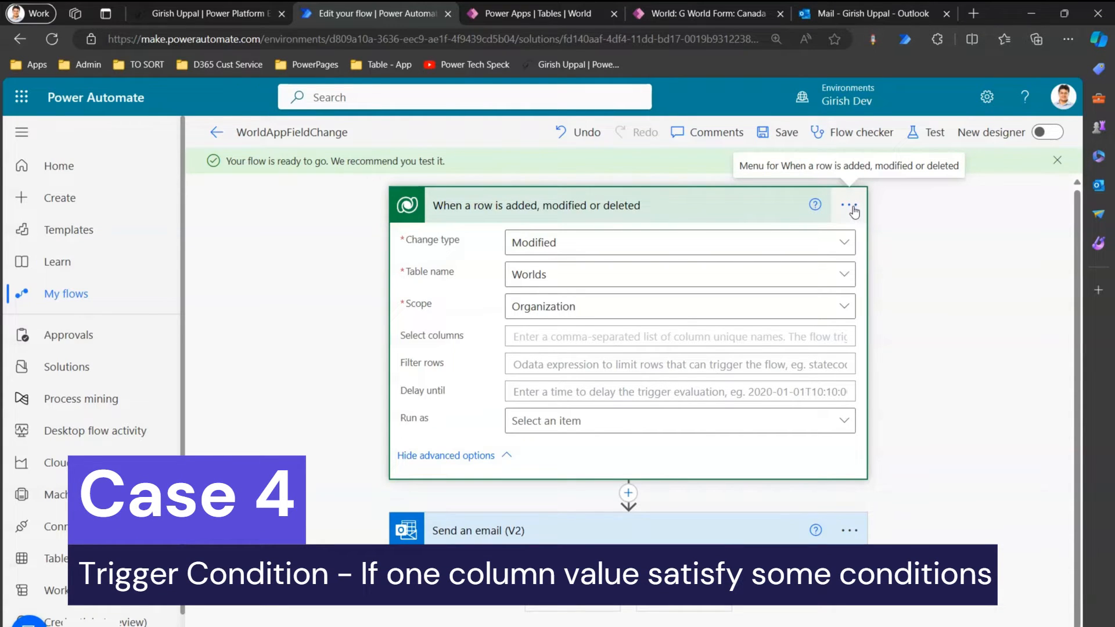
left_click(849, 207)
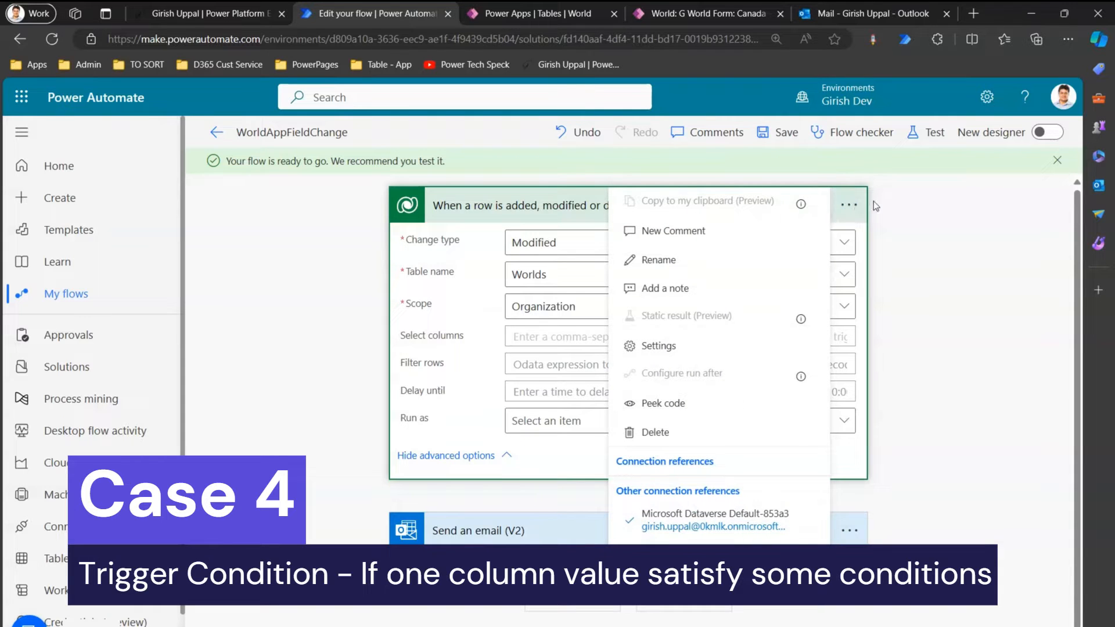
left_click(696, 346)
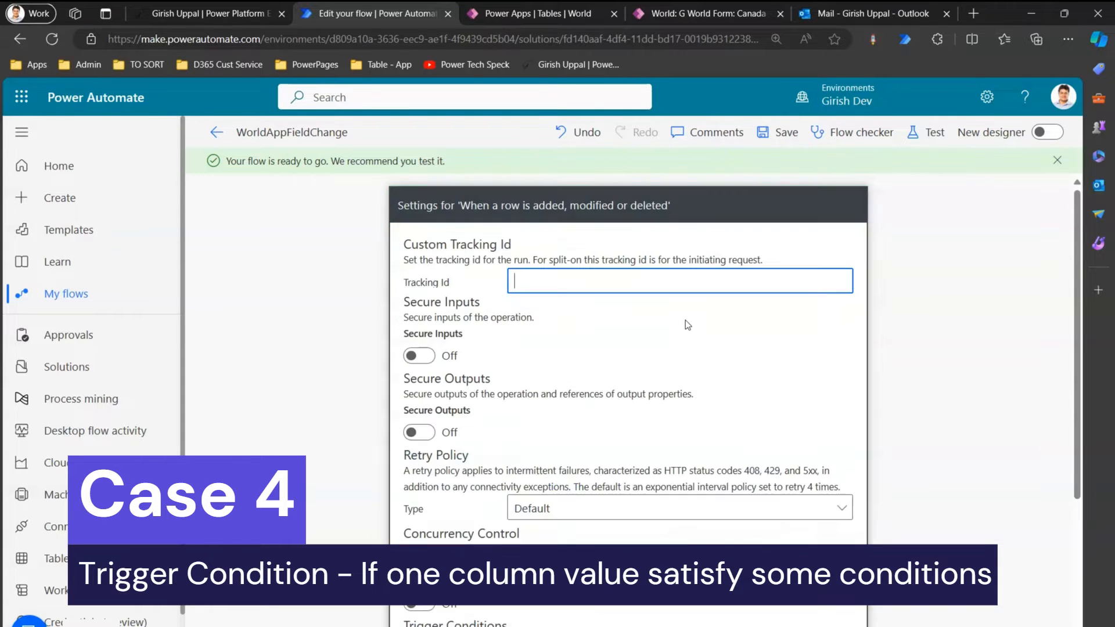
scroll(1068, 260, "down", 3)
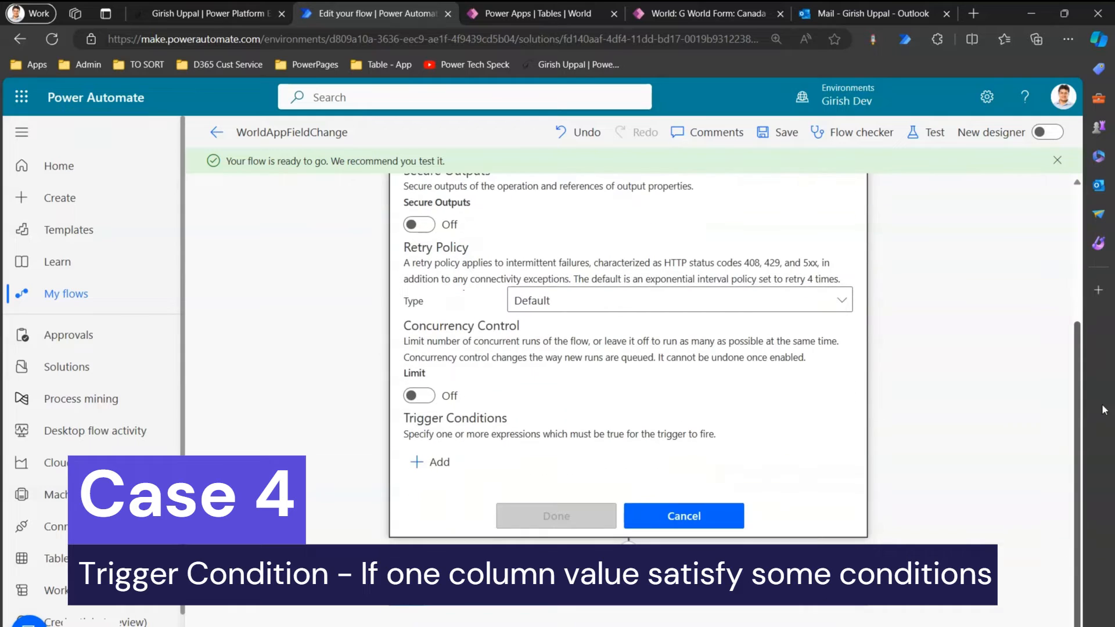
left_click(437, 464)
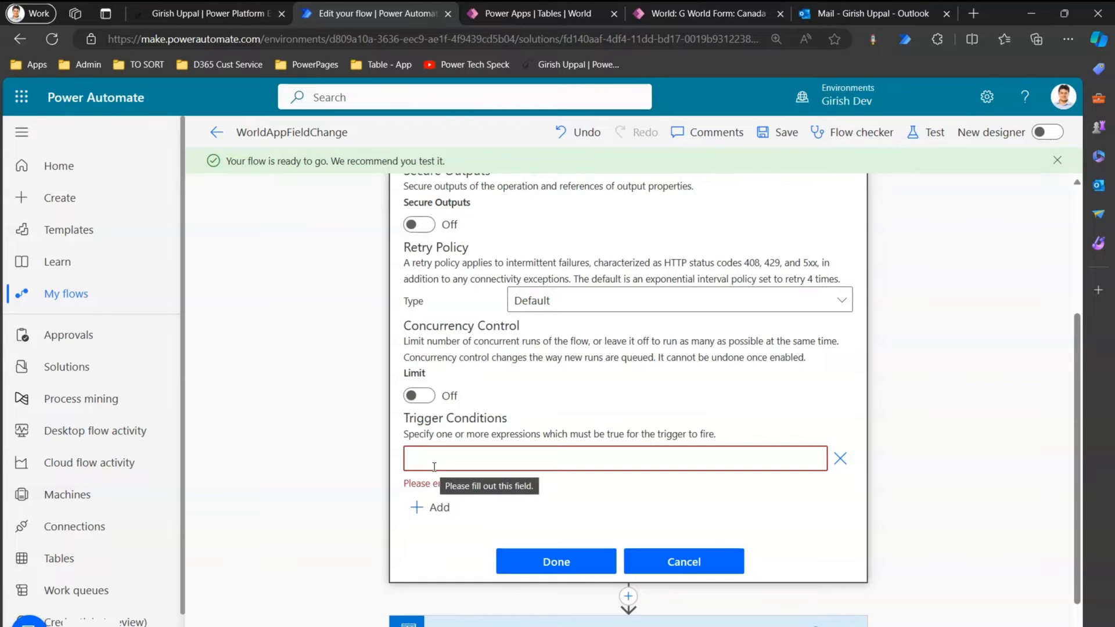
type("@")
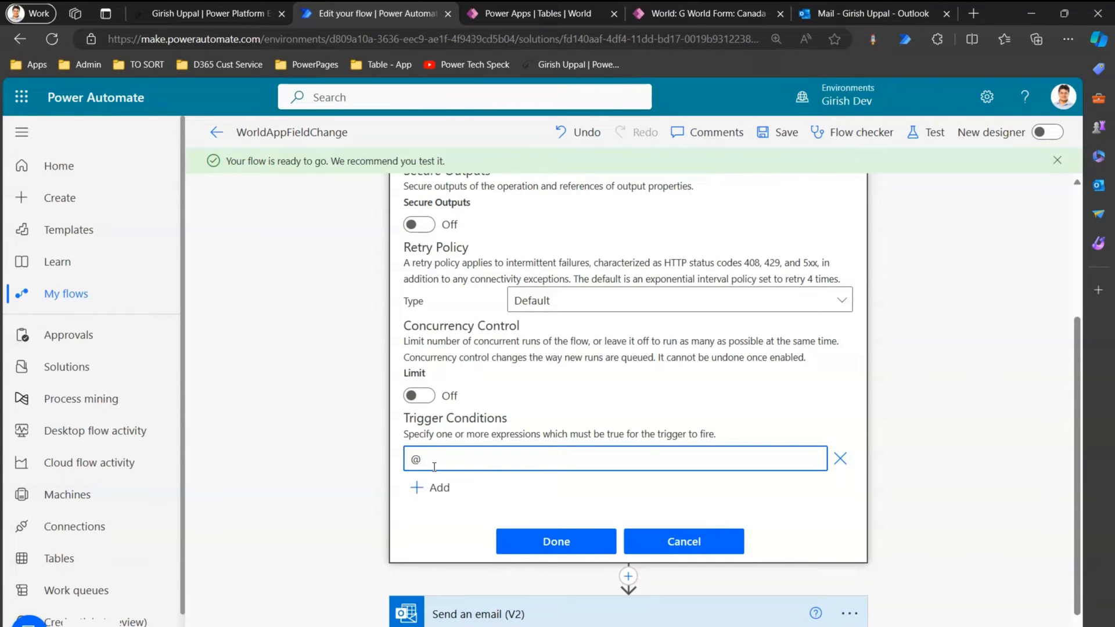
type("equals(")
type("fffff,dfdf)")
key("ctrl+a")
key("BackSpace")
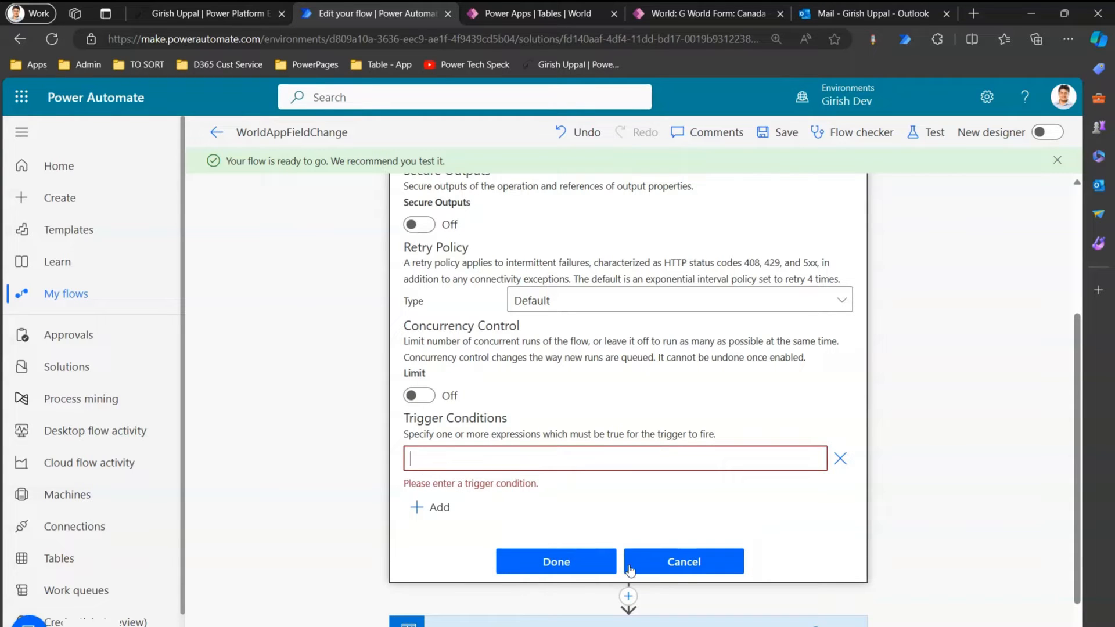
left_click(840, 459)
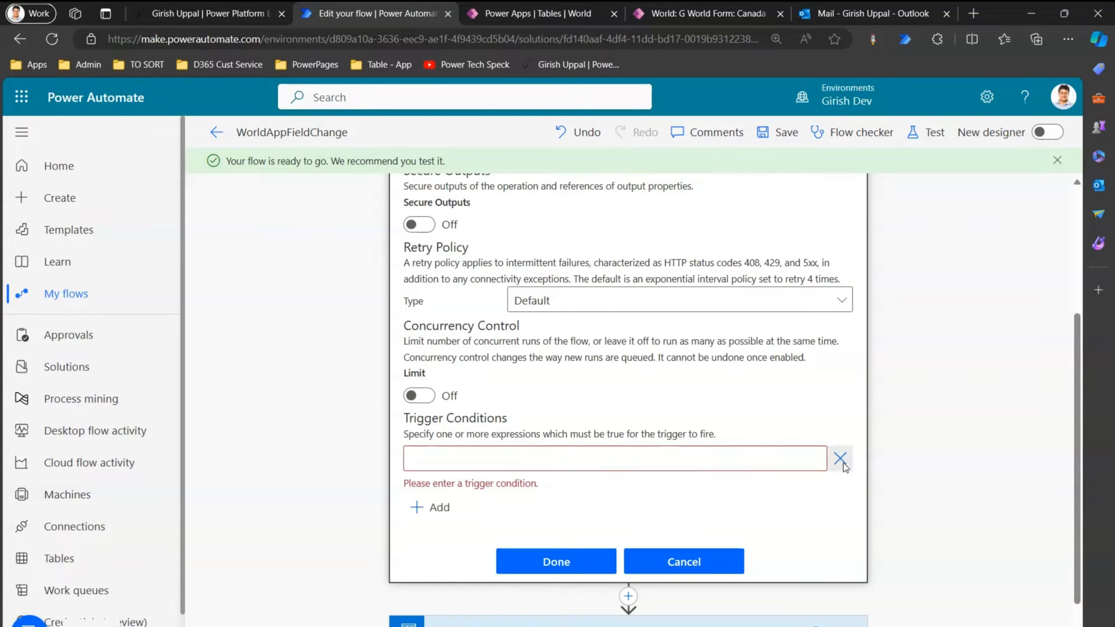
left_click(679, 521)
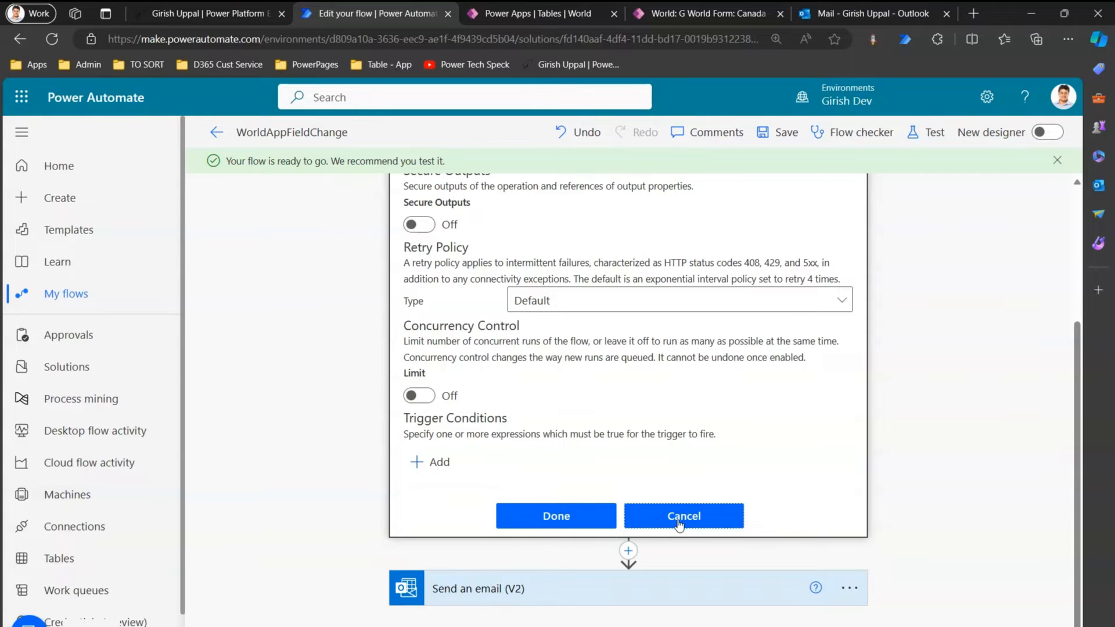
scroll(1026, 213, "up", 1)
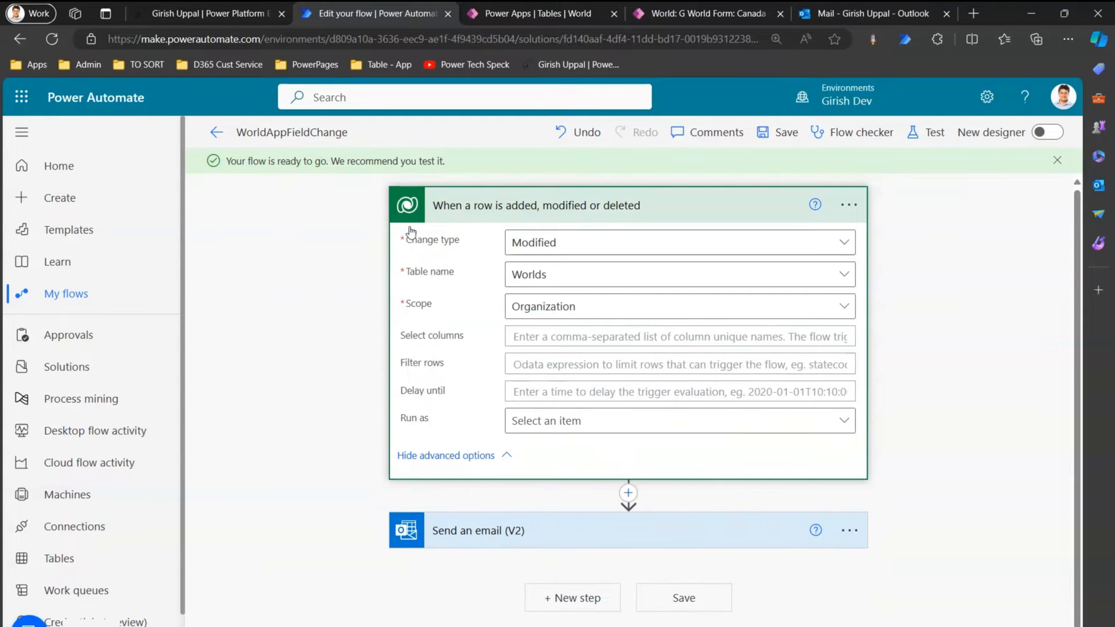
Open the most recent WorldAppFieldChange run from the 28-day run history and show the raw outputs of its trigger
left_click(216, 136)
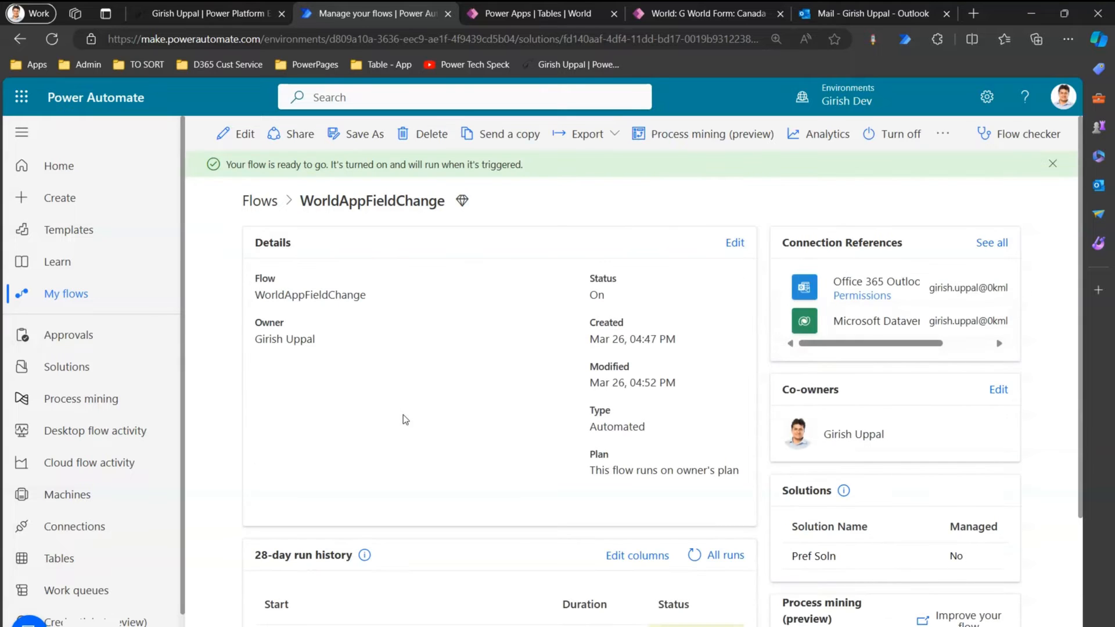
scroll(1078, 406, "down", 3)
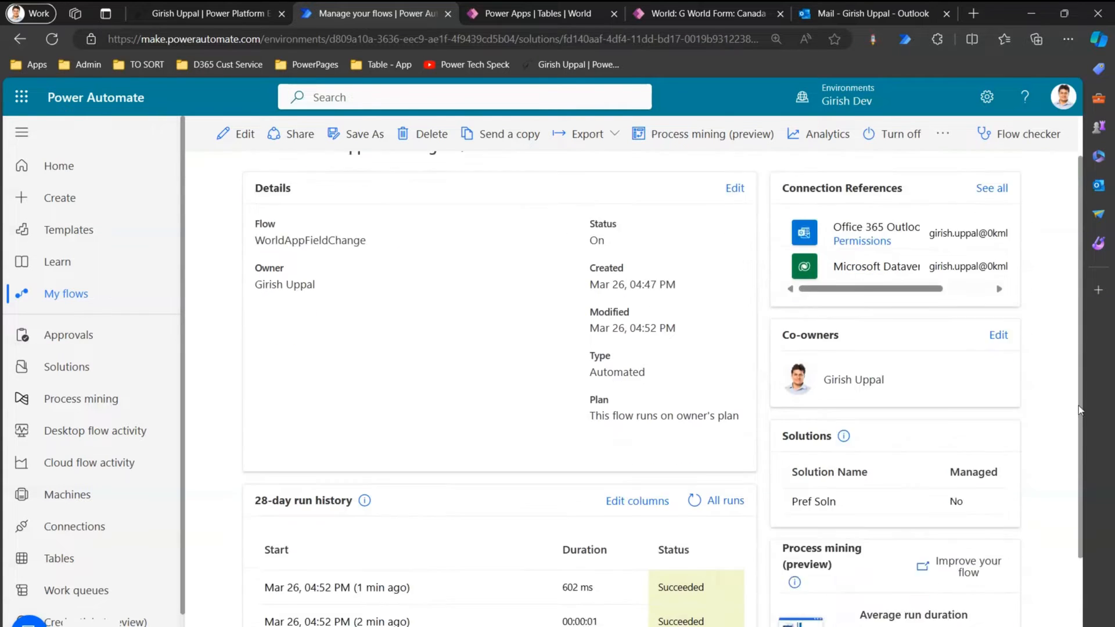
left_click(401, 489)
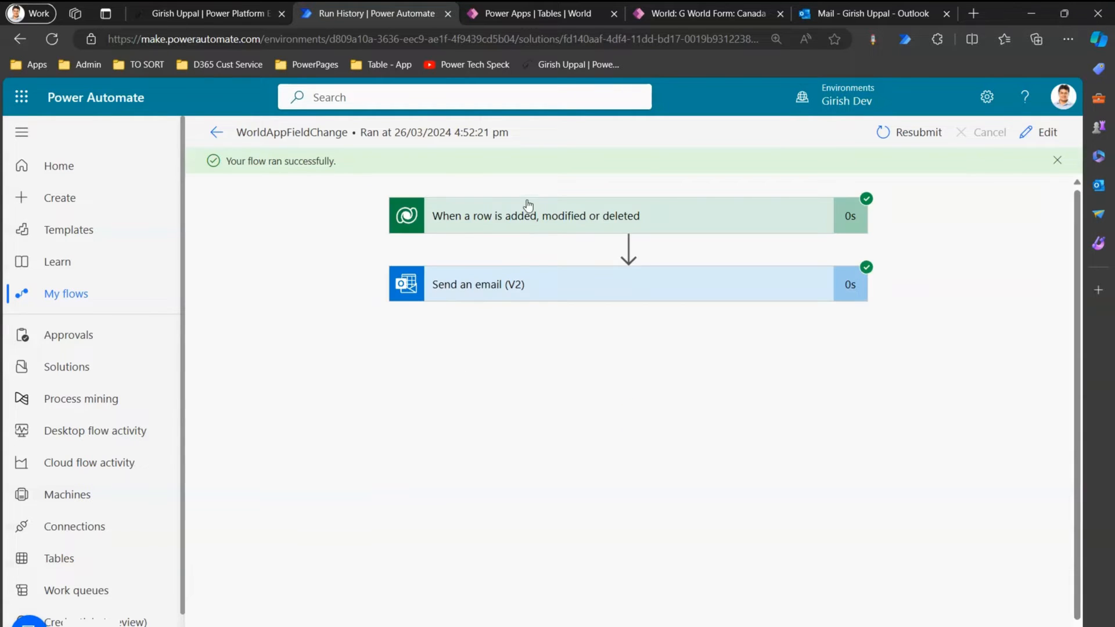
left_click(526, 215)
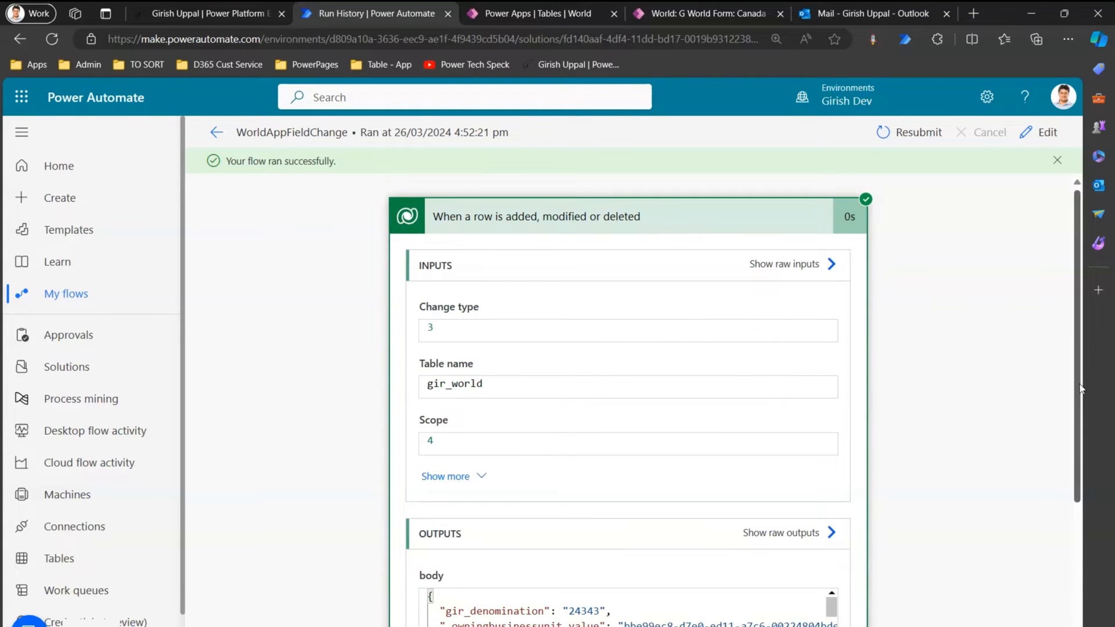
scroll(998, 448, "down", 3)
left_click(805, 343)
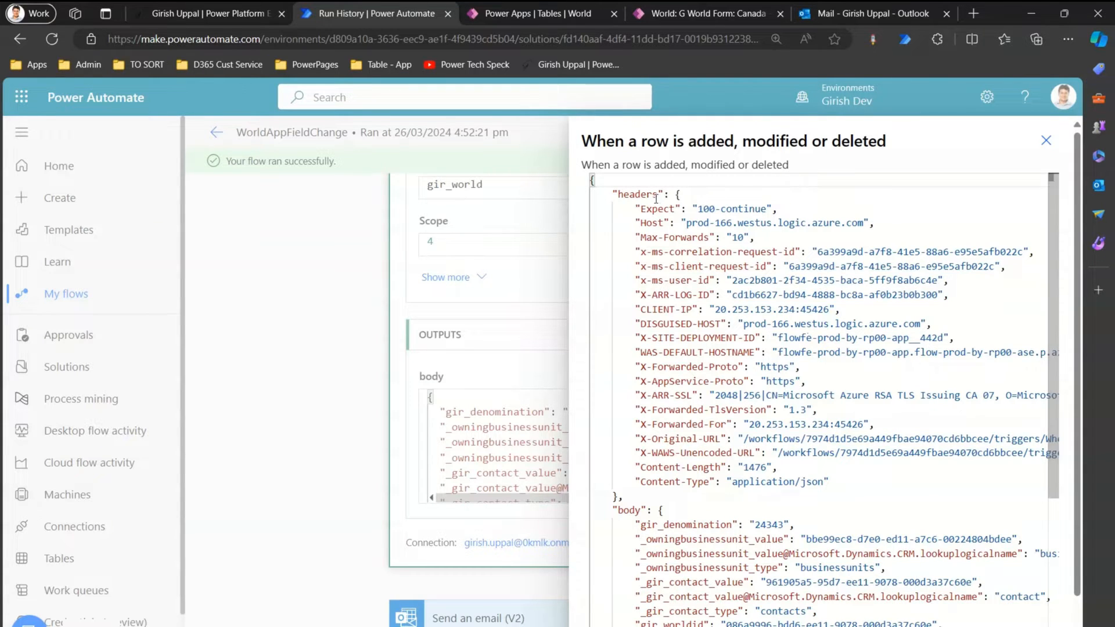
Examine the headers and body sections of the trigger's raw outputs, including the fields from gir_denomination to gir_population
left_click_drag(613, 194, 677, 195)
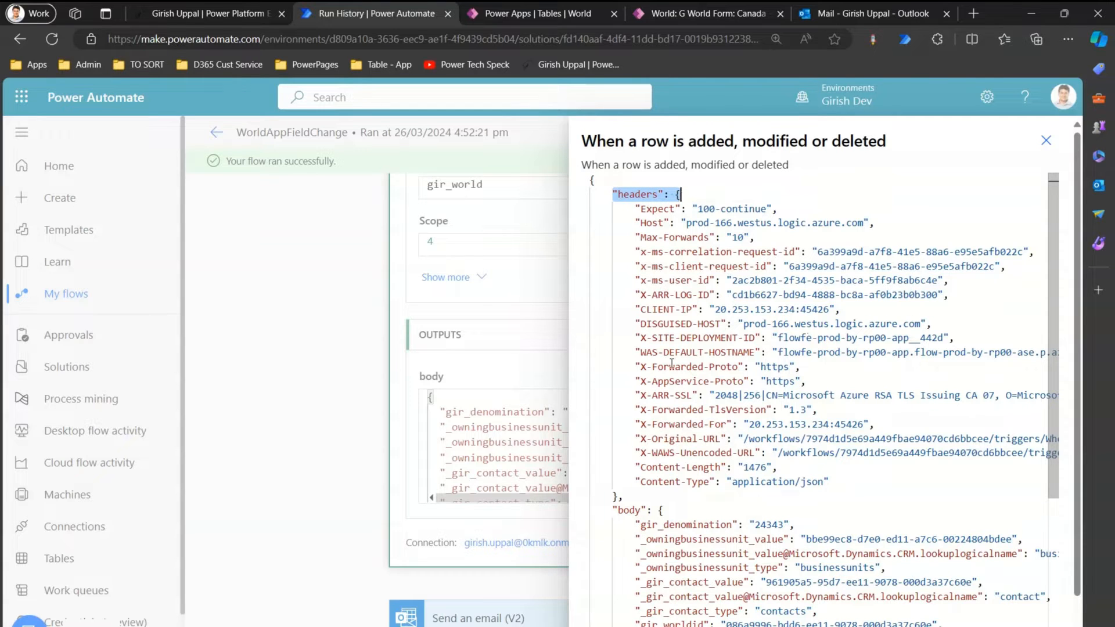
left_click(614, 511)
left_click_drag(615, 511, 660, 510)
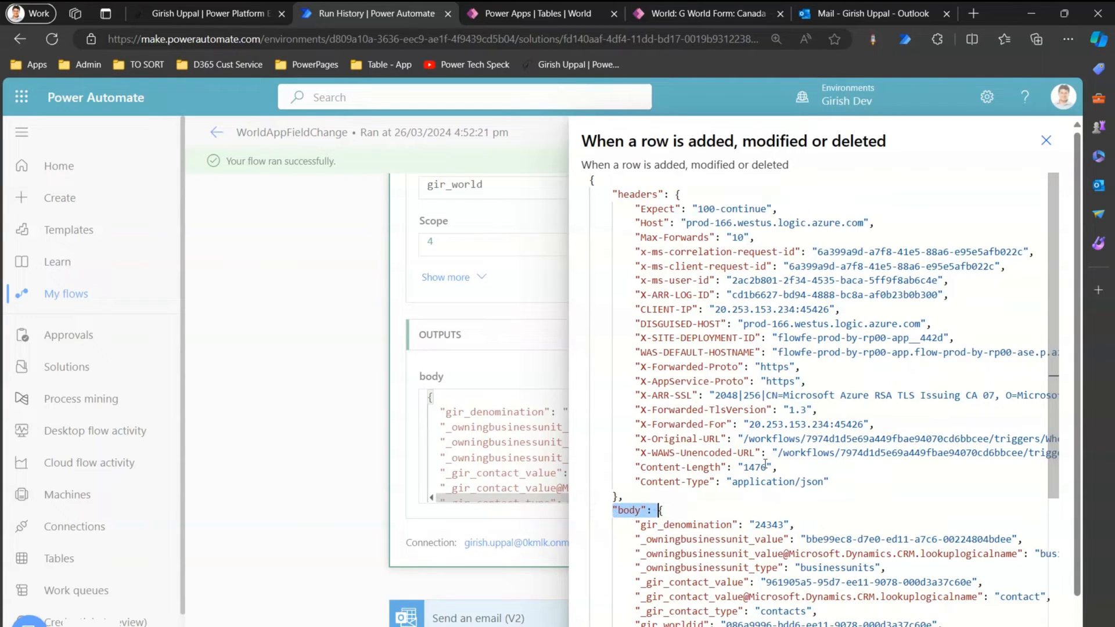
scroll(1065, 378, "down", 3)
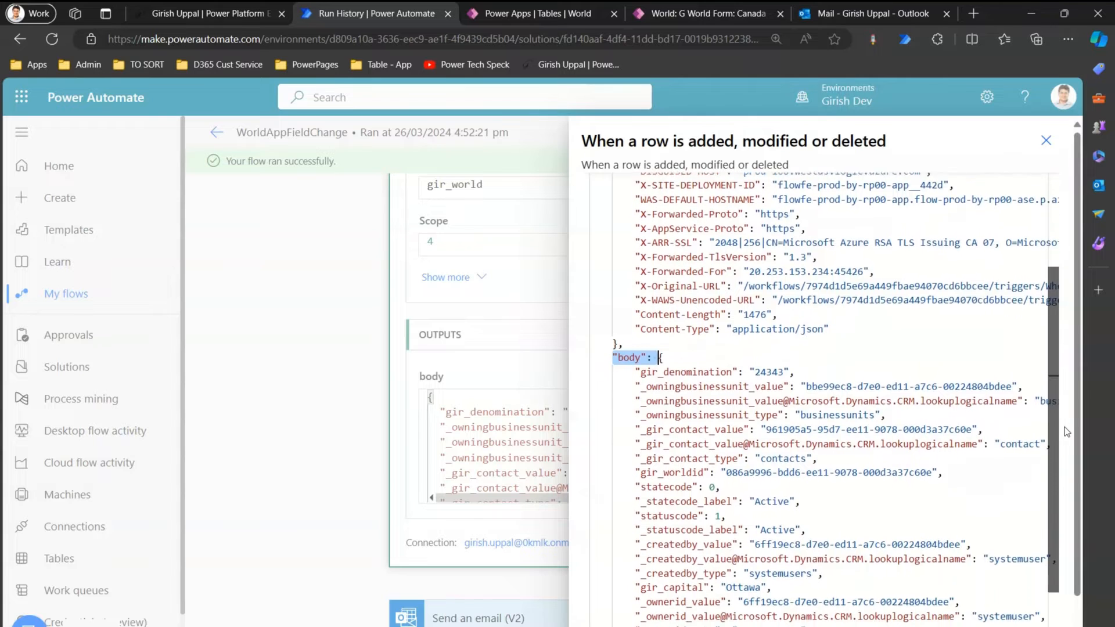
scroll(1066, 431, "down", 1)
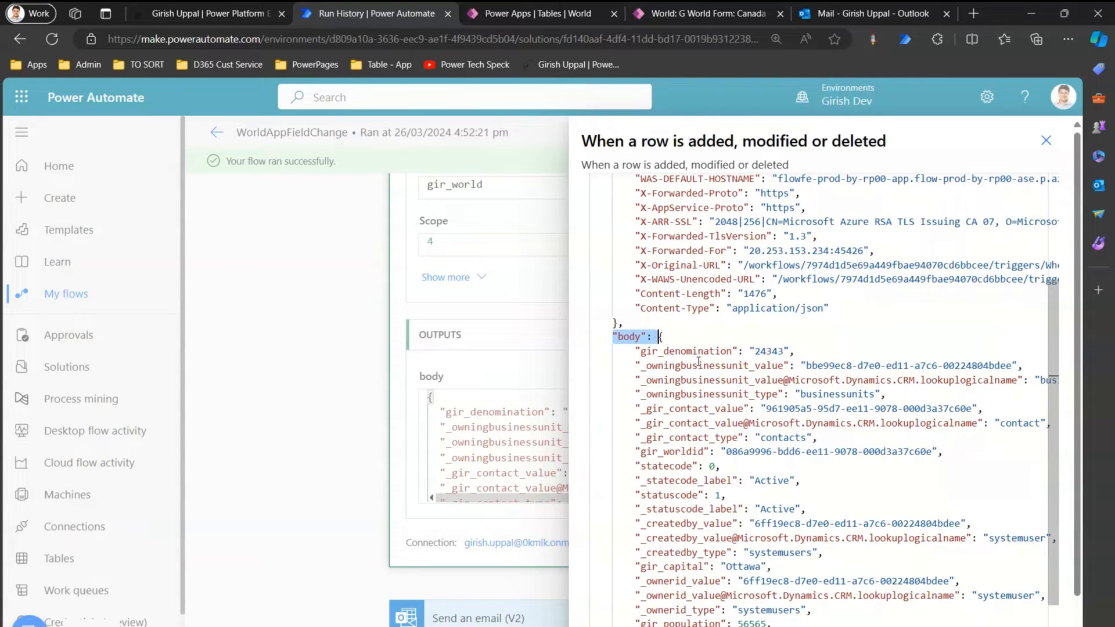
left_click_drag(686, 394, 710, 495)
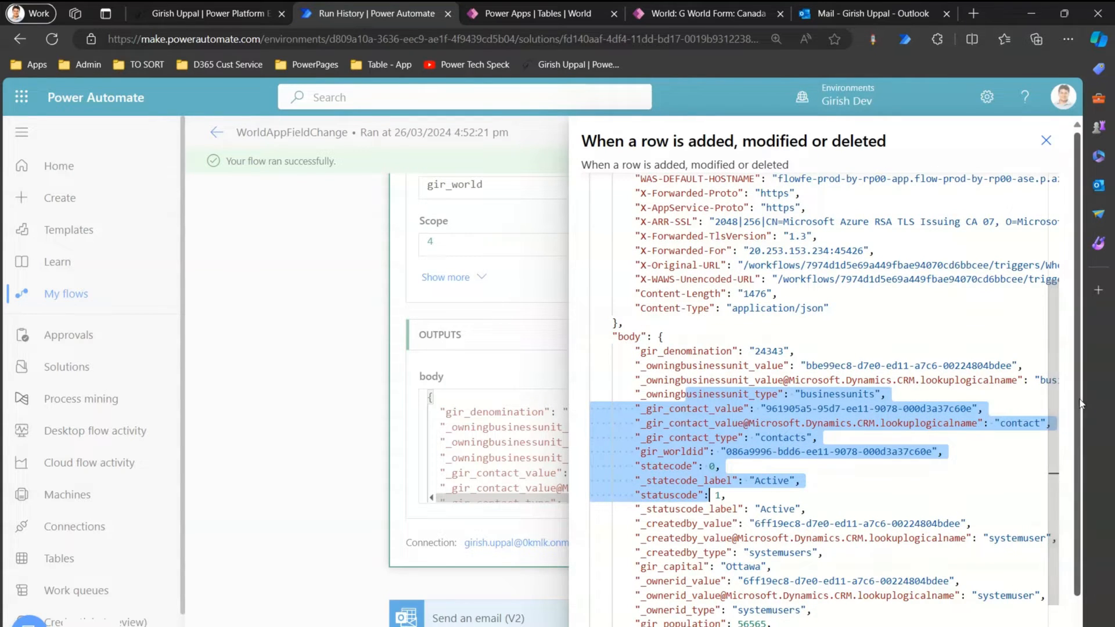
scroll(1085, 464, "down", 1)
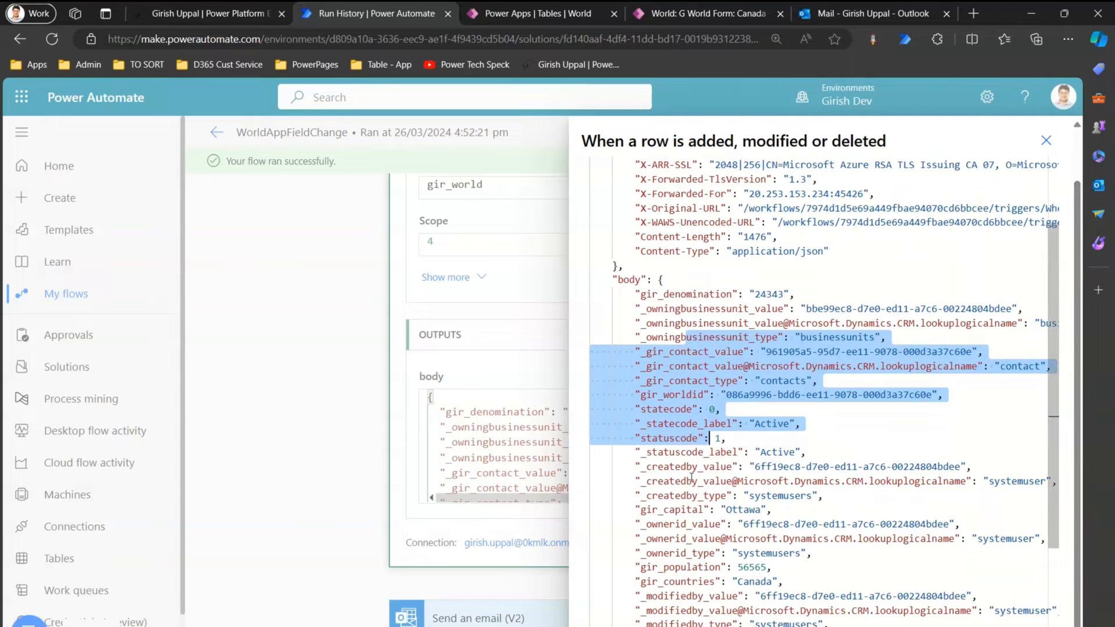
left_click(691, 479)
left_click_drag(636, 325, 721, 567)
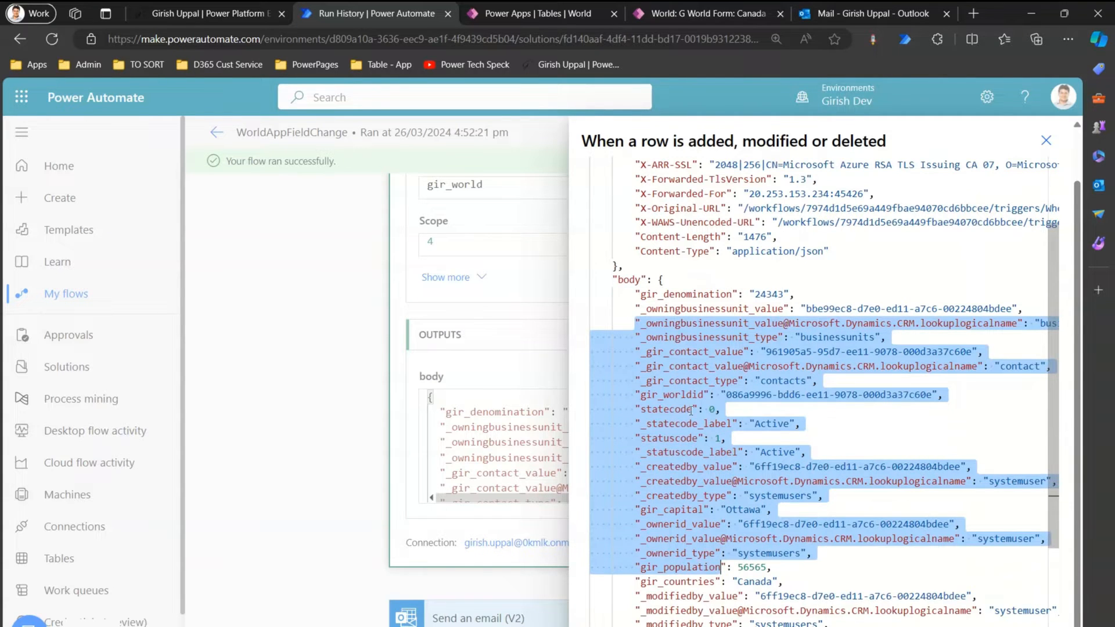
scroll(1082, 219, "up", 1)
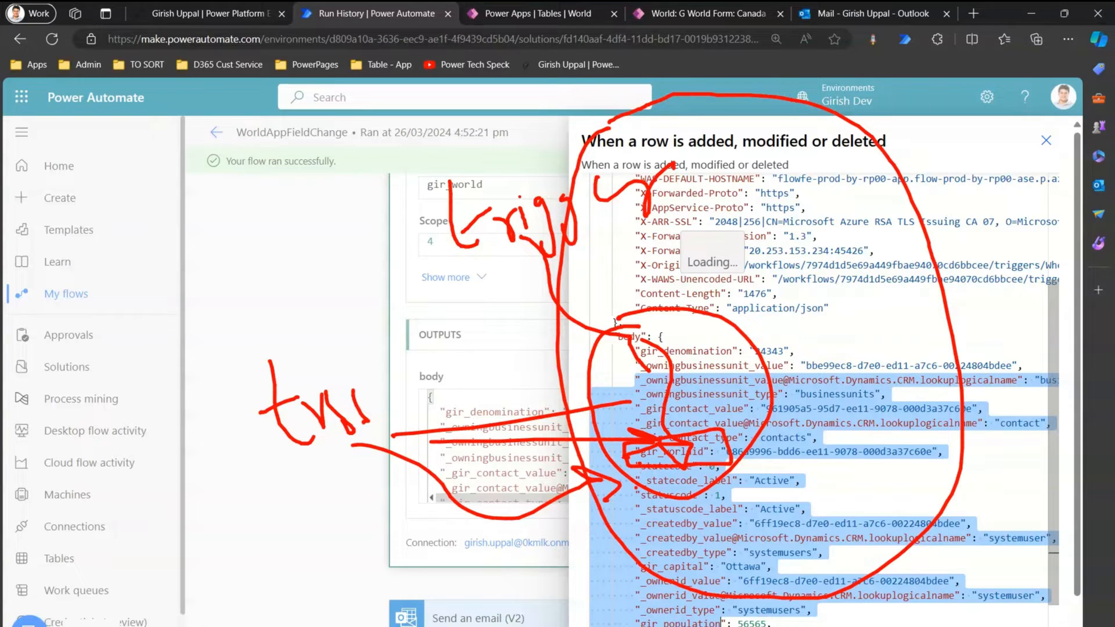
key("Escape")
Switch to Notepad, write triggerBody() and trigger() in a new tab with a blank line between them, and maximize the window
key("super+r")
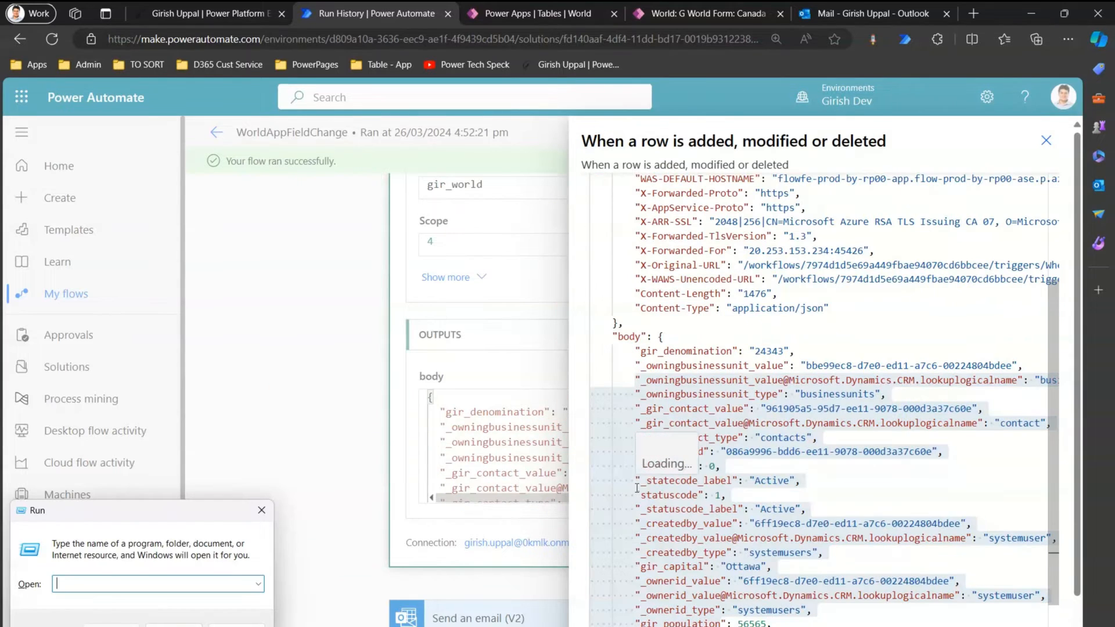
type("notepad")
key("Return")
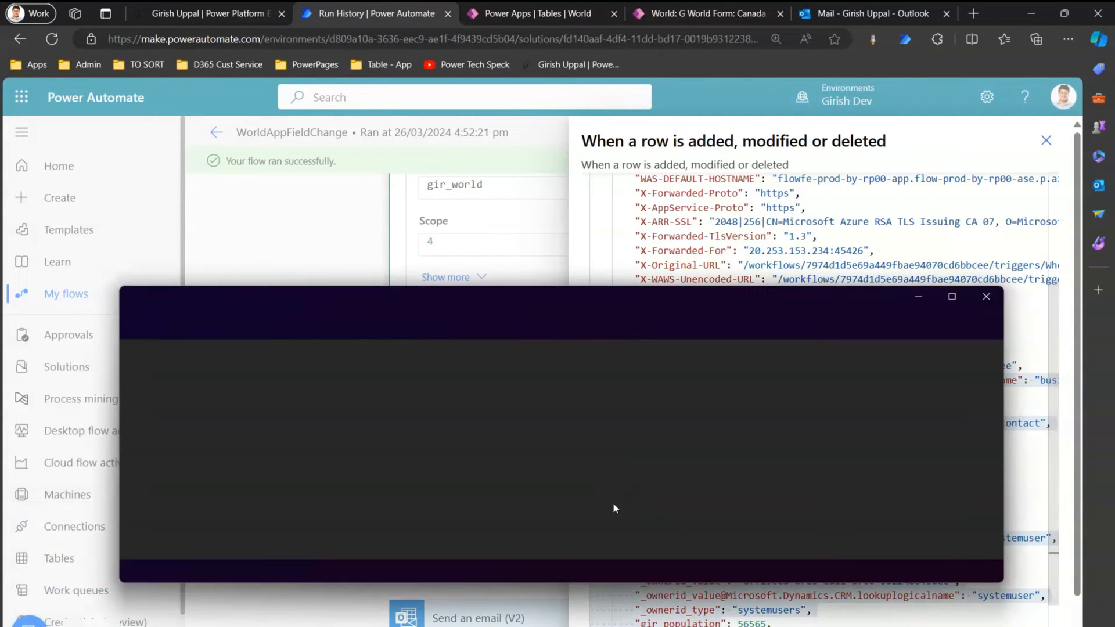
left_click(862, 304)
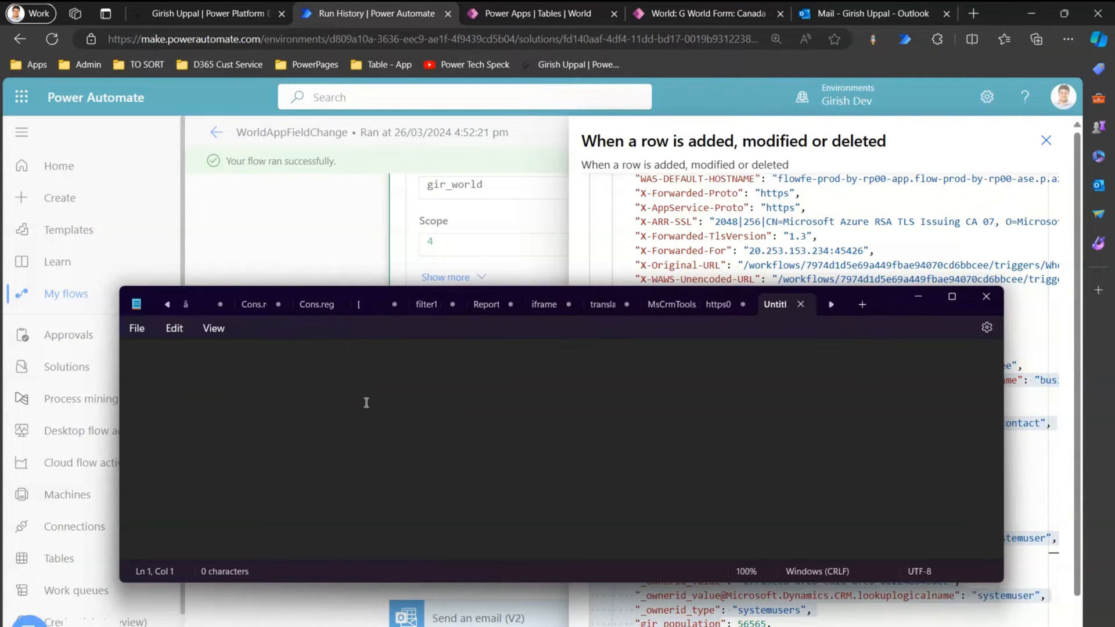
type("triggerBody()")
key("Return")
key("Return")
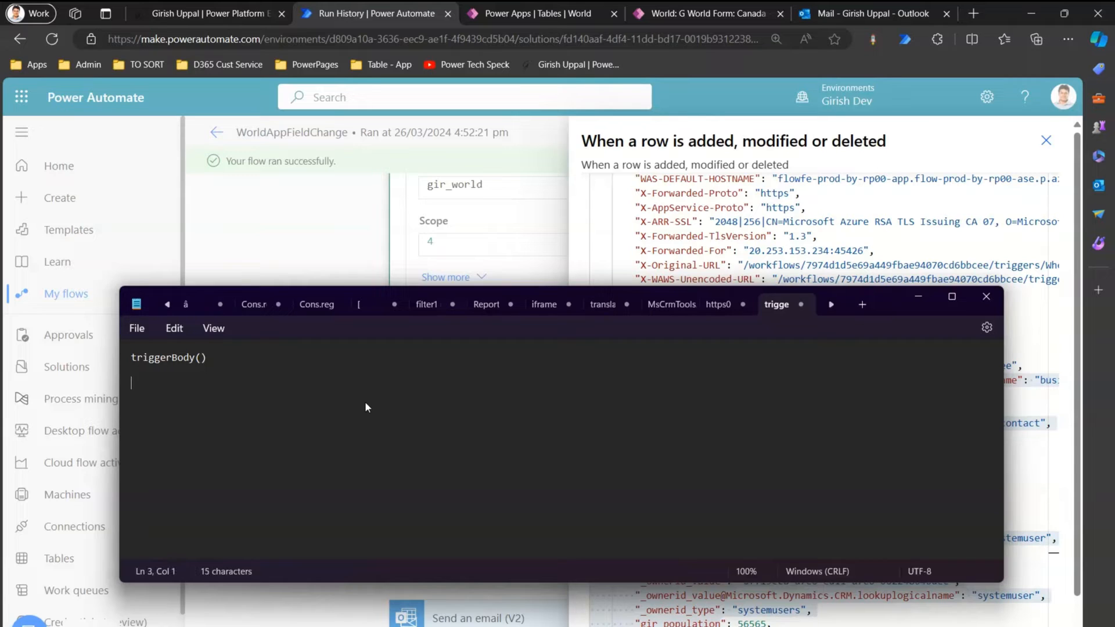
type("trigger()")
left_click_drag(897, 302, 876, 220)
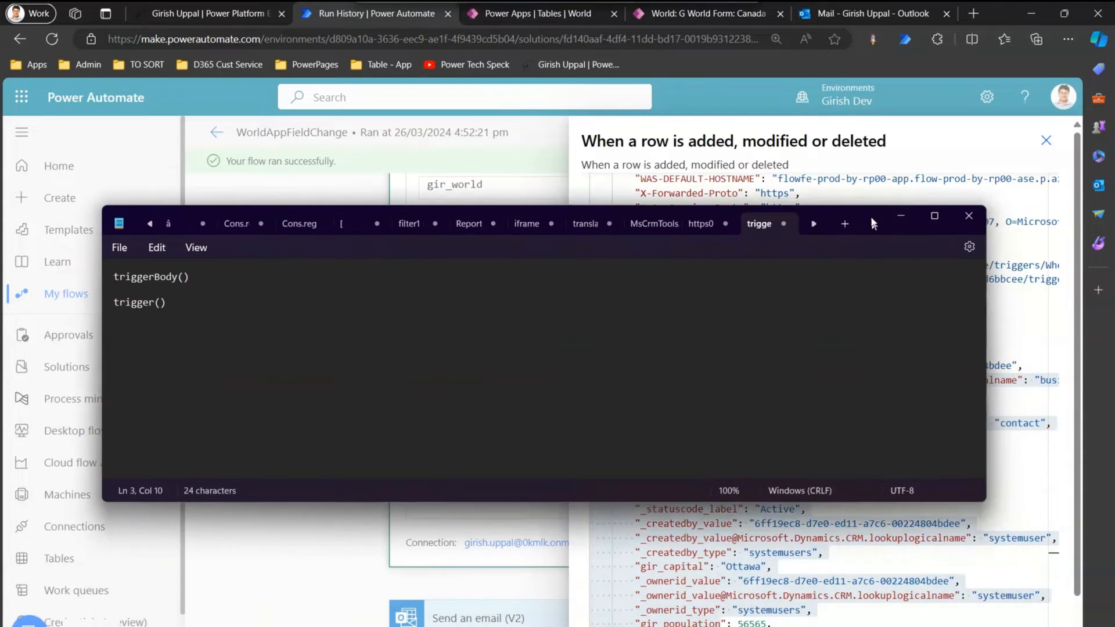
left_click(929, 212)
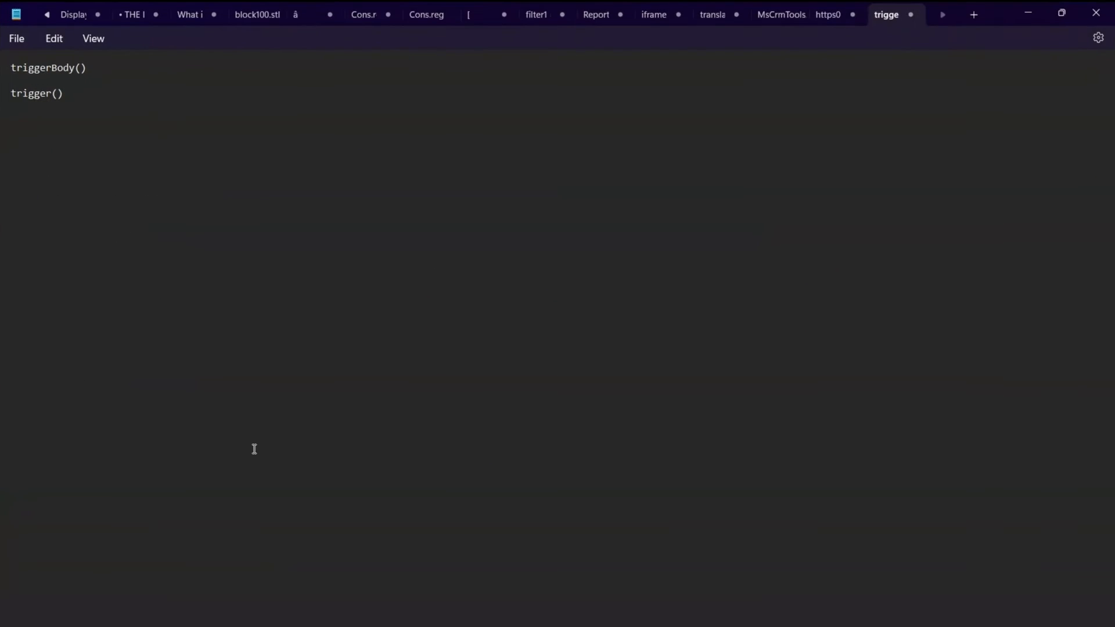
Enlarge the text and insert blank lines above triggerBody() and between triggerBody() and trigger()
key("ctrl+plus")
triple_click(7, 68)
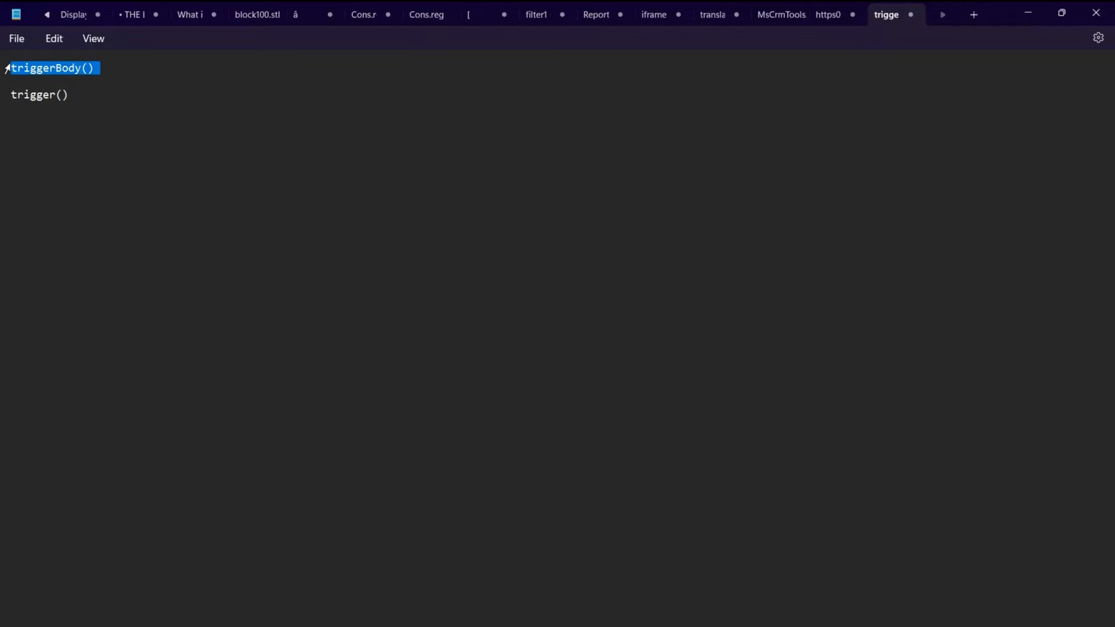
key("Left")
key("Return")
key("Return")
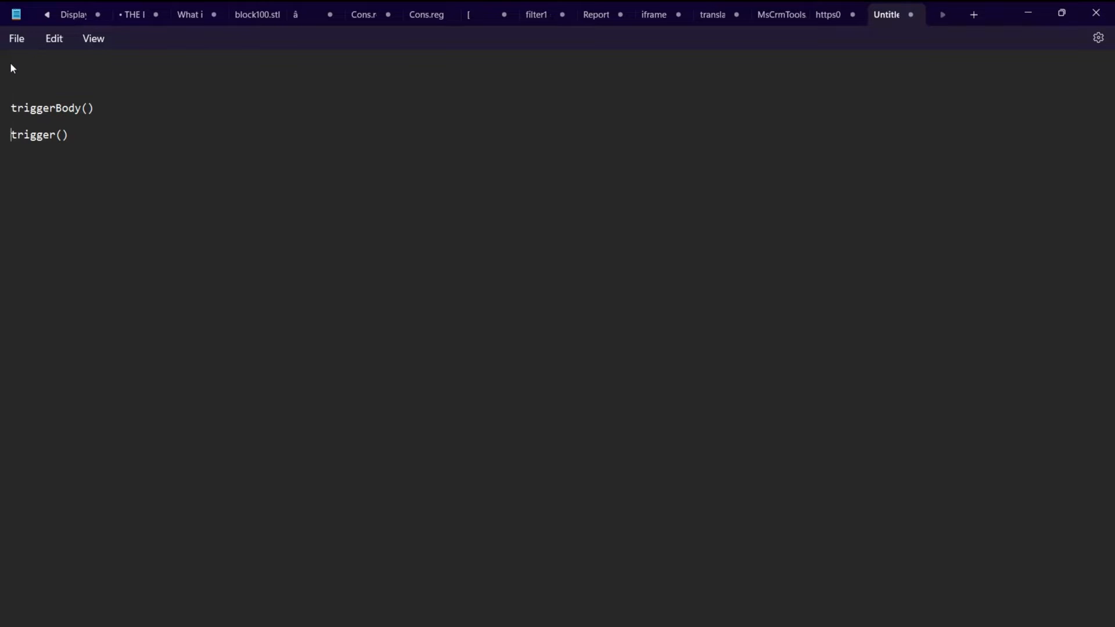
key("End")
key("Left")
key("Right")
key("Return")
key("Return")
key("Return")
key("Return")
key("Return")
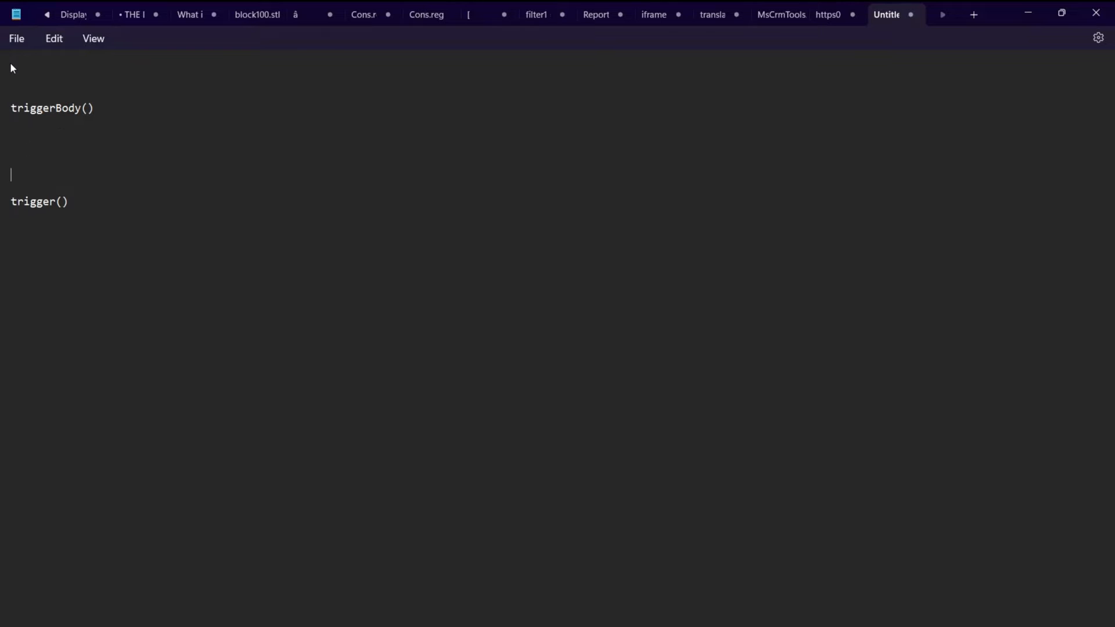
Expand the triggerBody() line into the expression equals(triggerBody()?['gir_population],100)
key("Up")
key("Up")
key("Up")
key("Up")
key("End")
type("?[]'gir_population")
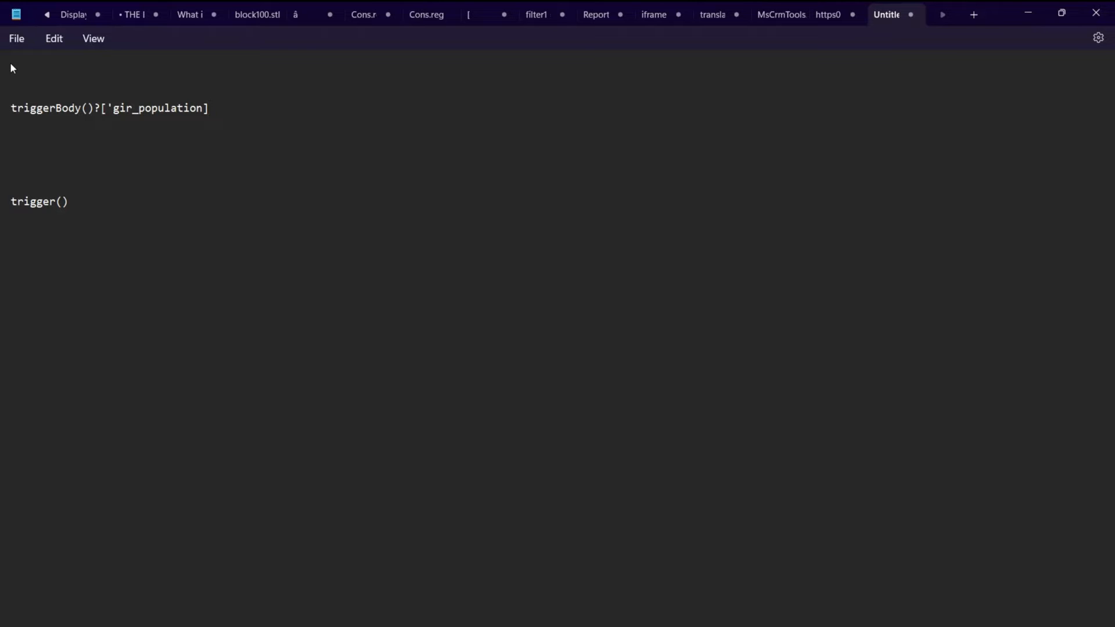
type(",")
type("100")
type(")")
type("(")
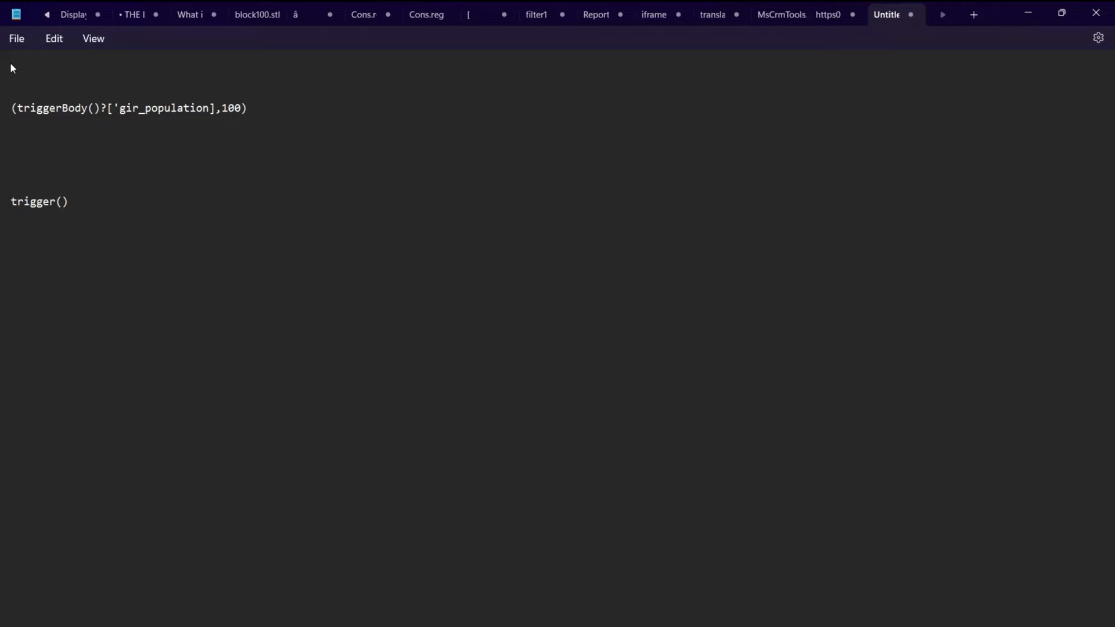
type("equals")
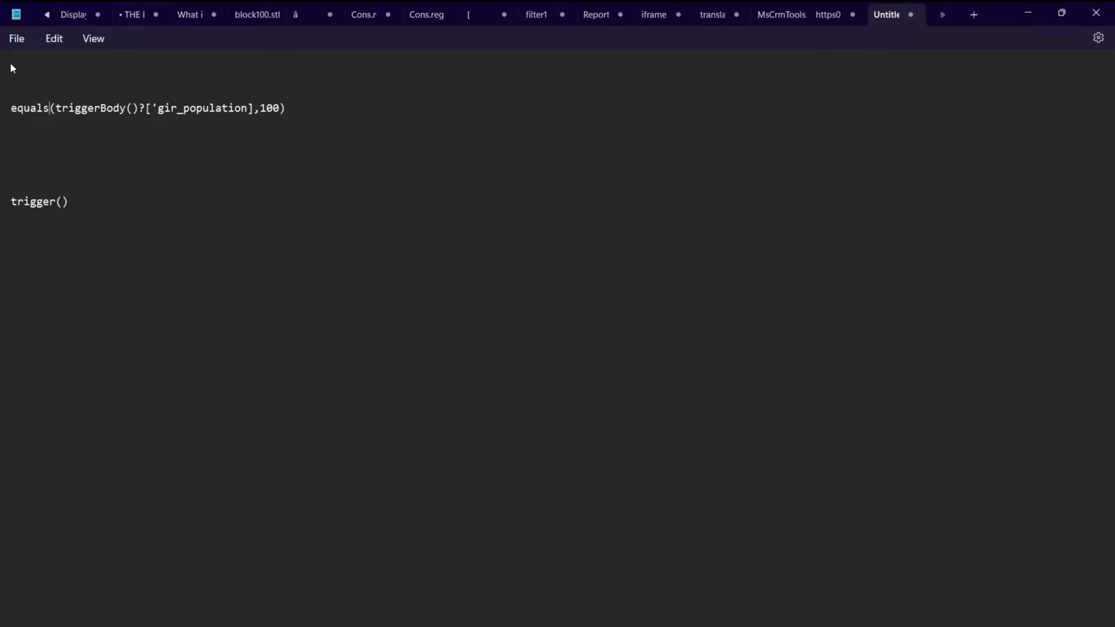
Expand the trigger() line into the expression equals(trigger()?['gir_population],100)
key("Down")
key("Down")
key("End")
type("?['gir_population]")
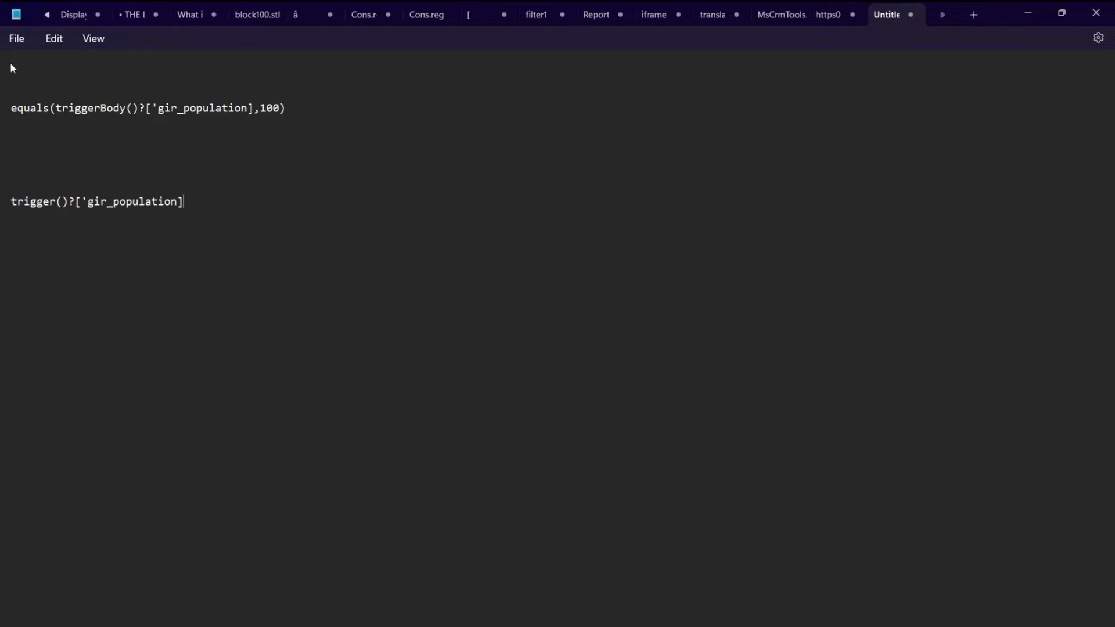
type(",100")
type(")")
type("(")
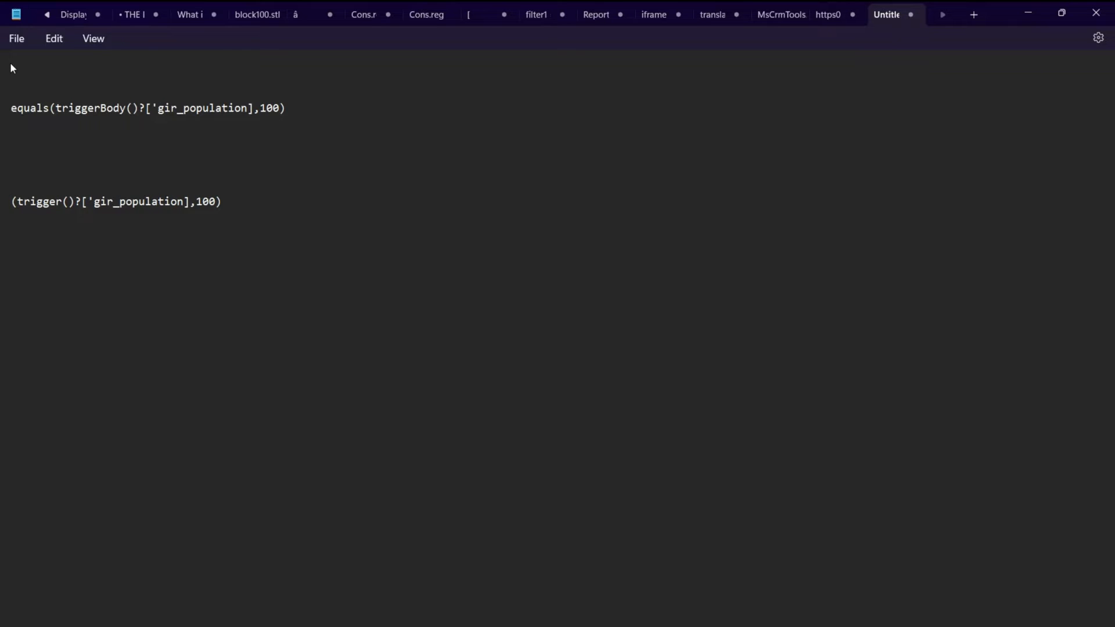
type("equals")
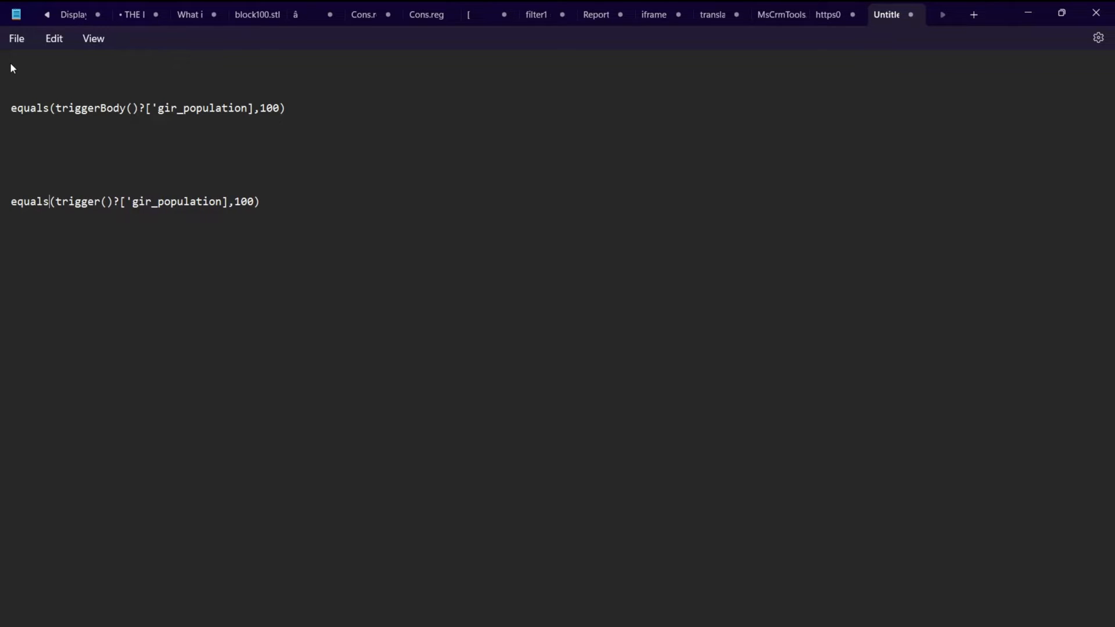
Prefix both equals expressions with an @ sign
left_click(7, 112)
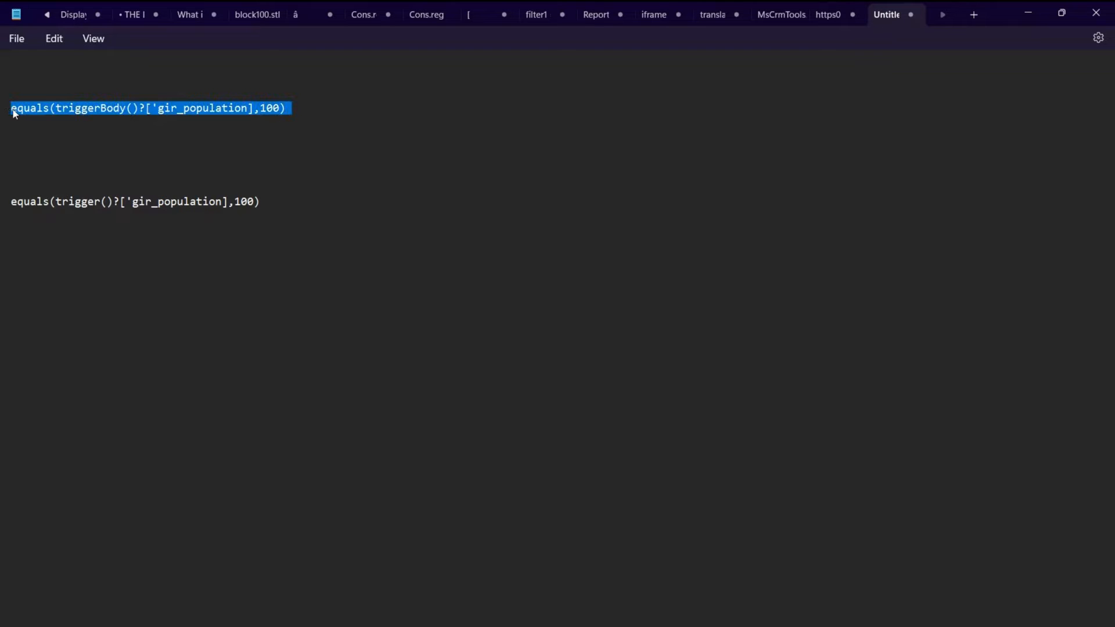
left_click(13, 113)
type("@")
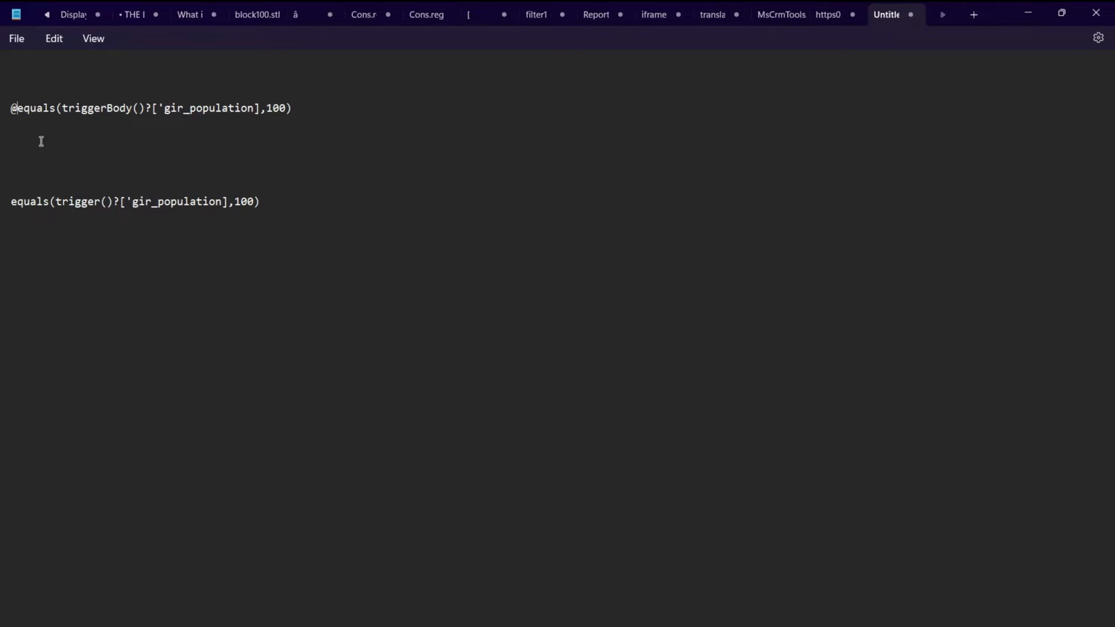
left_click(14, 202)
type("@")
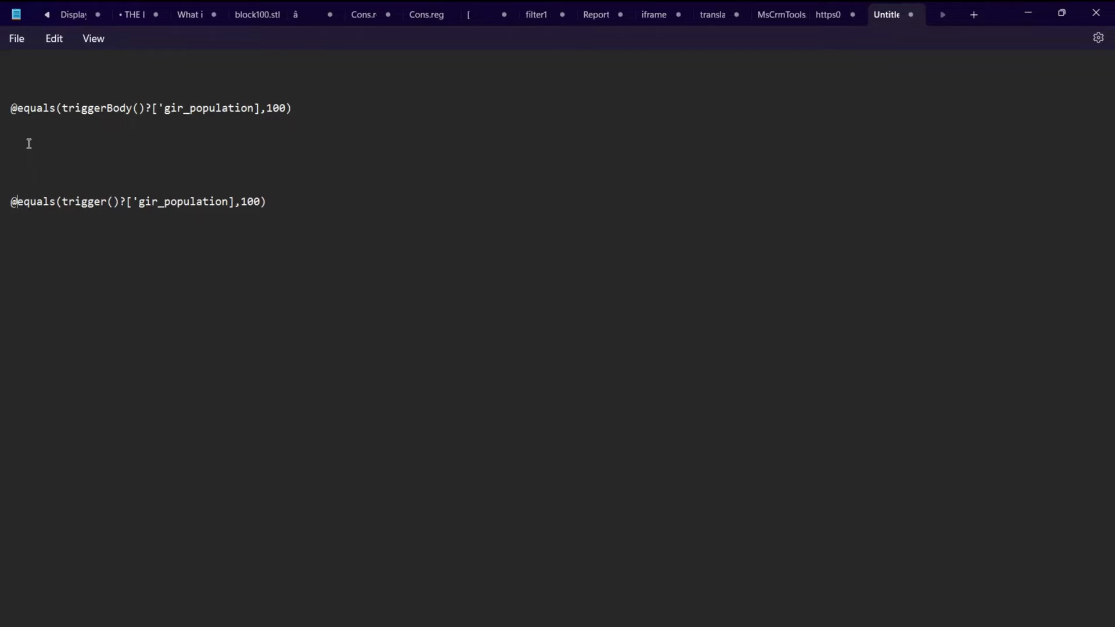
Copy the triggerBody() expression, switch to Power Automate, close the raw outputs, and open the WorldAppFieldChange flow for editing
left_click_drag(15, 141, 100, 92)
key("ctrl+c")
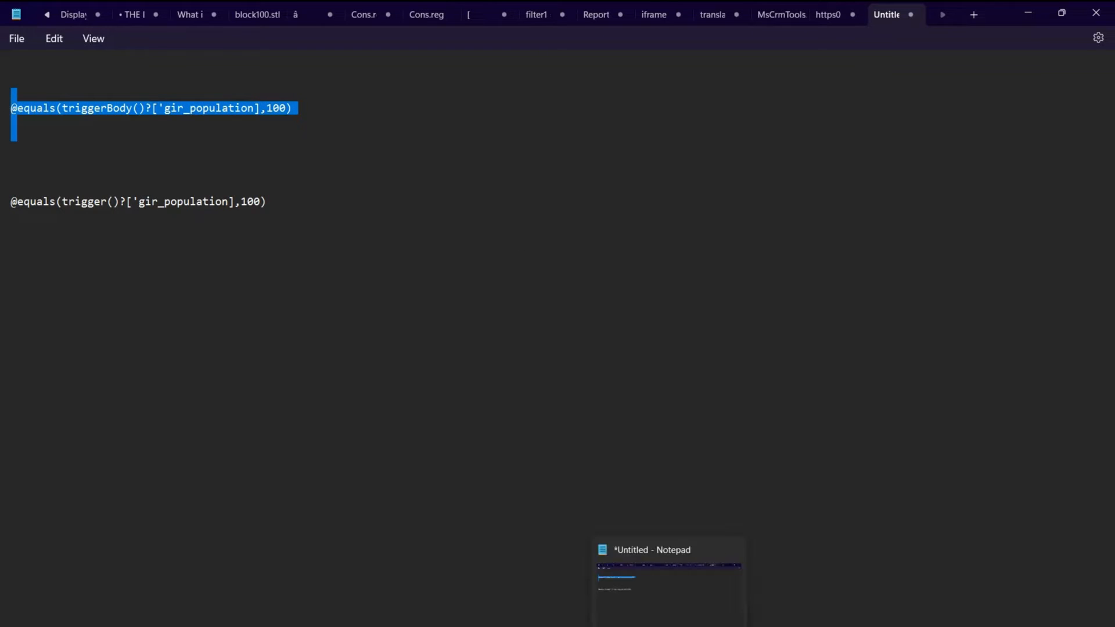
mouse_move(575, 626)
left_click(589, 598)
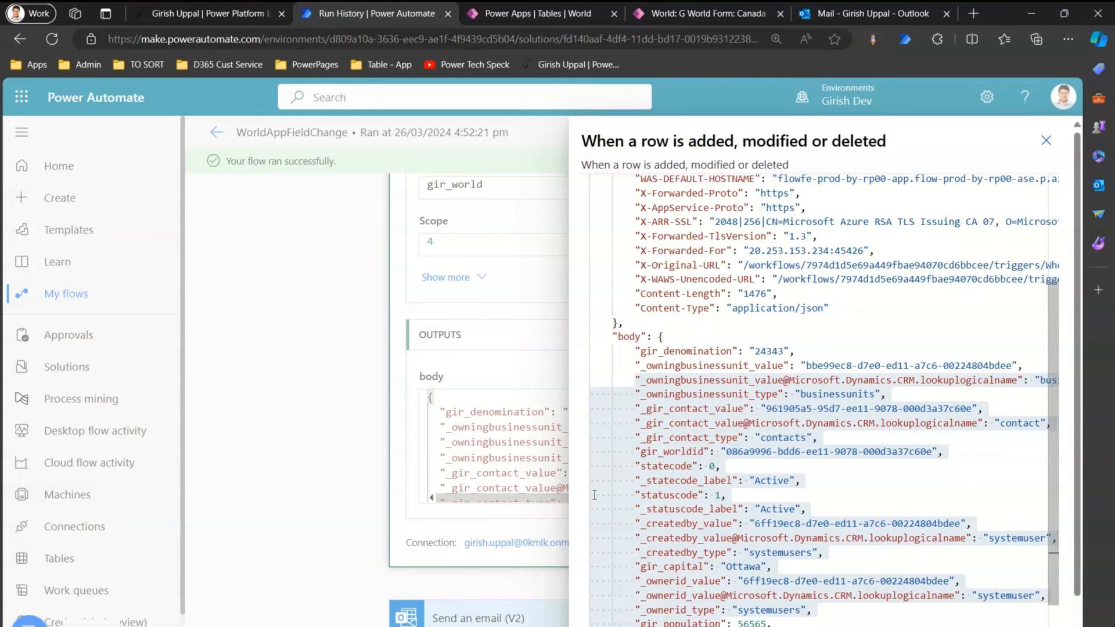
left_click(1047, 146)
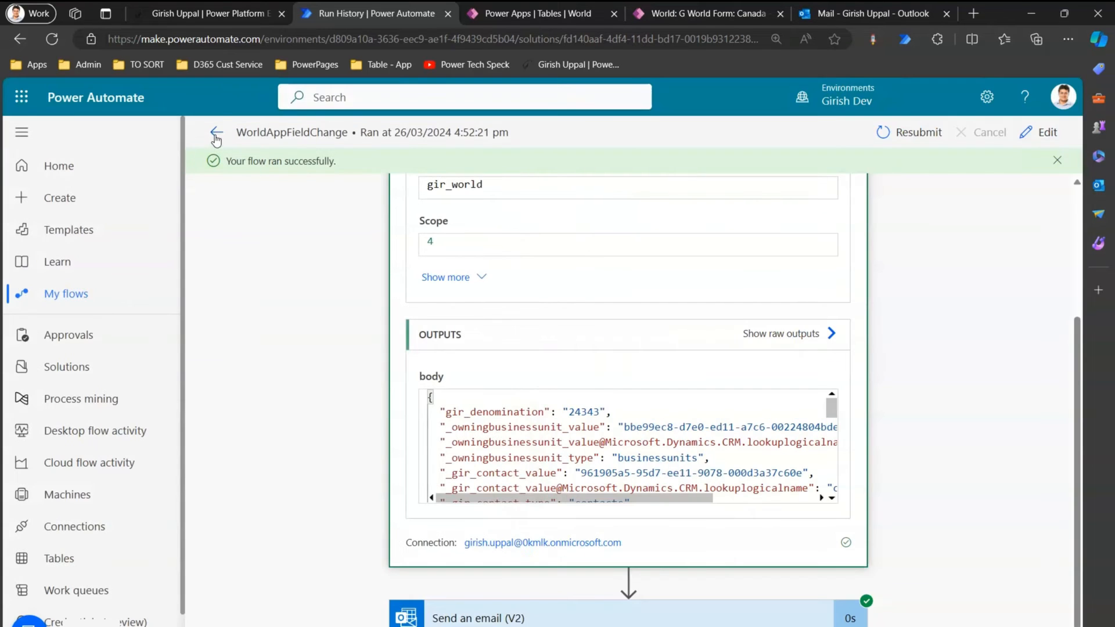
left_click(1044, 133)
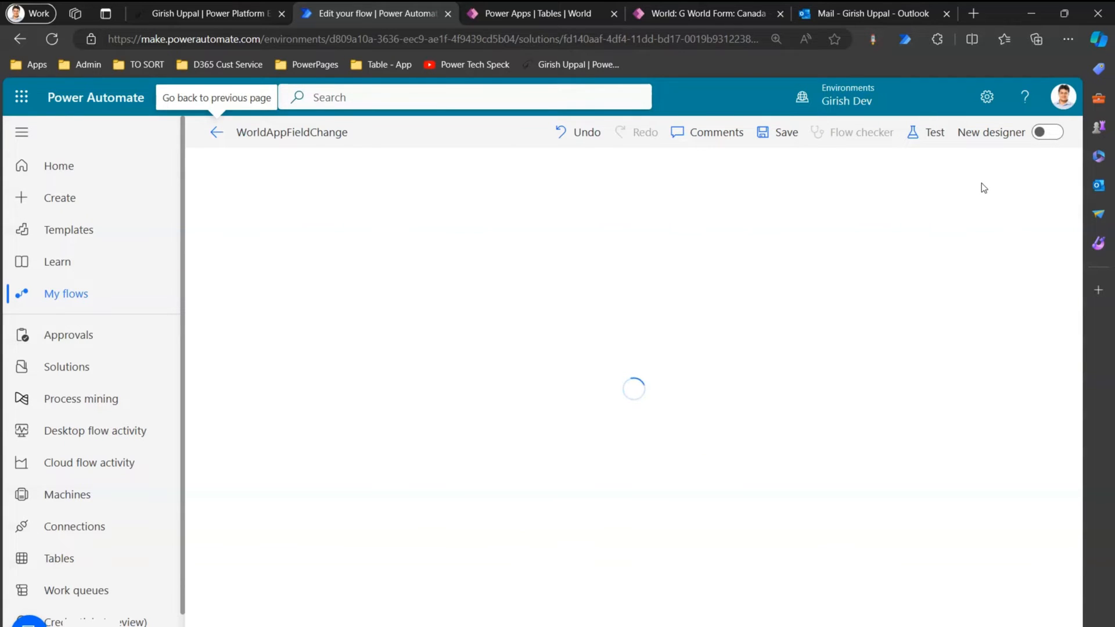
left_click(671, 185)
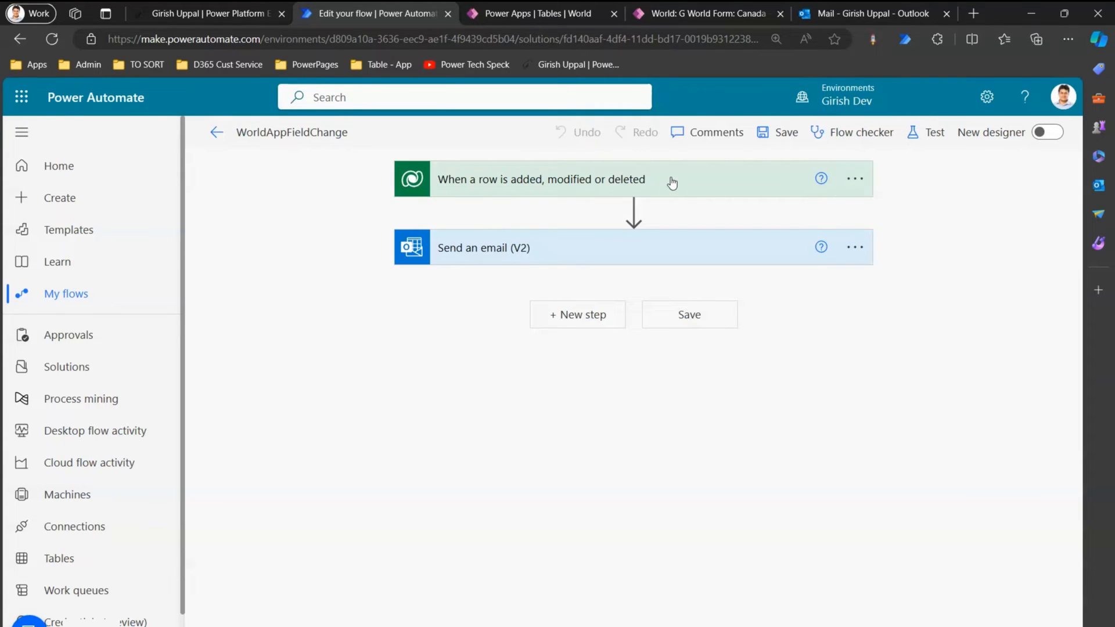
left_click(858, 187)
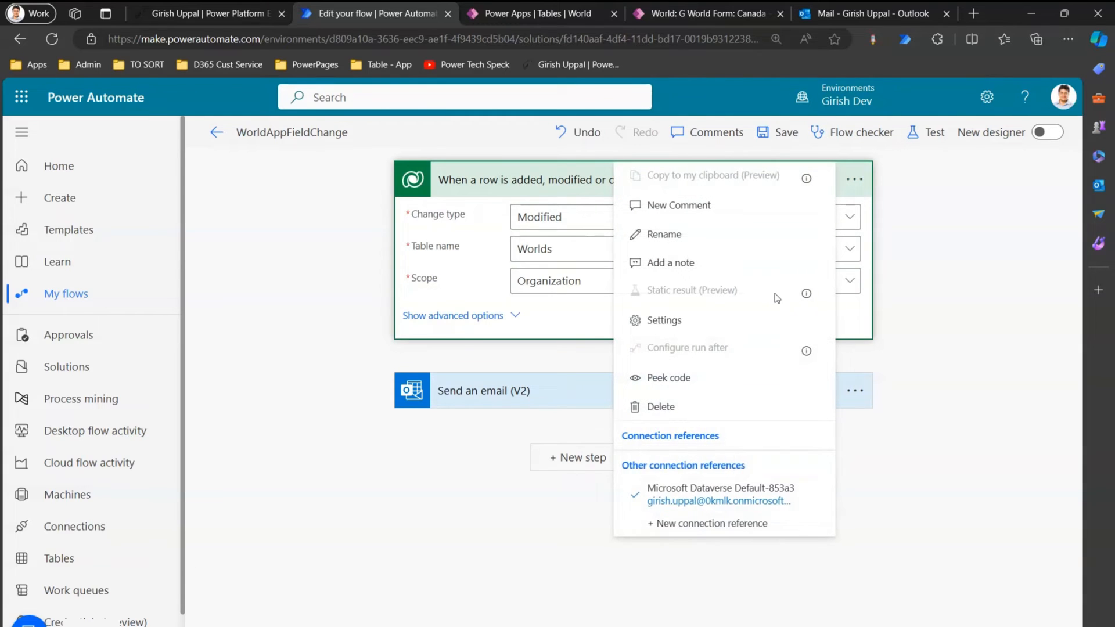
left_click(735, 321)
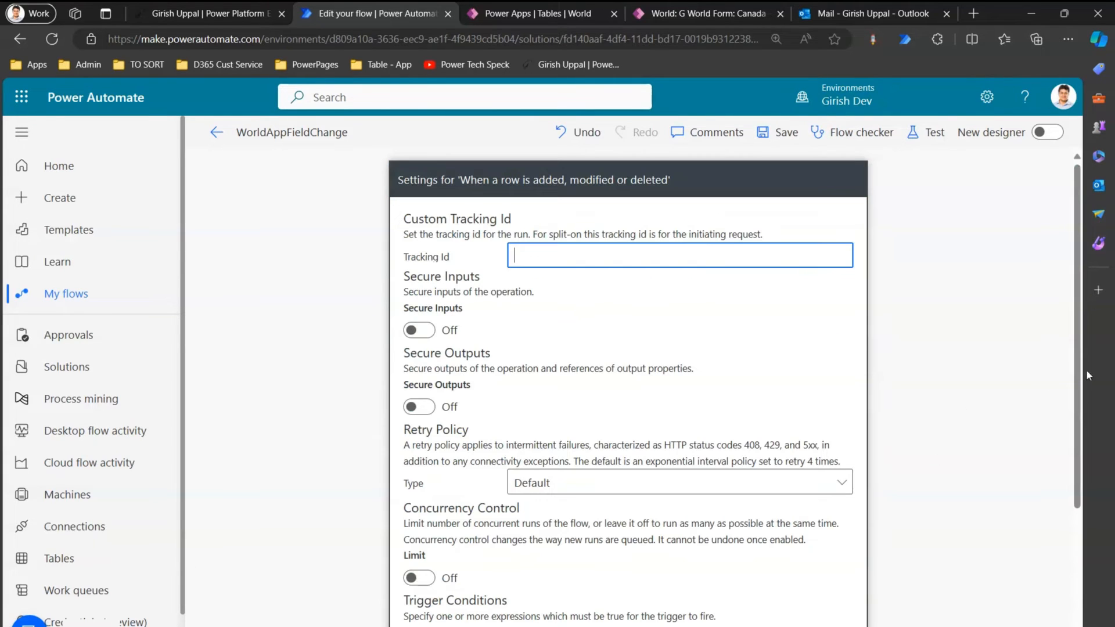
left_click_drag(1078, 369, 1078, 487)
left_click(446, 466)
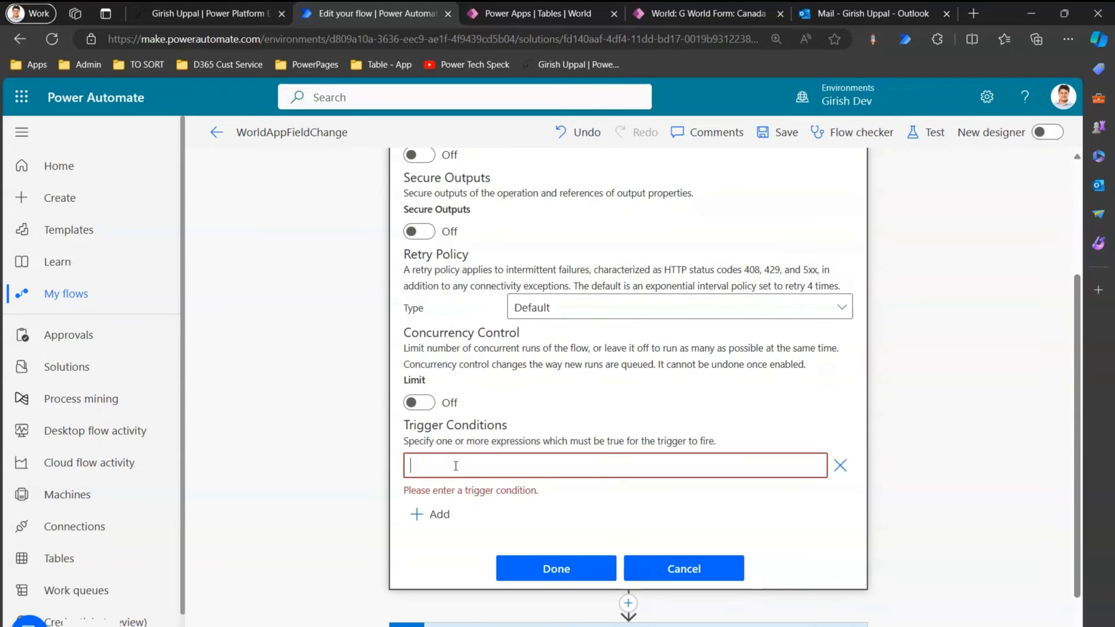
key("ctrl+v")
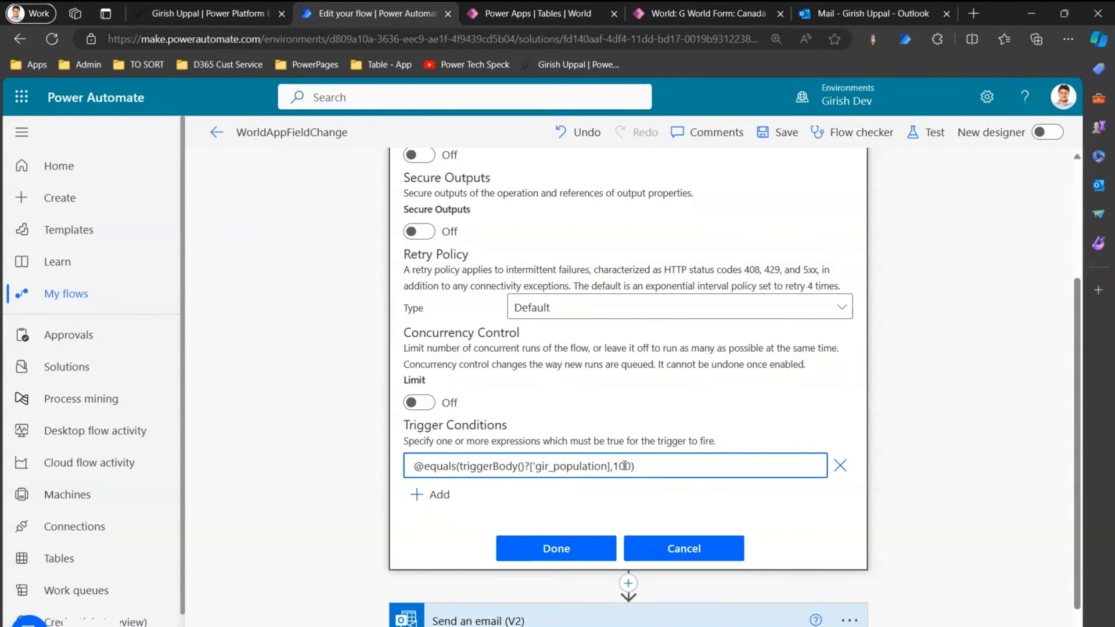
left_click(580, 553)
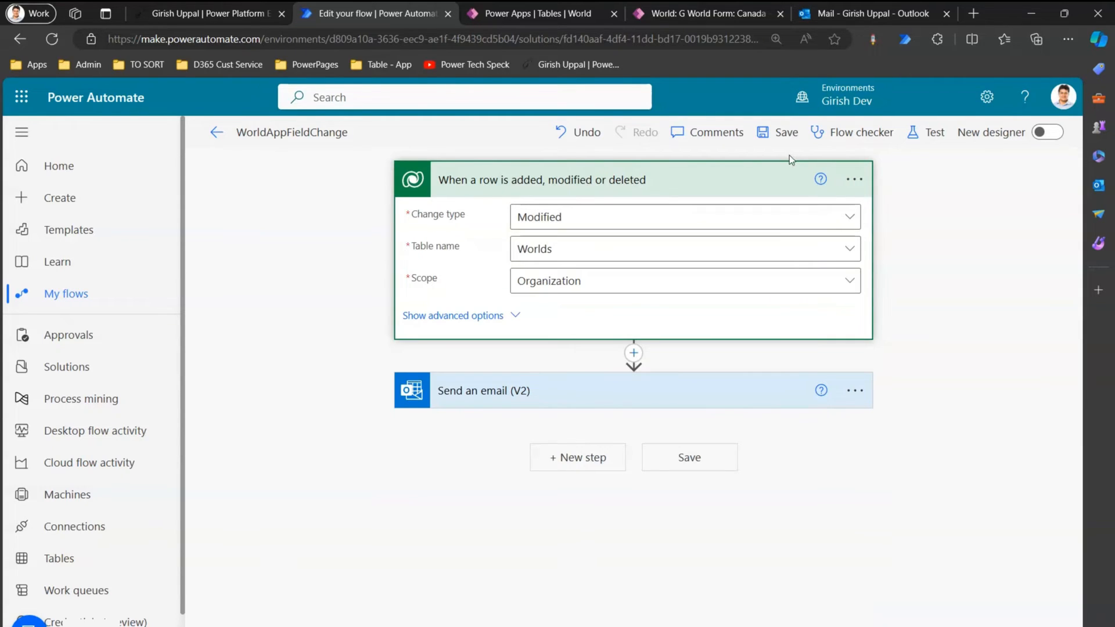
left_click(773, 133)
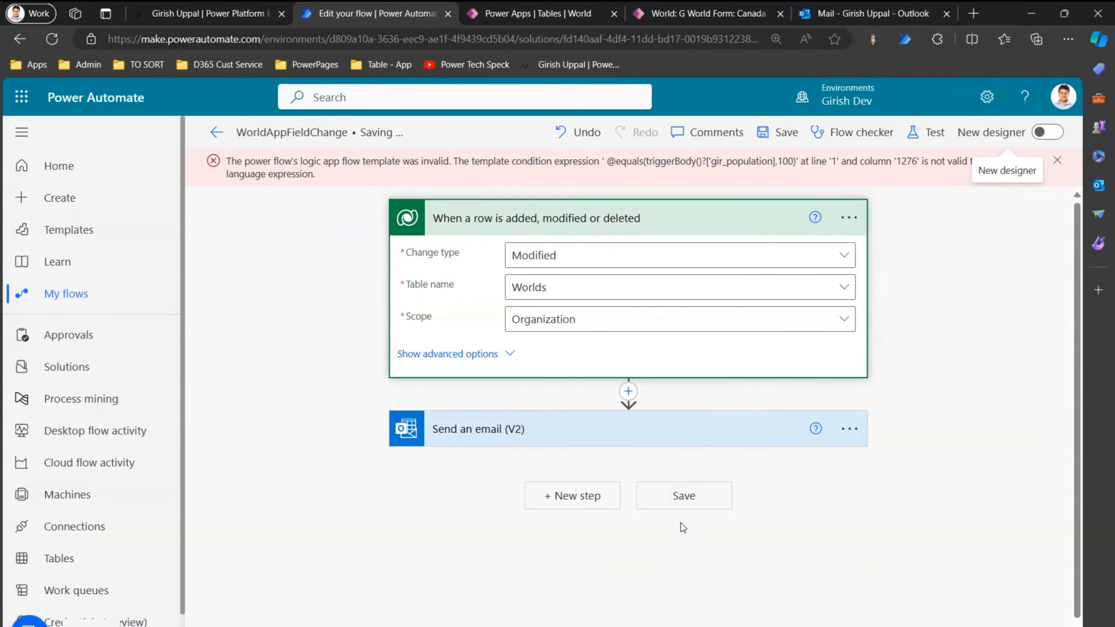
Switch to Notepad, add the missing closing quote after gir_population in both expressions, and copy the triggerBody() expression
mouse_move(669, 626)
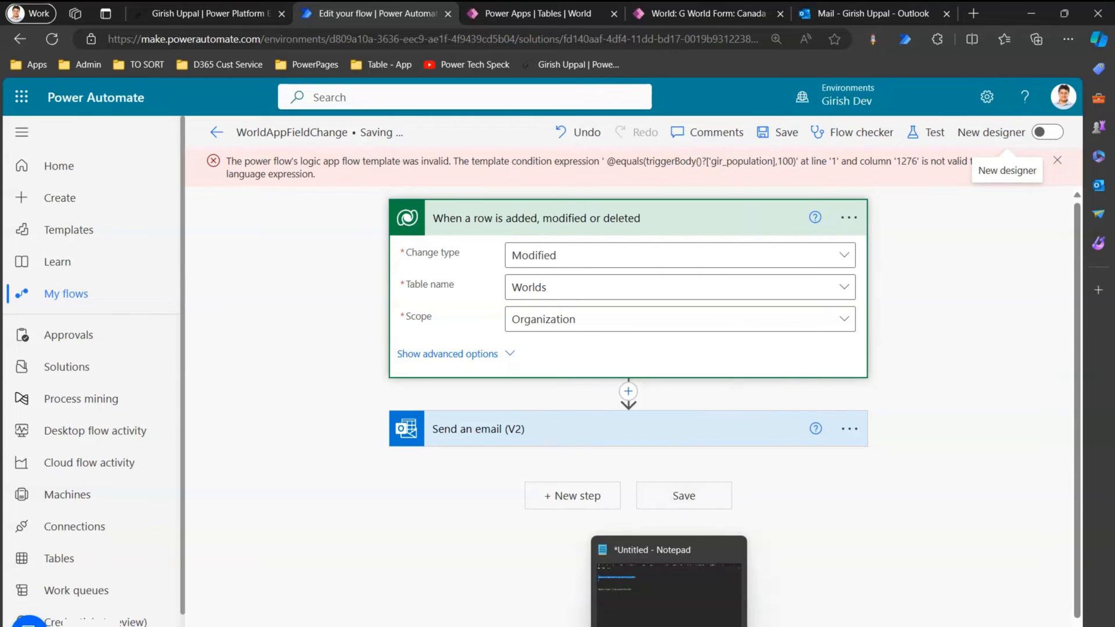
left_click(656, 605)
left_click(371, 204)
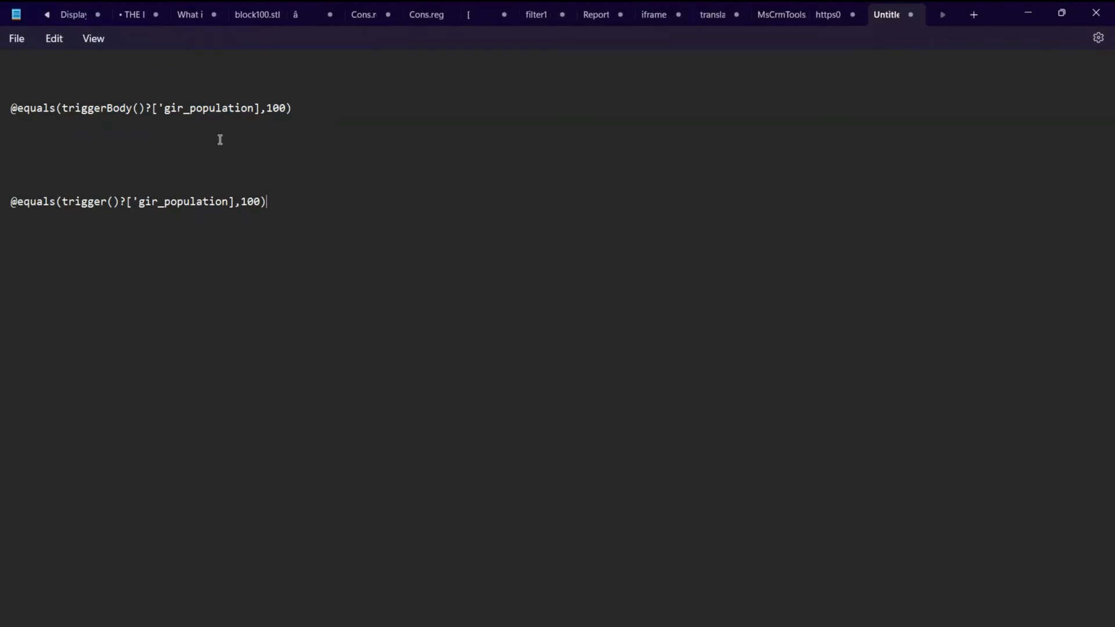
left_click(164, 108)
triple_click(4, 108)
key("ctrl+c")
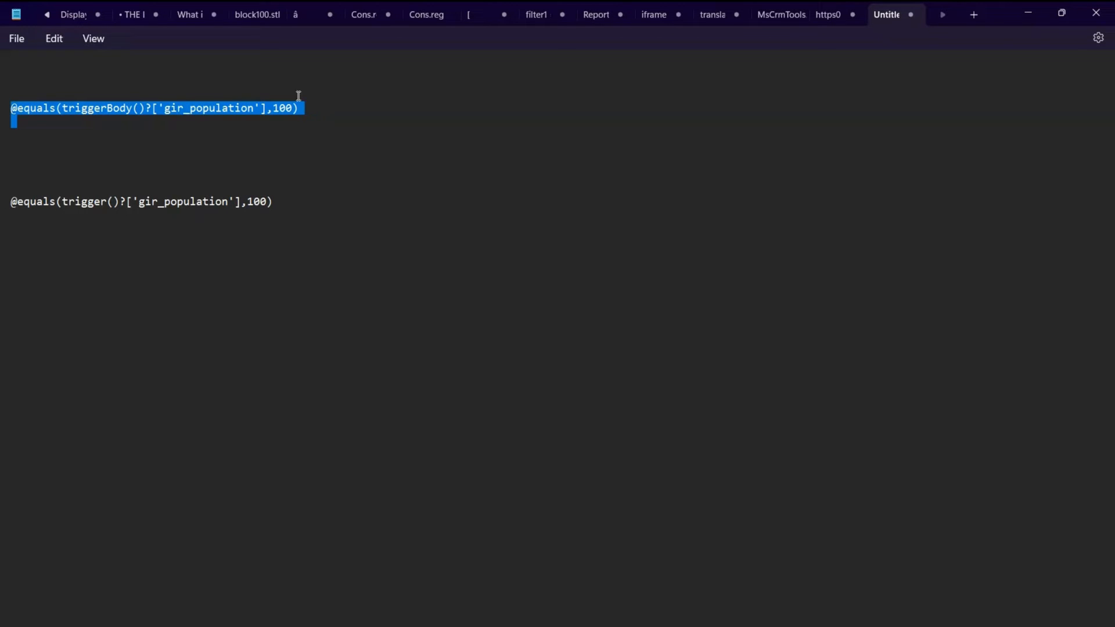
left_click(1035, 12)
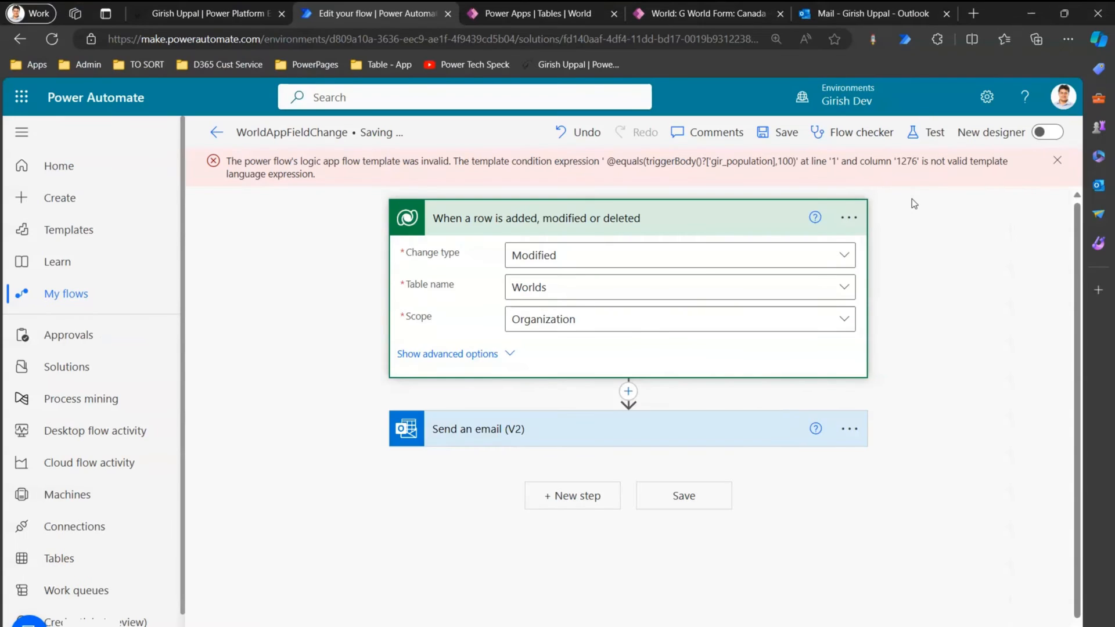
left_click(849, 218)
left_click(679, 359)
left_click_drag(1074, 335, 1086, 464)
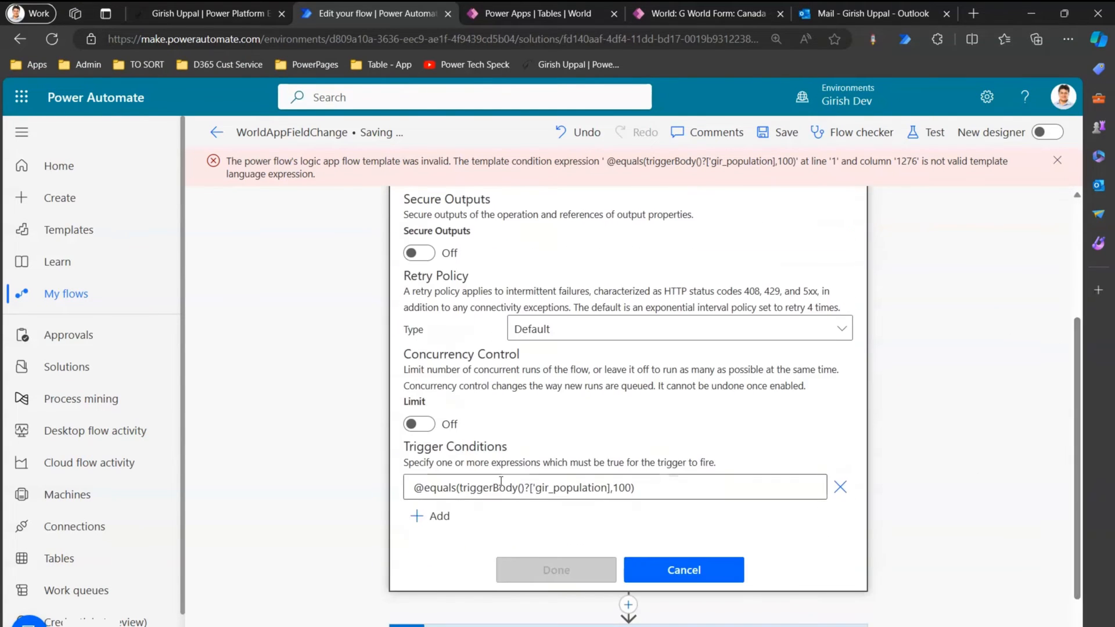
left_click_drag(657, 486, 324, 486)
key("ctrl+v")
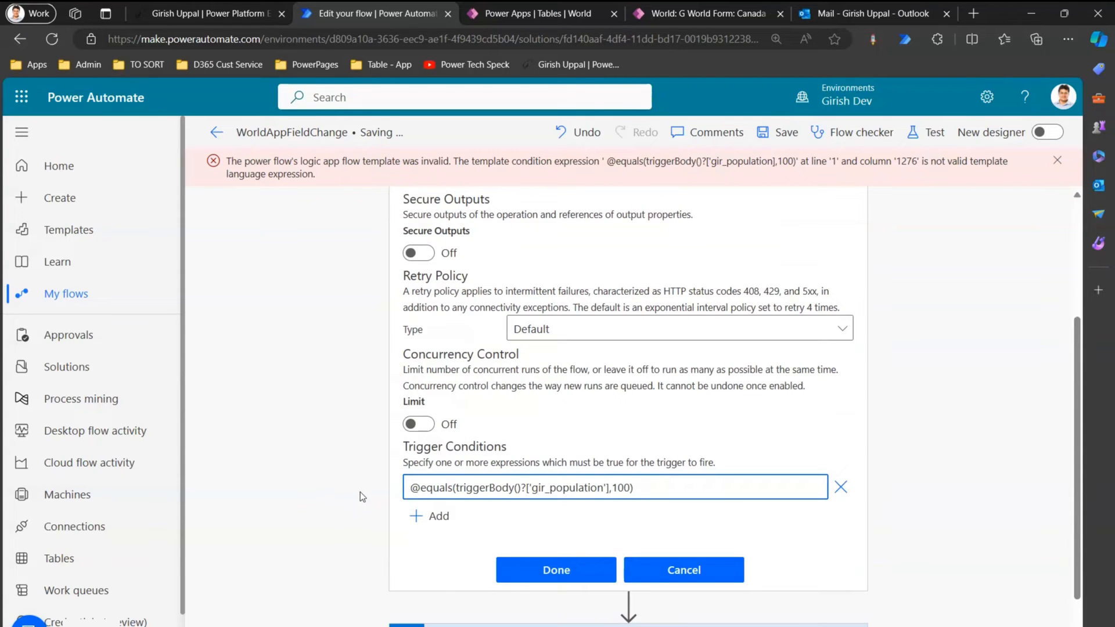
left_click(554, 570)
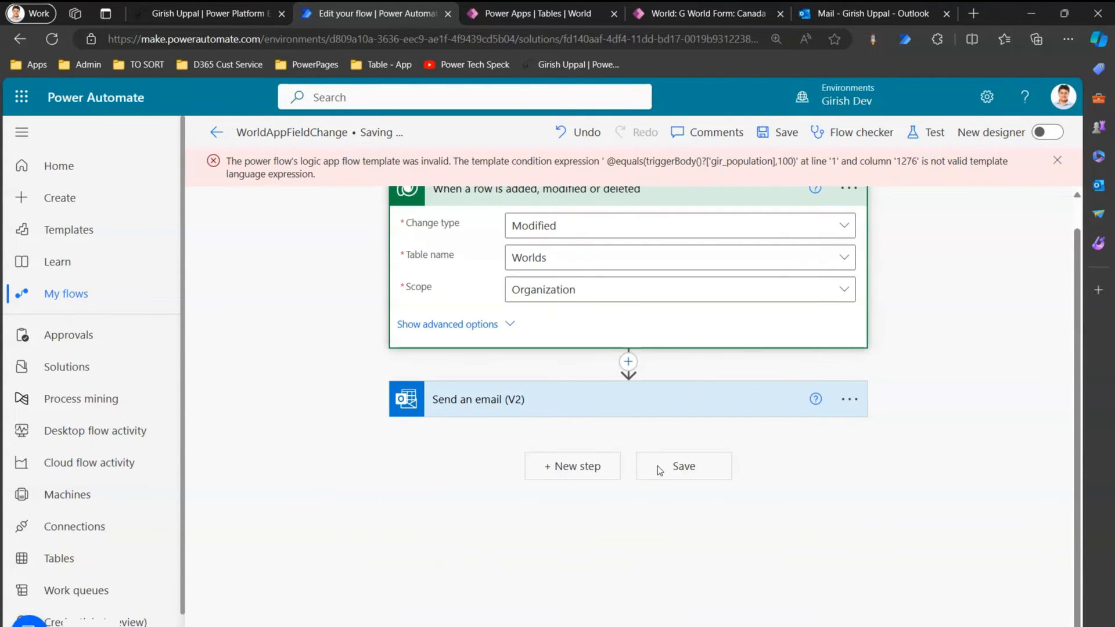
left_click(783, 132)
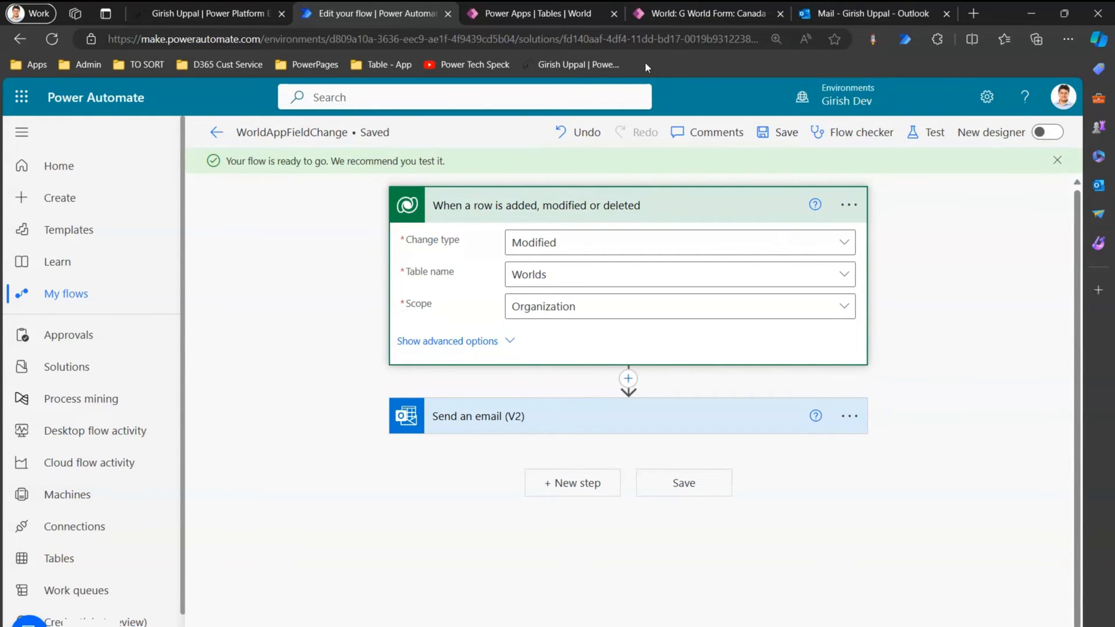
Set the Canada record's Population to 3435345 in World App, save it, and check the Outlook inbox for the flow's email
left_click(691, 13)
left_click_drag(374, 470, 291, 468)
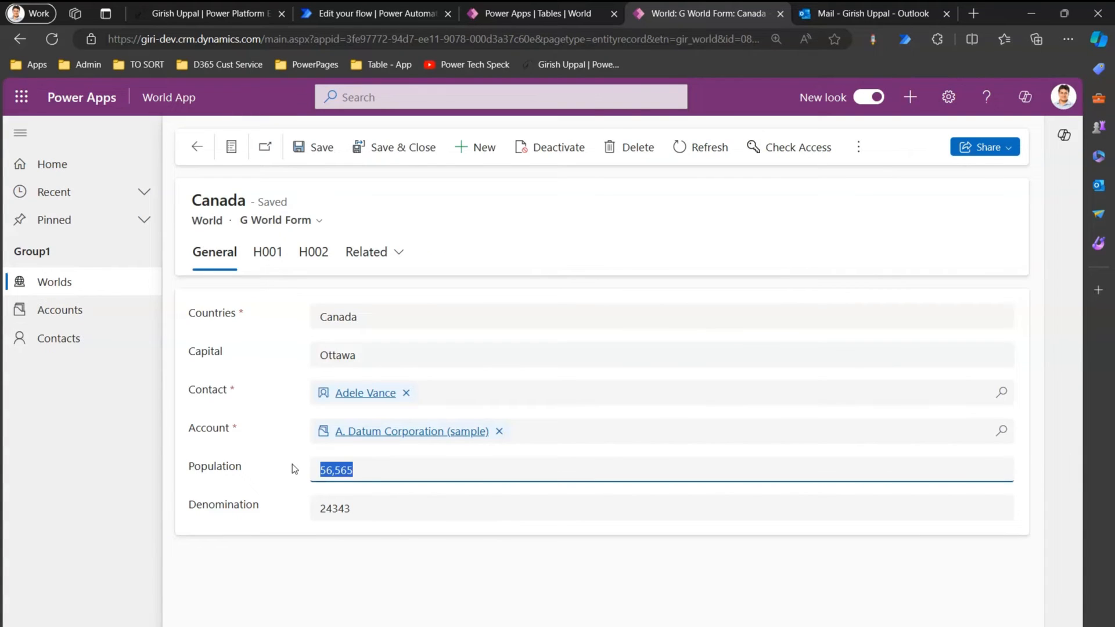
type("3435345")
left_click(319, 152)
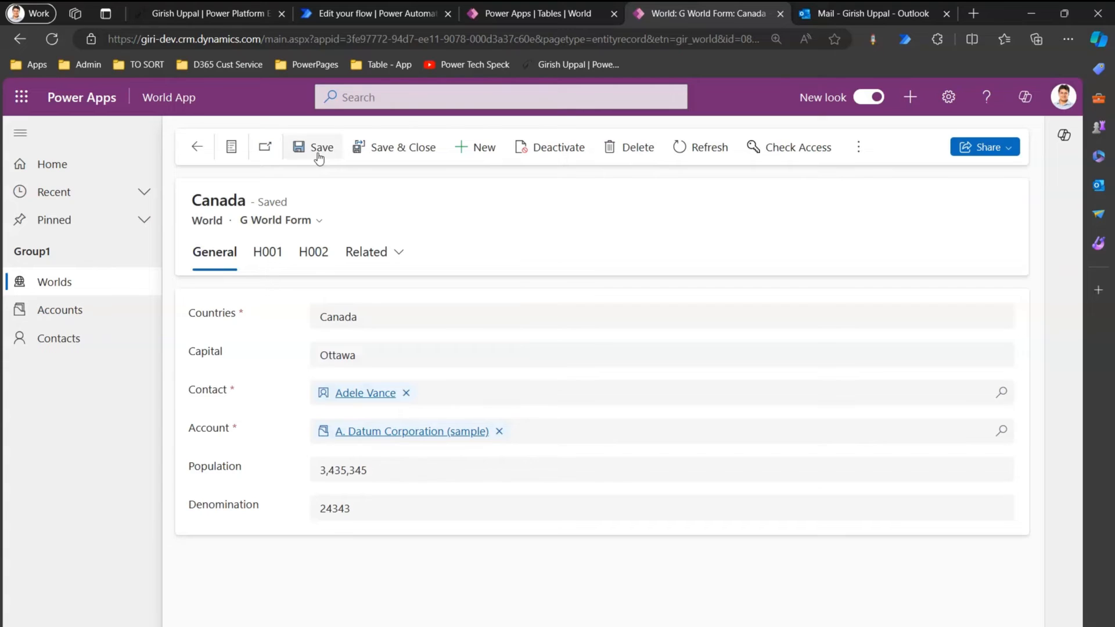
left_click(883, 13)
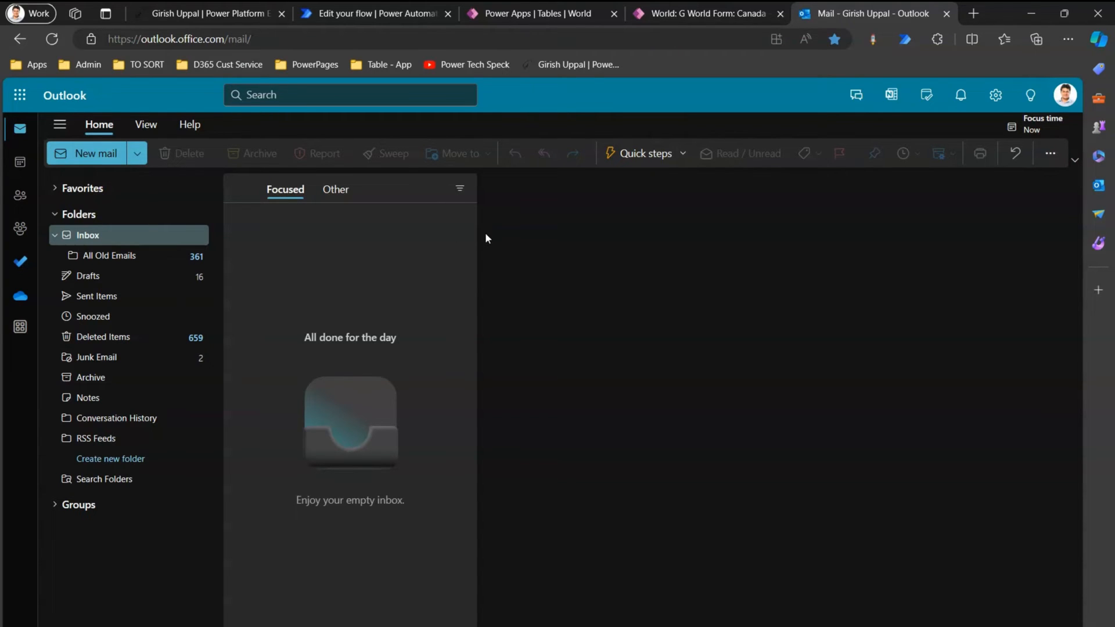
left_click(665, 15)
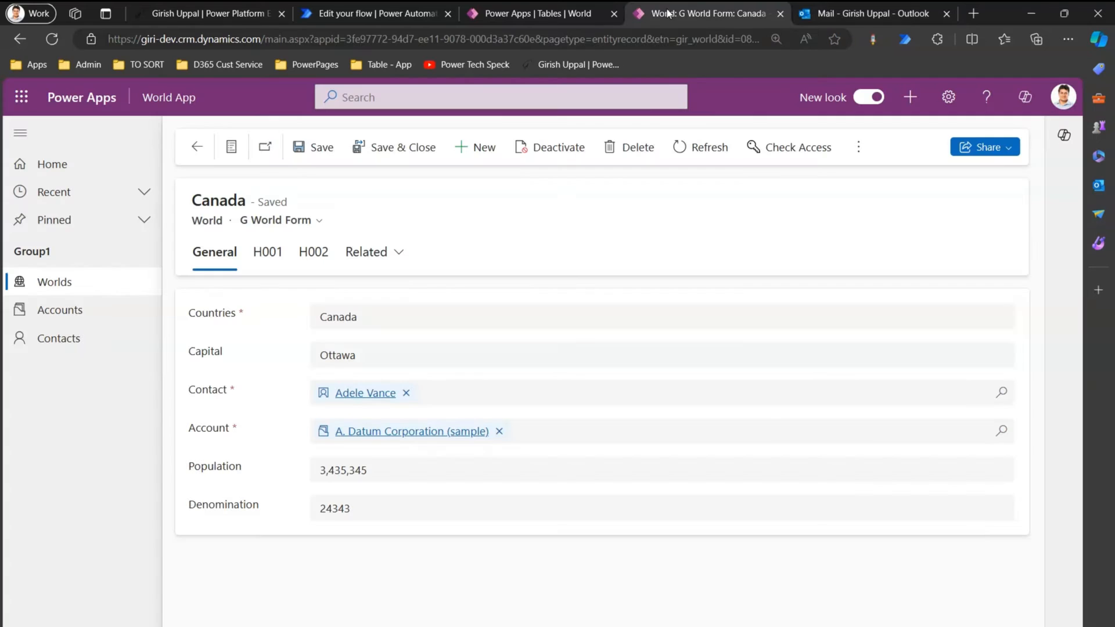
Set the Canada record's Population to 100, save it, and open the flow's notification email in the Outlook inbox
left_click(385, 471)
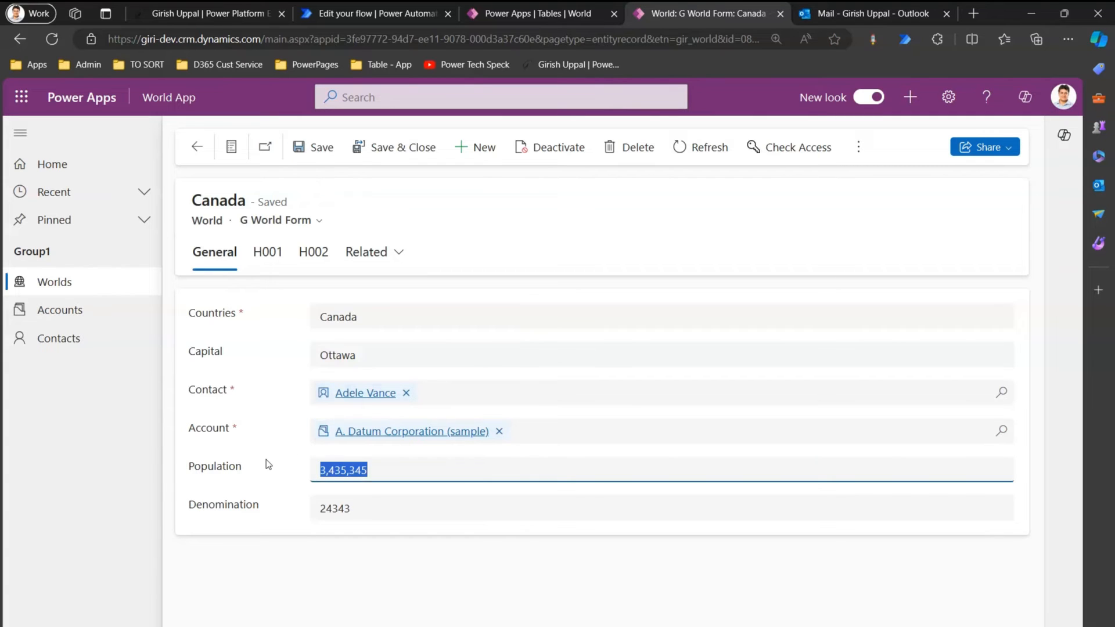
type("100")
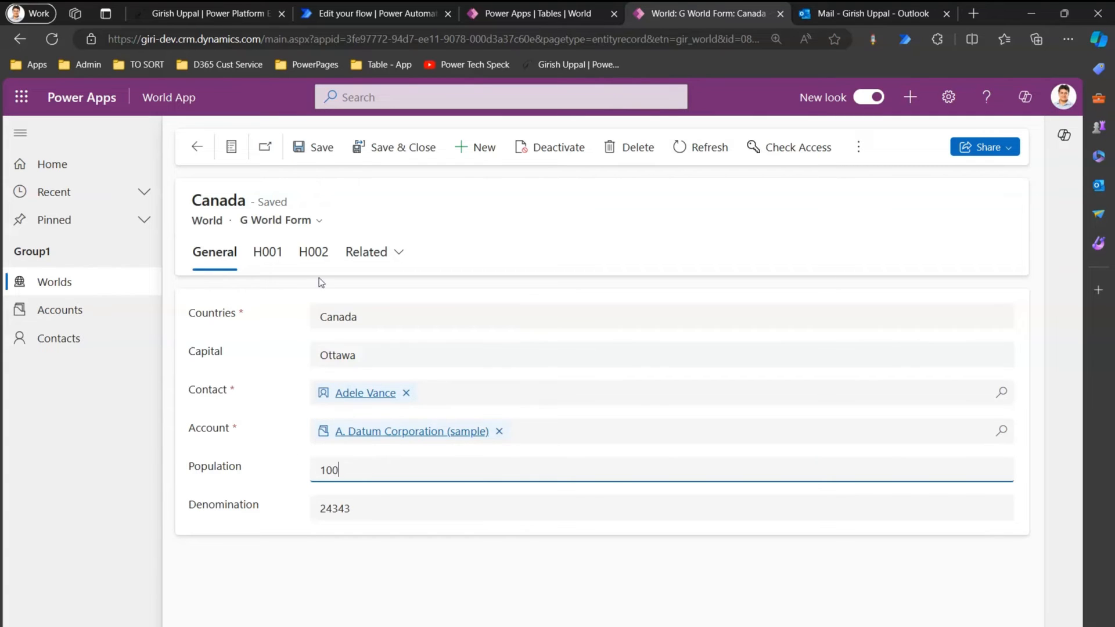
left_click(305, 146)
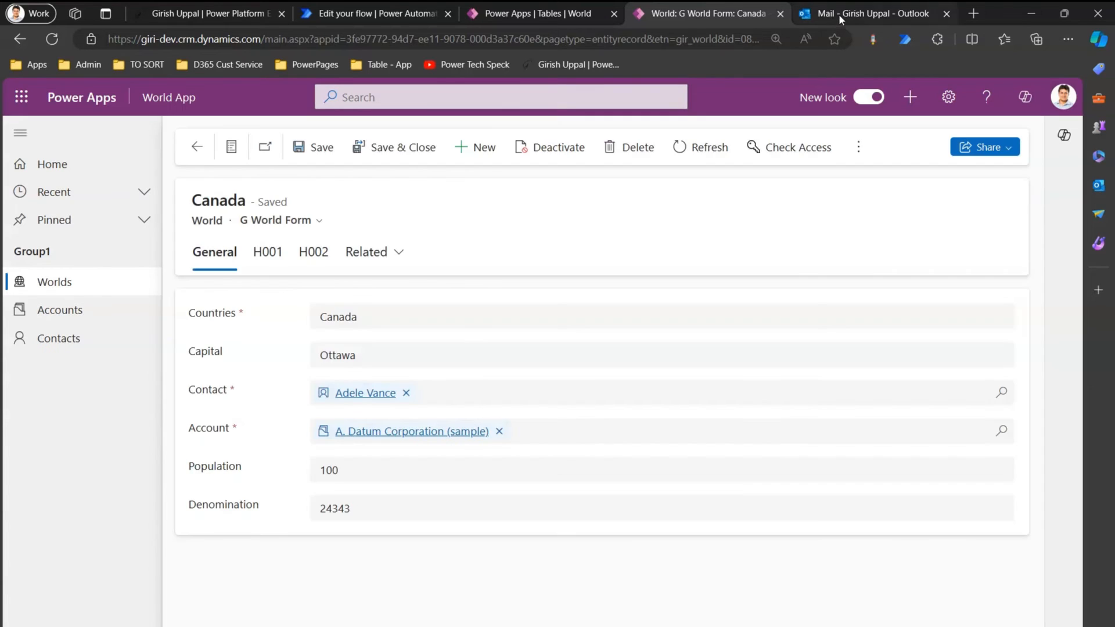
left_click(836, 14)
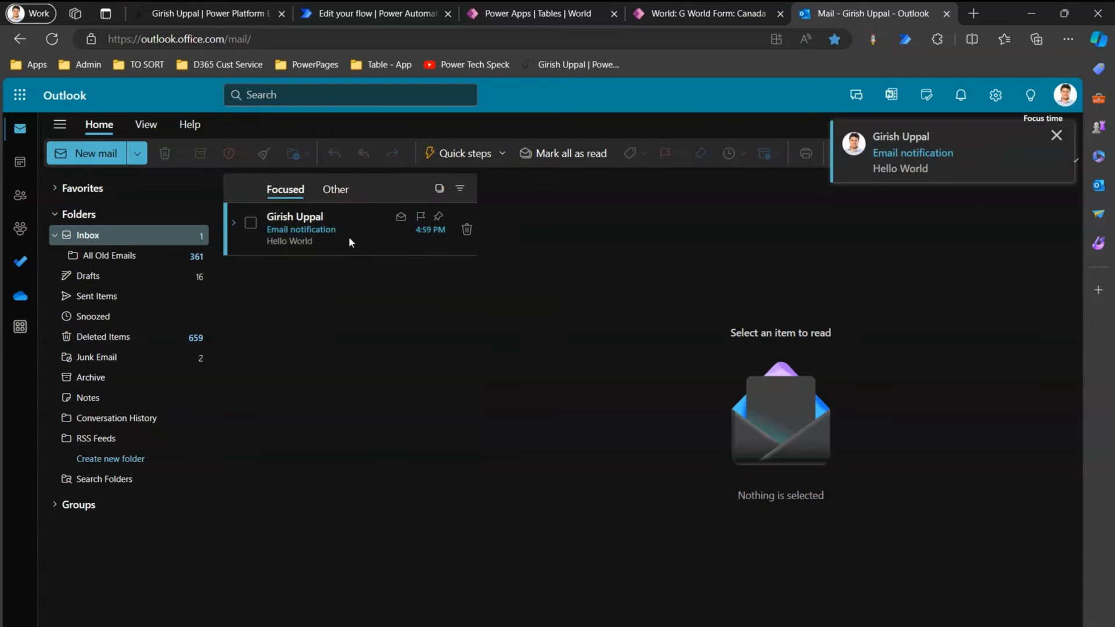
left_click(349, 239)
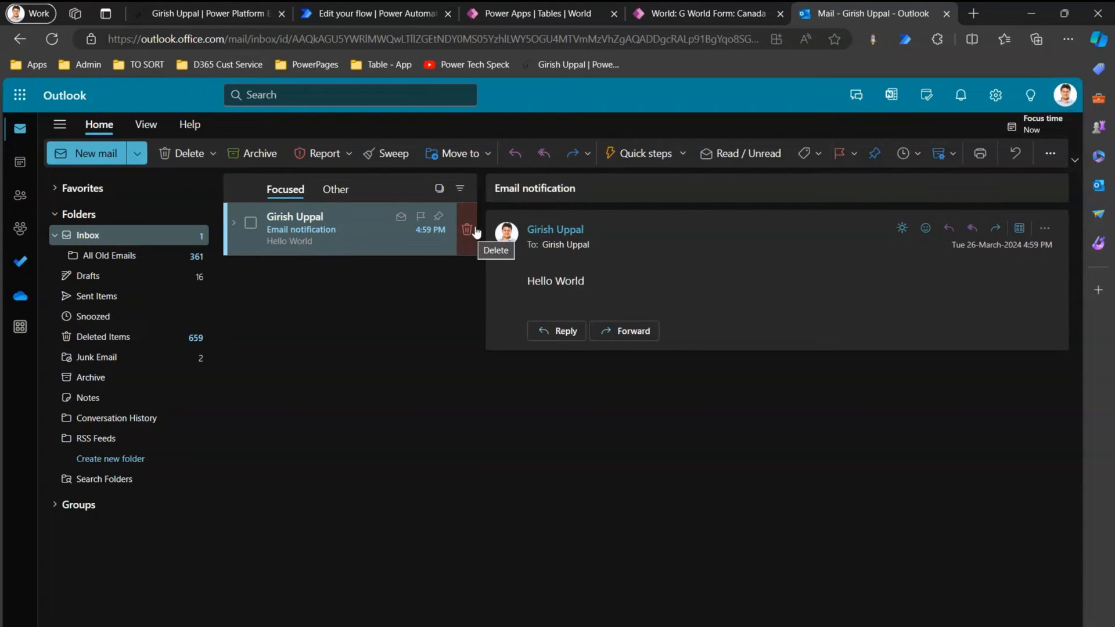
Switch to the flow in Power Automate, add an empty second trigger condition in the trigger's settings, and copy the gir_population expression
left_click(674, 12)
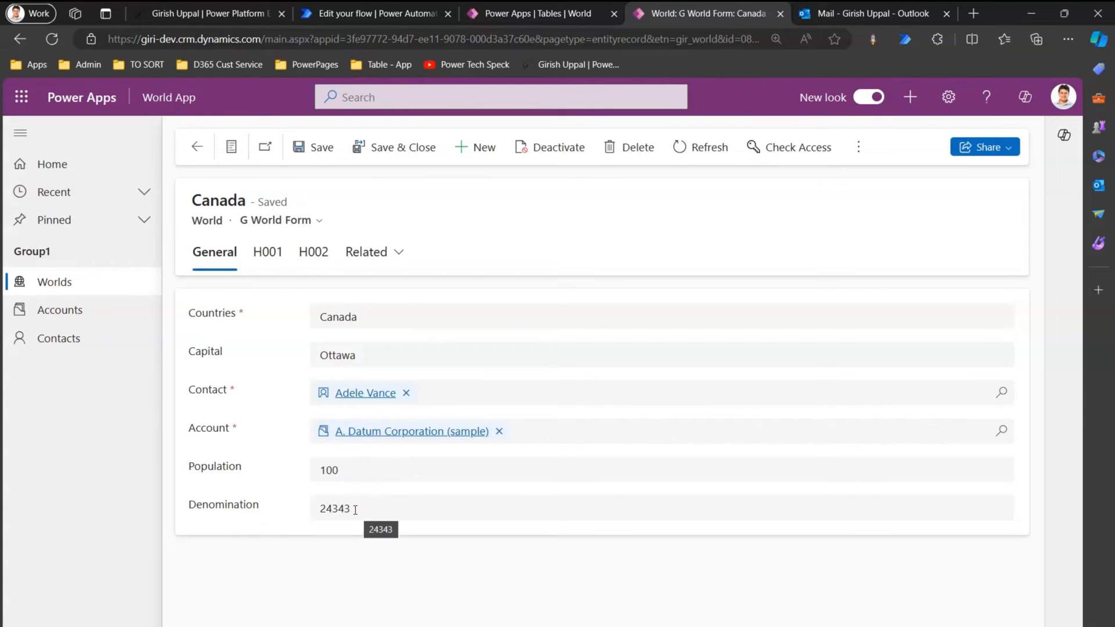
left_click_drag(355, 510, 317, 512)
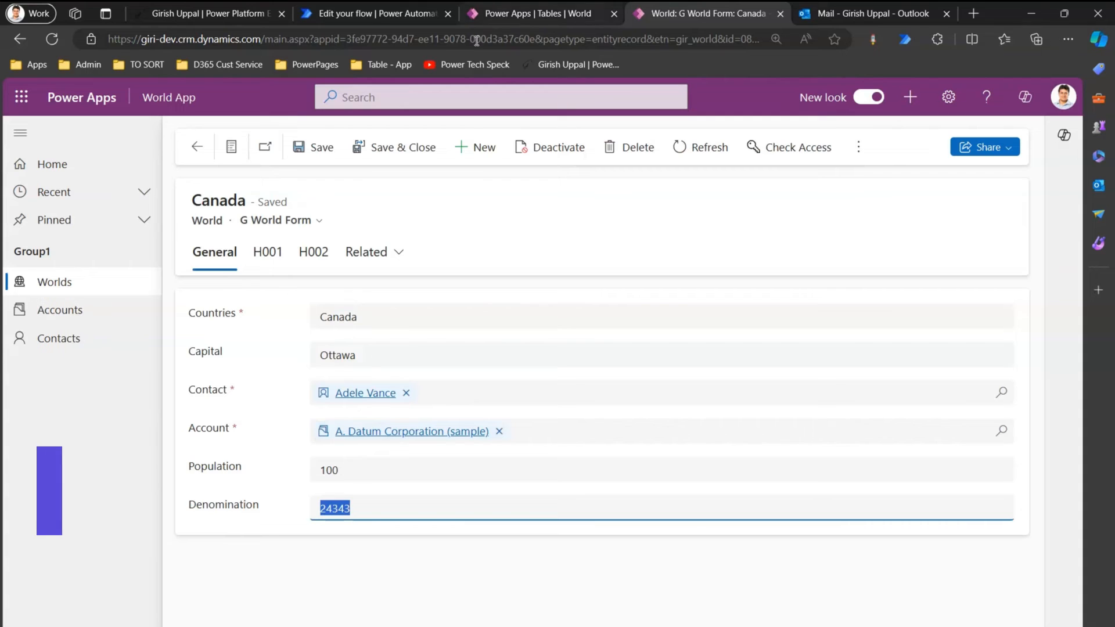
left_click(368, 11)
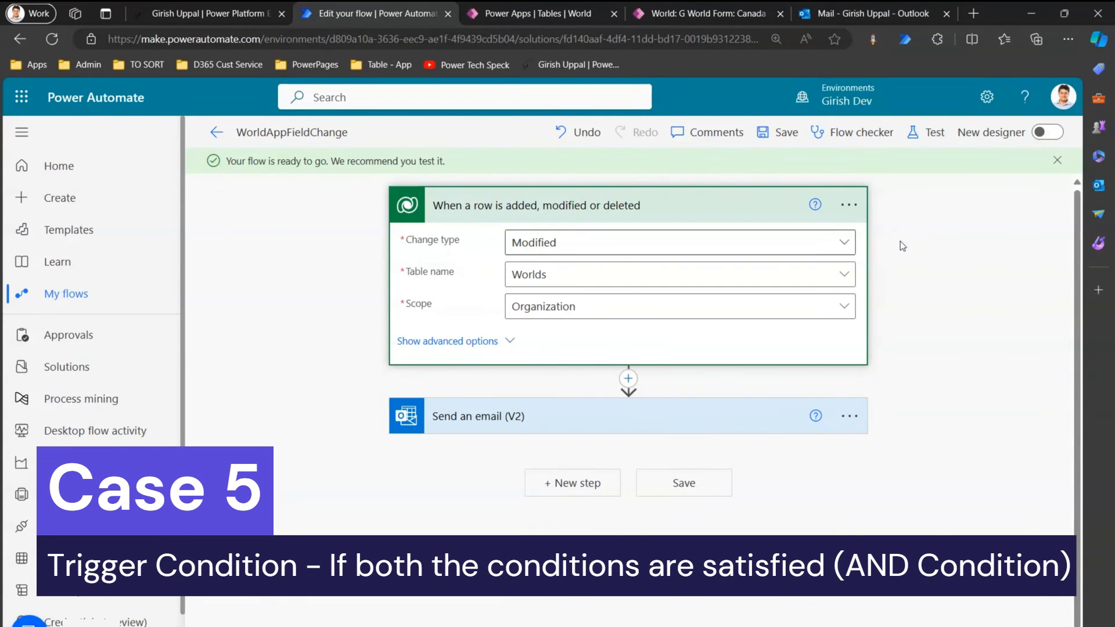
left_click(849, 205)
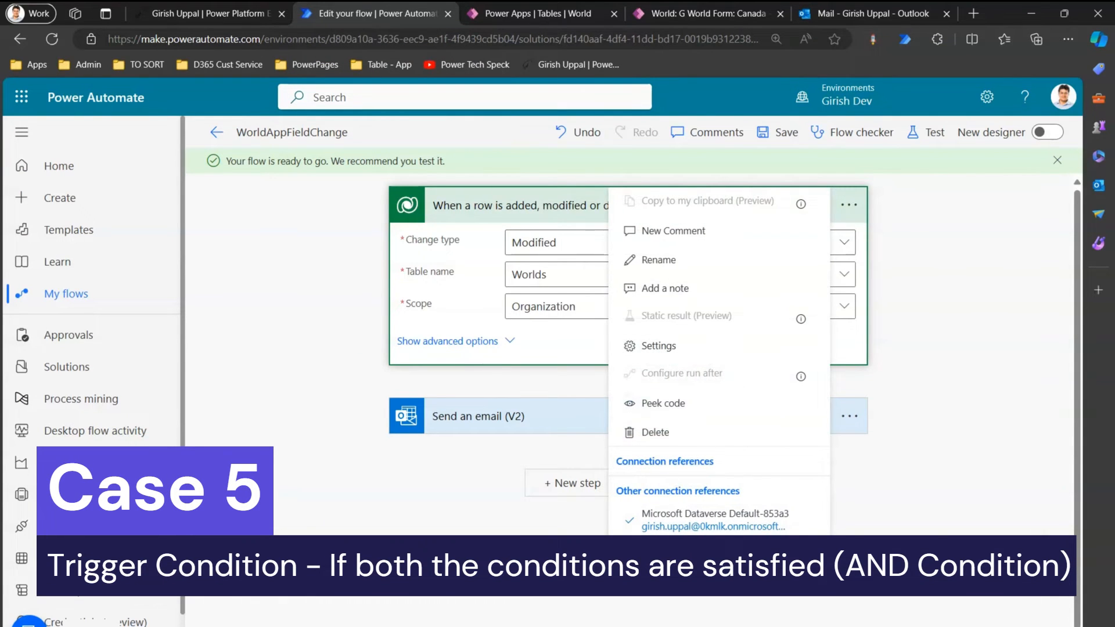
left_click(755, 353)
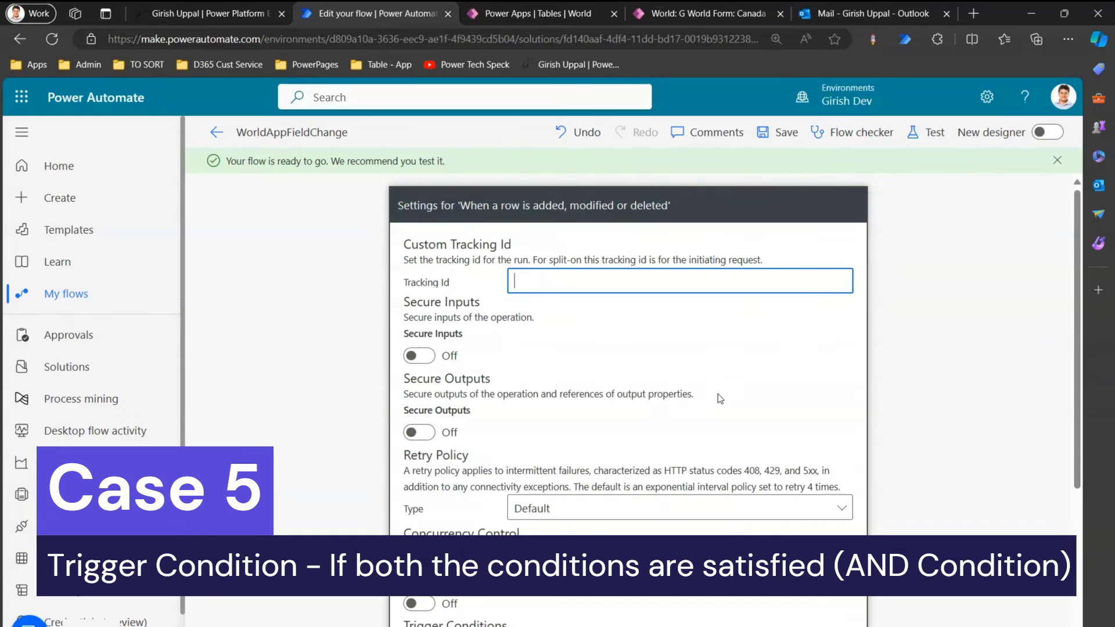
left_click_drag(1076, 382, 1093, 544)
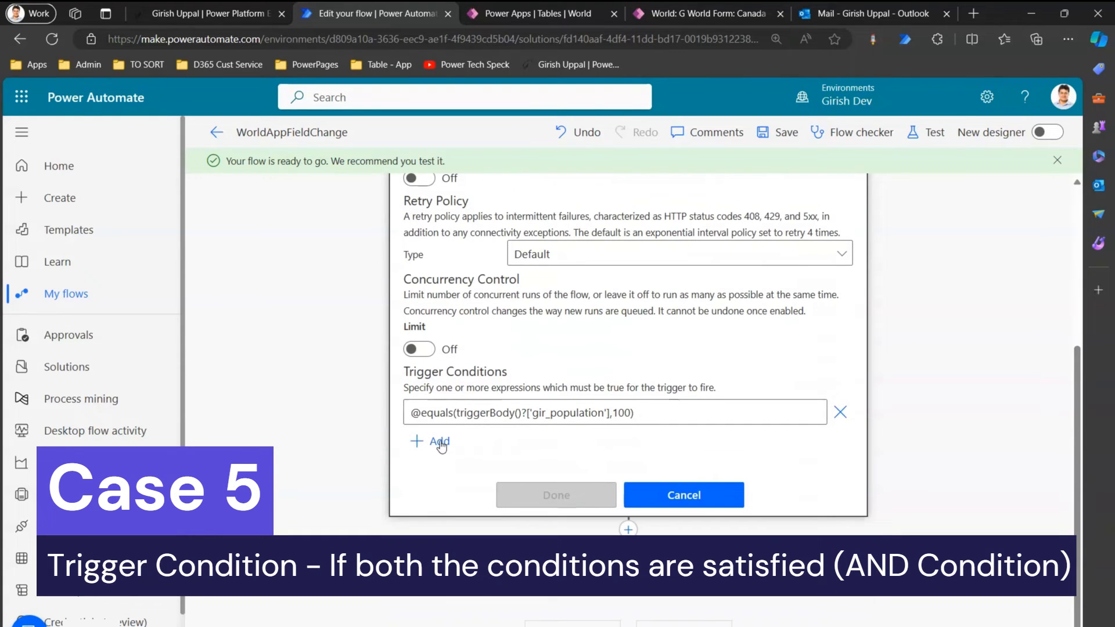
left_click(441, 442)
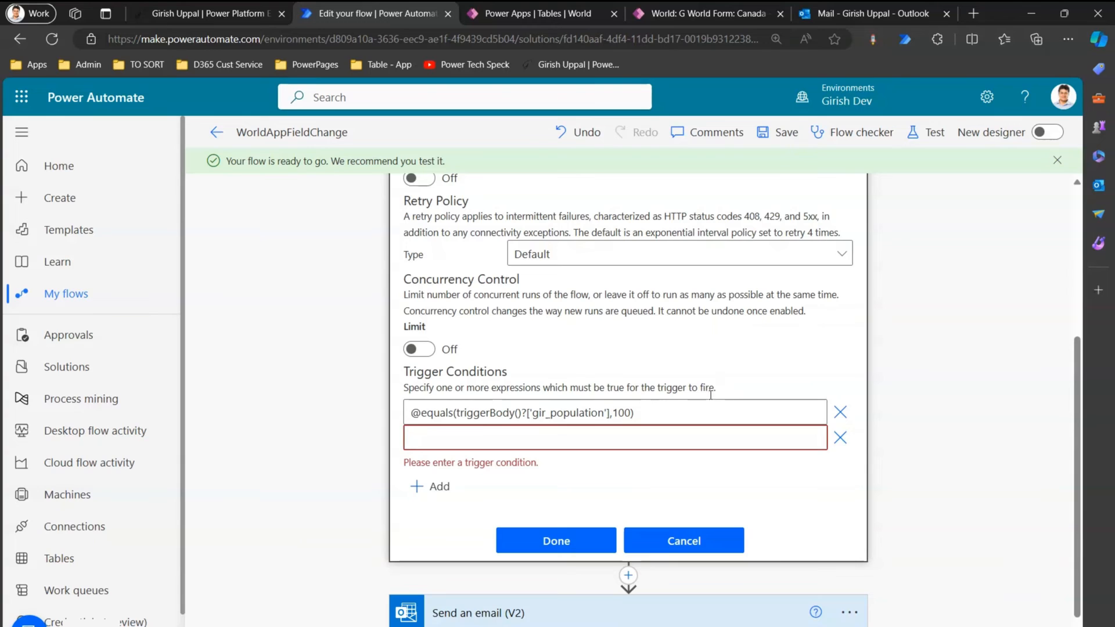
left_click_drag(649, 414, 396, 410)
key("ctrl+c")
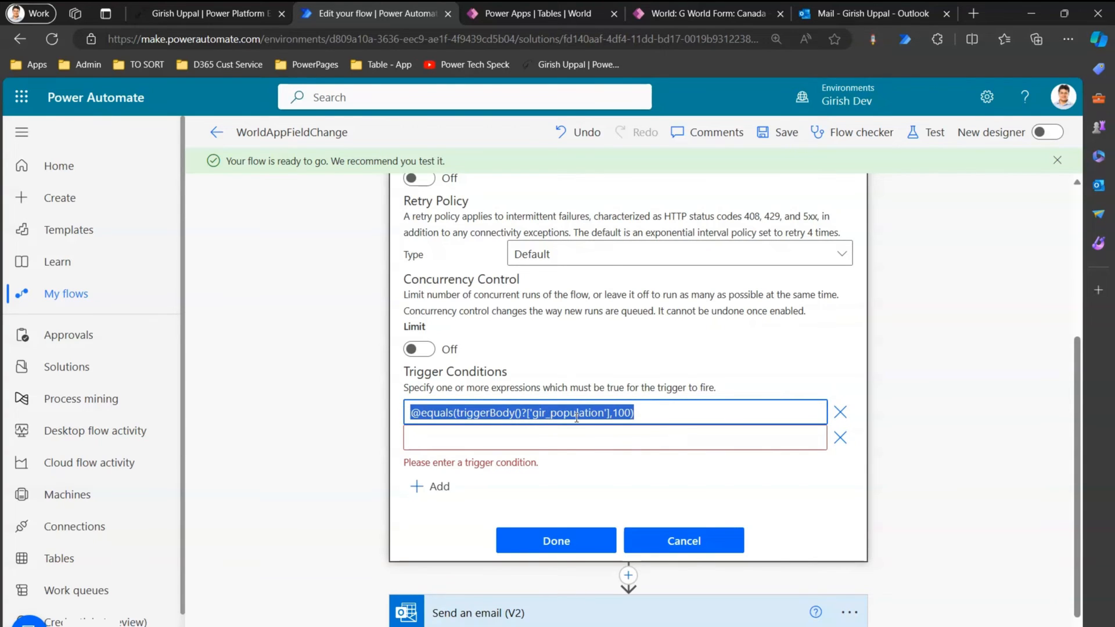
left_click(549, 11)
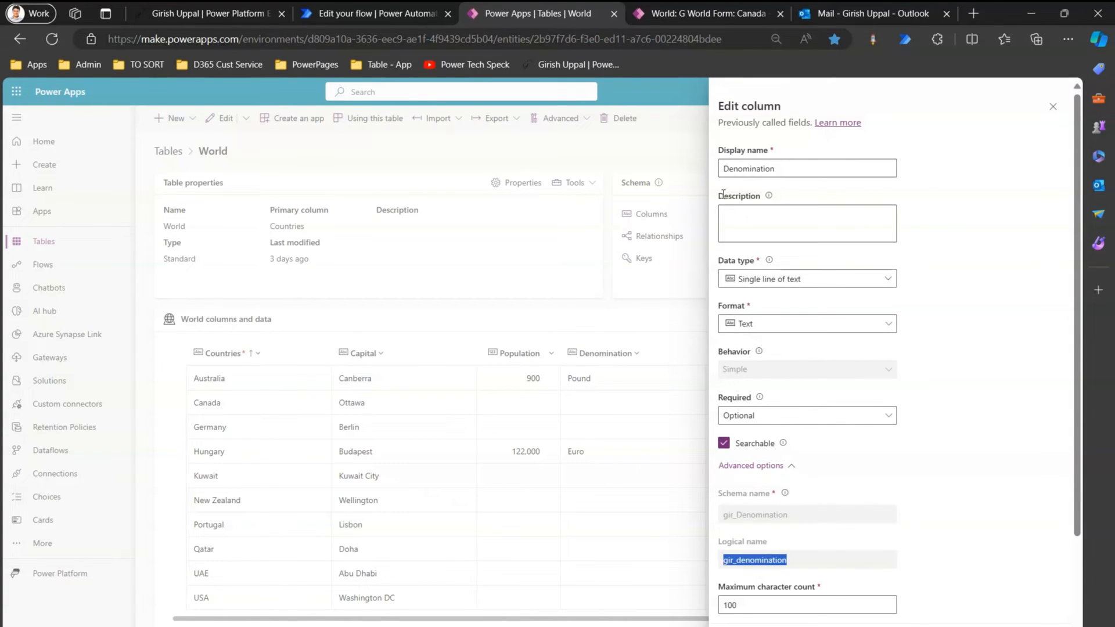
left_click(720, 13)
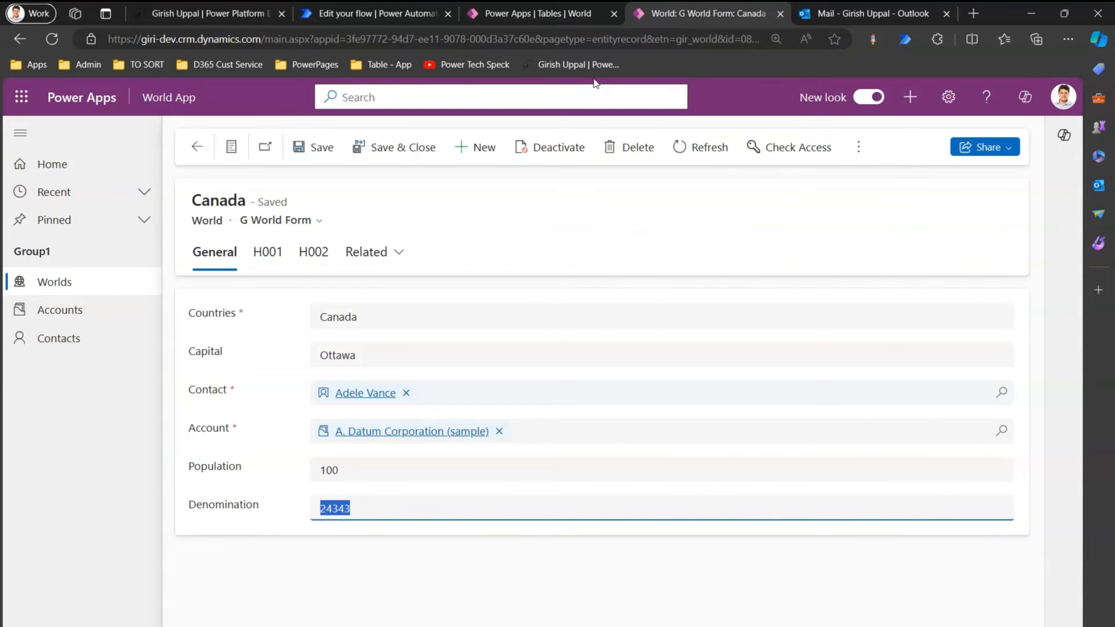
left_click(669, 626)
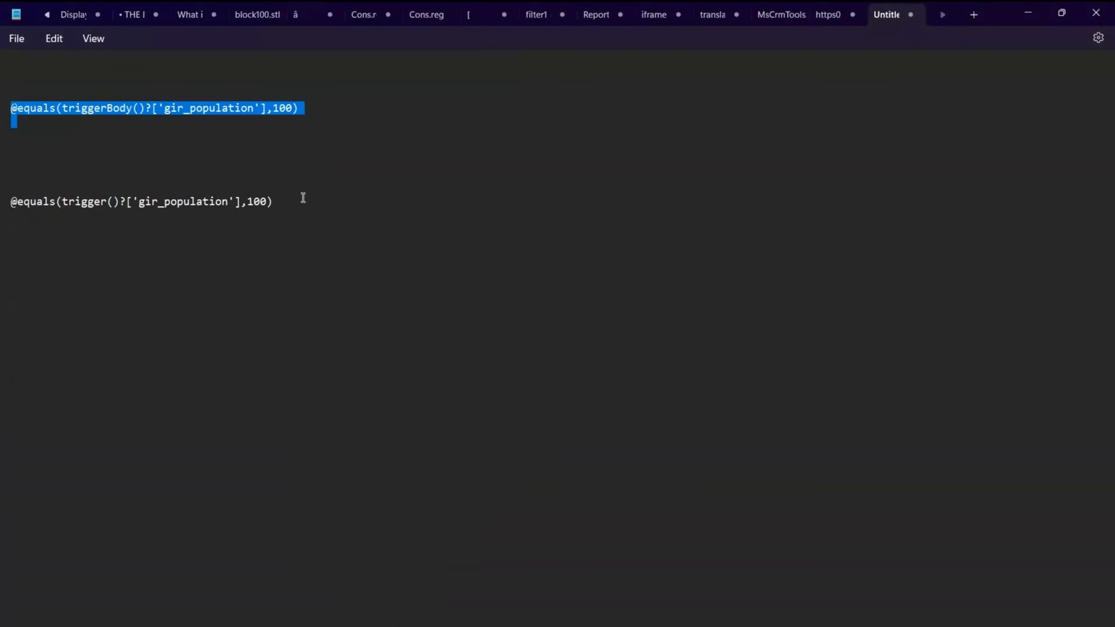
left_click(268, 146)
left_click_drag(51, 139, 13, 101)
key("ctrl+v")
key("ctrl+v")
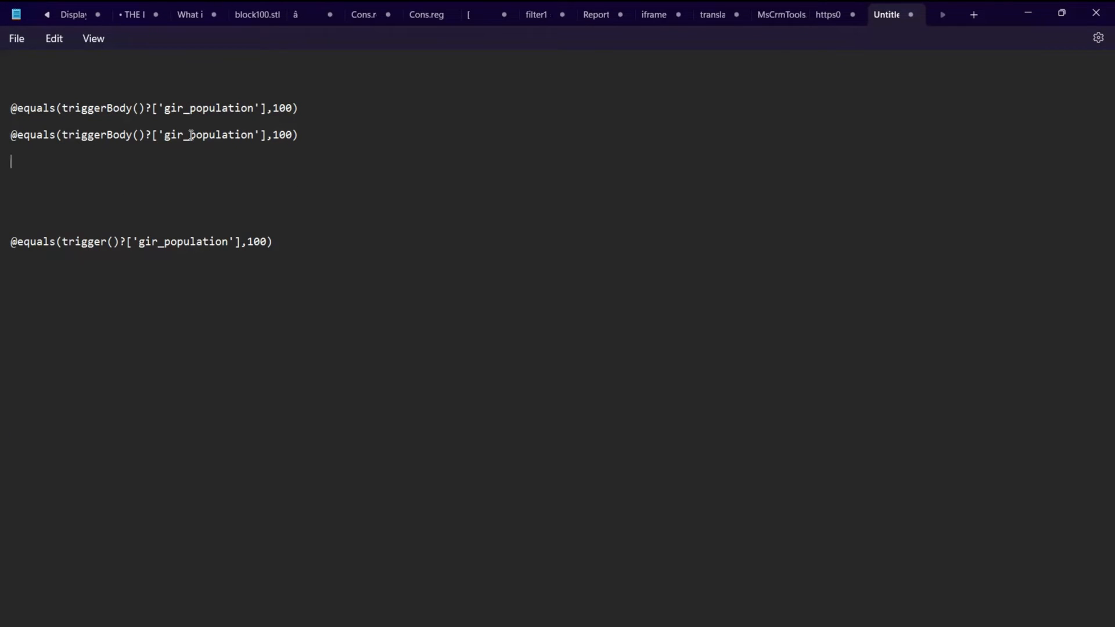
left_click_drag(189, 135, 243, 141)
type("denomination")
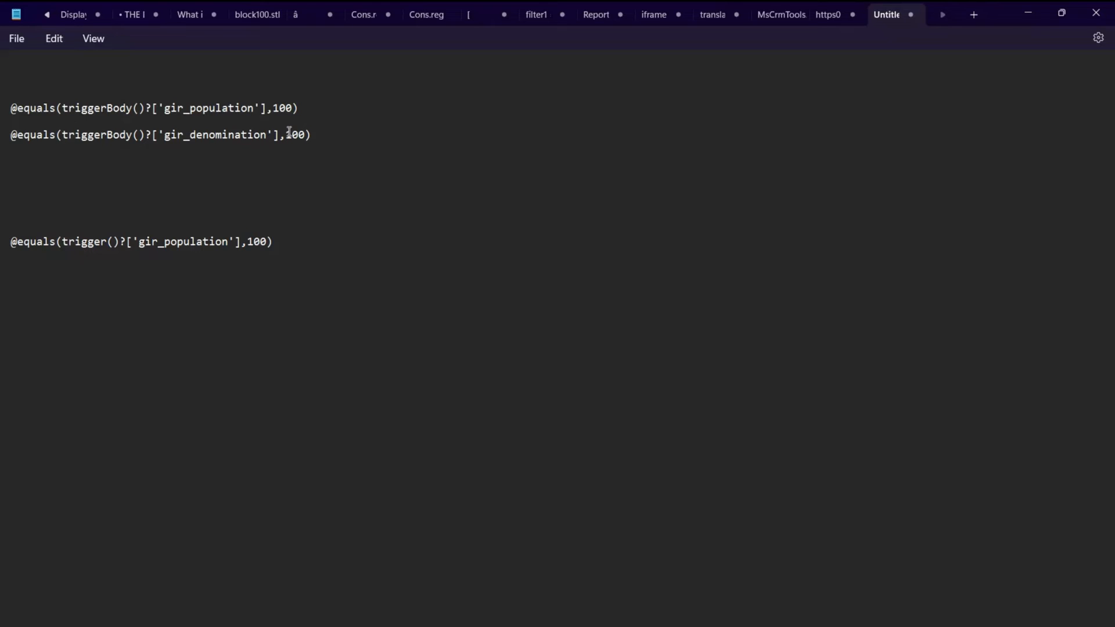
left_click_drag(287, 135, 305, 137)
left_click_drag(8, 146, 2, 139)
key("ctrl+c")
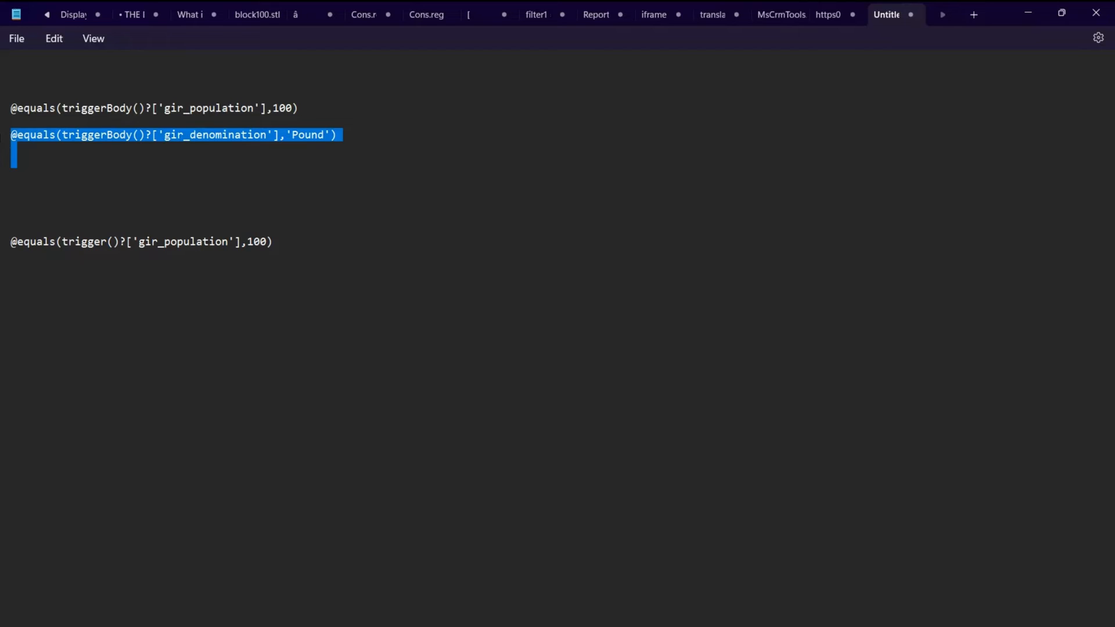
left_click(1032, 11)
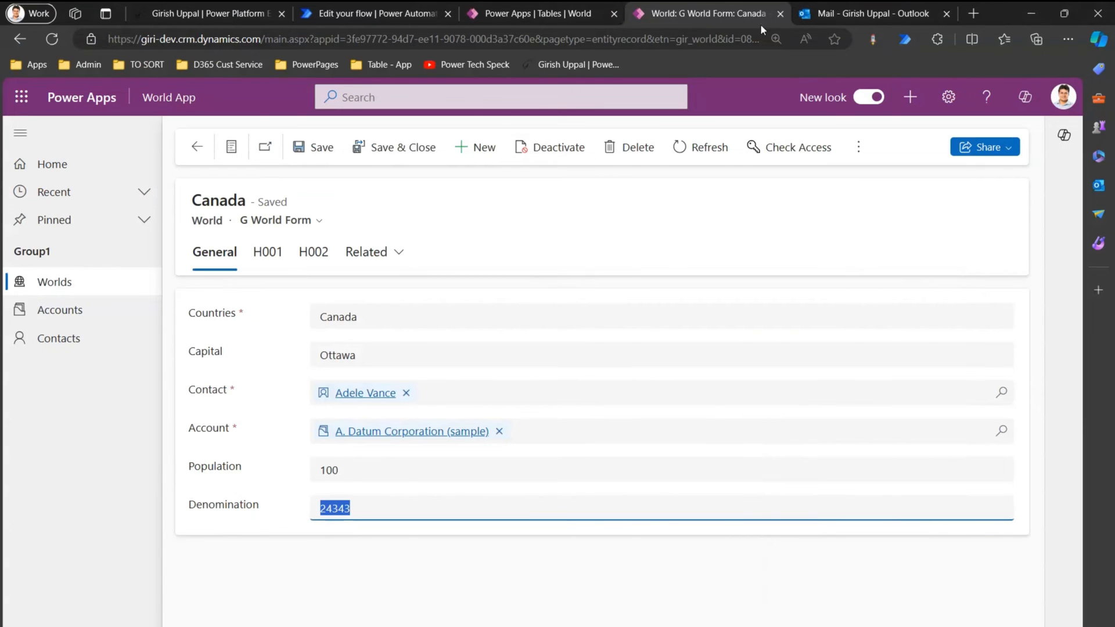
left_click(372, 13)
left_click(583, 440)
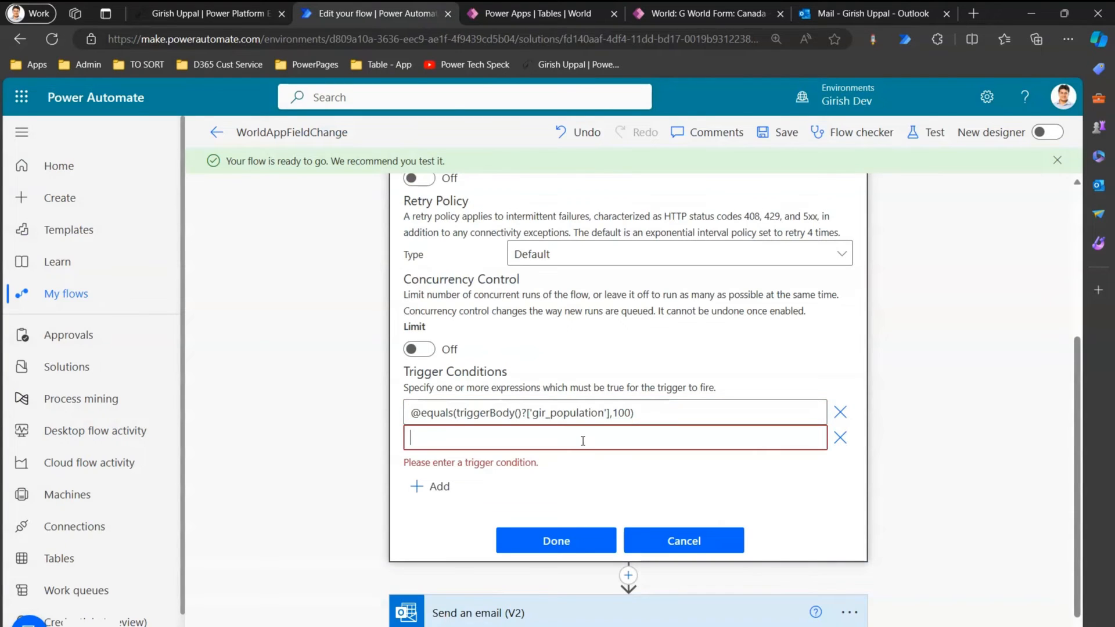
key("ctrl+v")
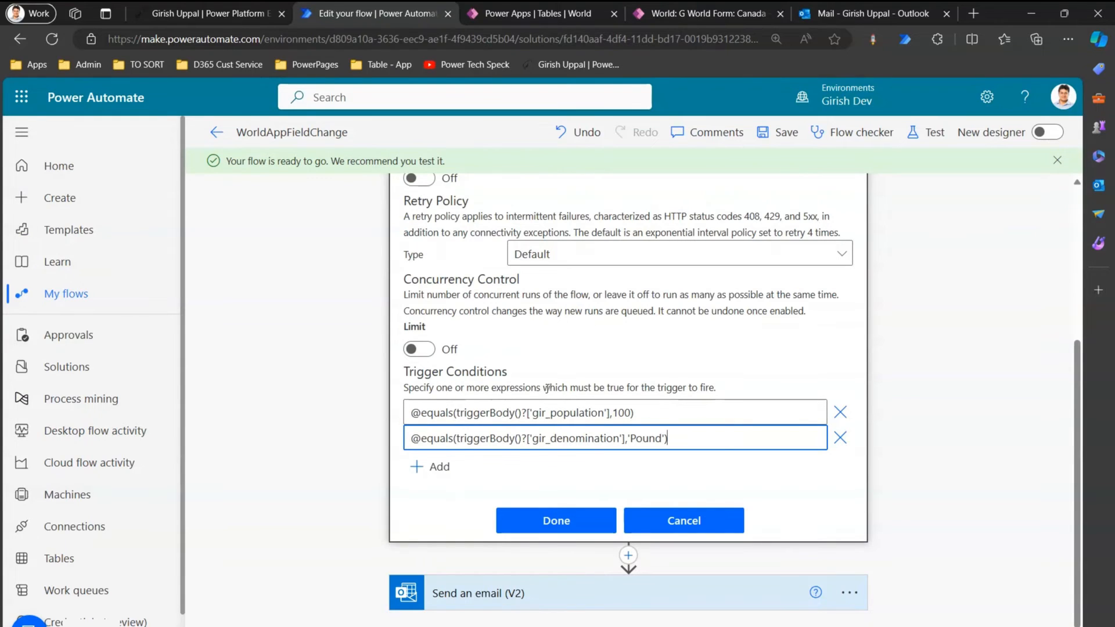
left_click_drag(550, 388, 627, 388)
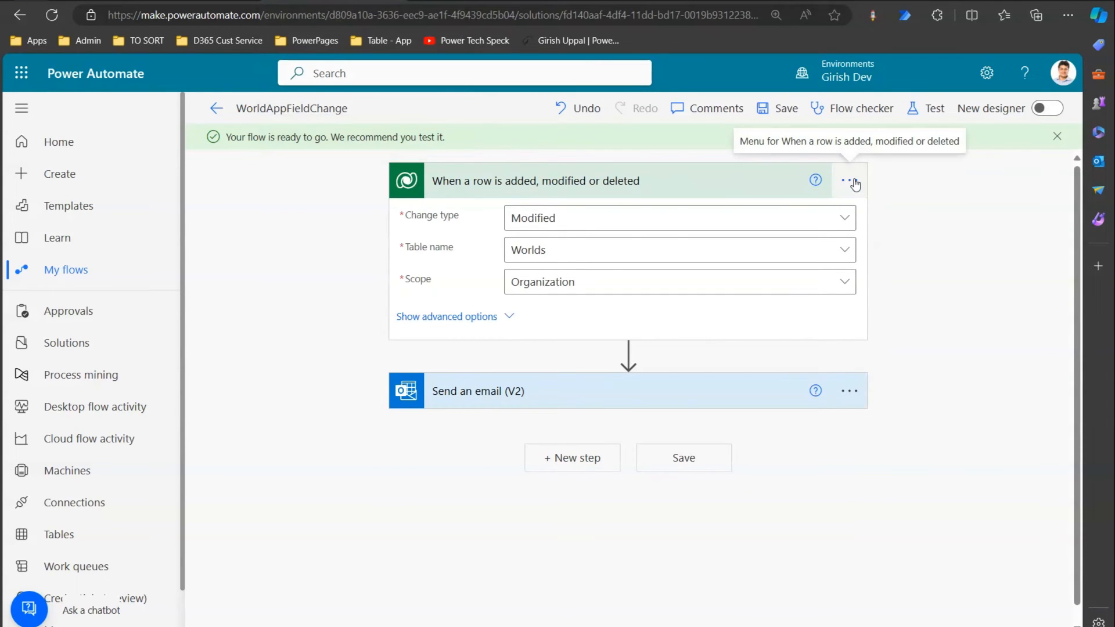
Reopen the trigger's settings, review the population and denomination trigger conditions, and close them without changes
left_click(849, 181)
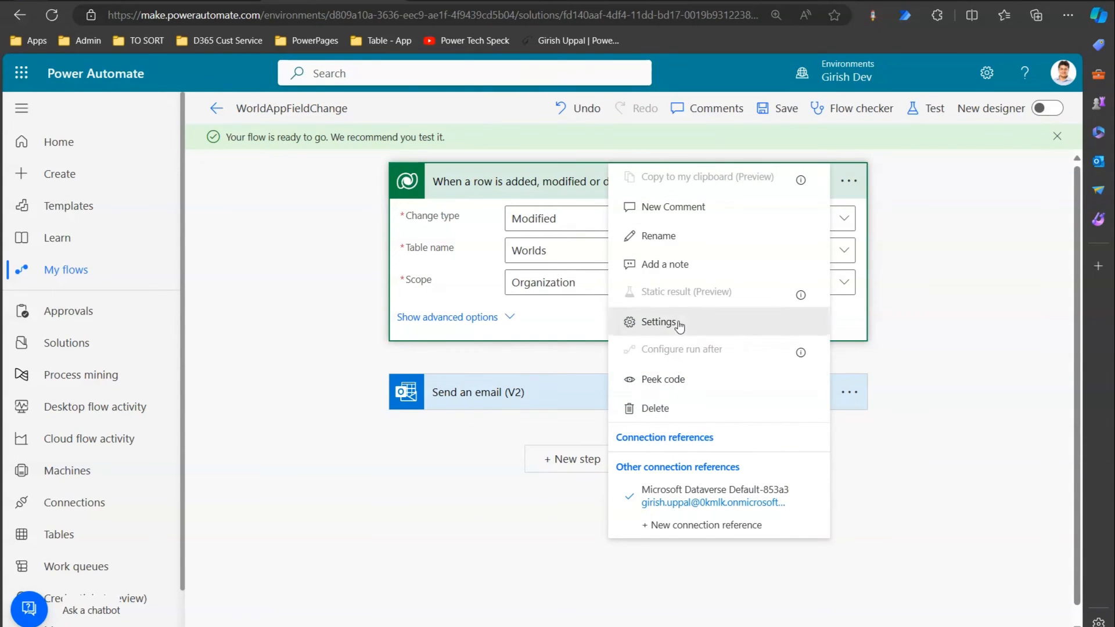
left_click(658, 322)
scroll(735, 313, "down", 6)
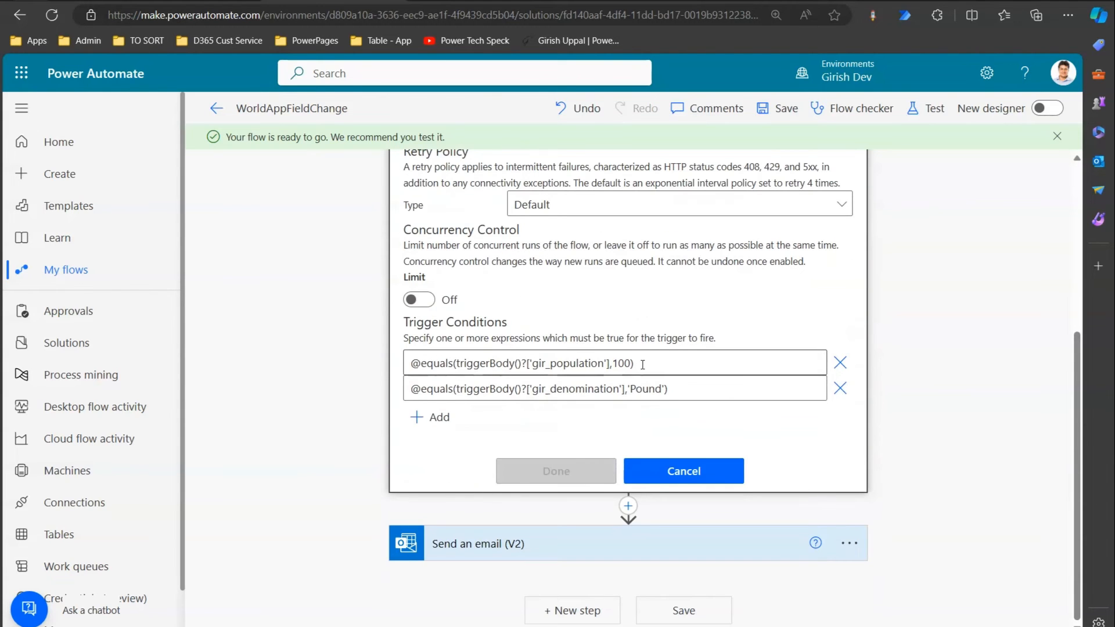
left_click_drag(643, 364, 410, 364)
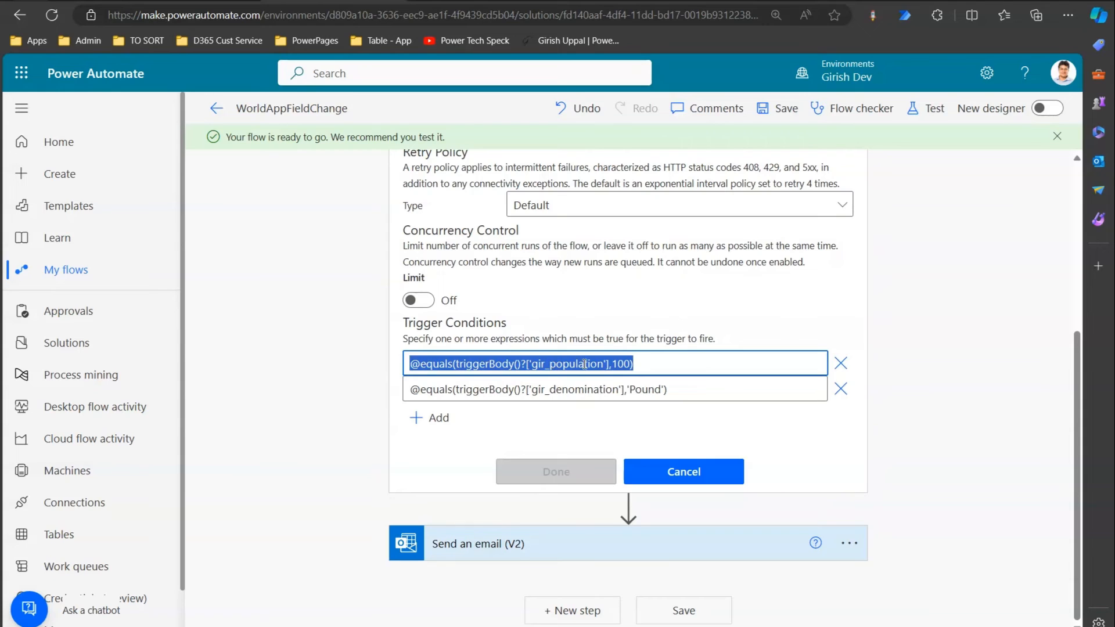
left_click_drag(669, 389, 399, 406)
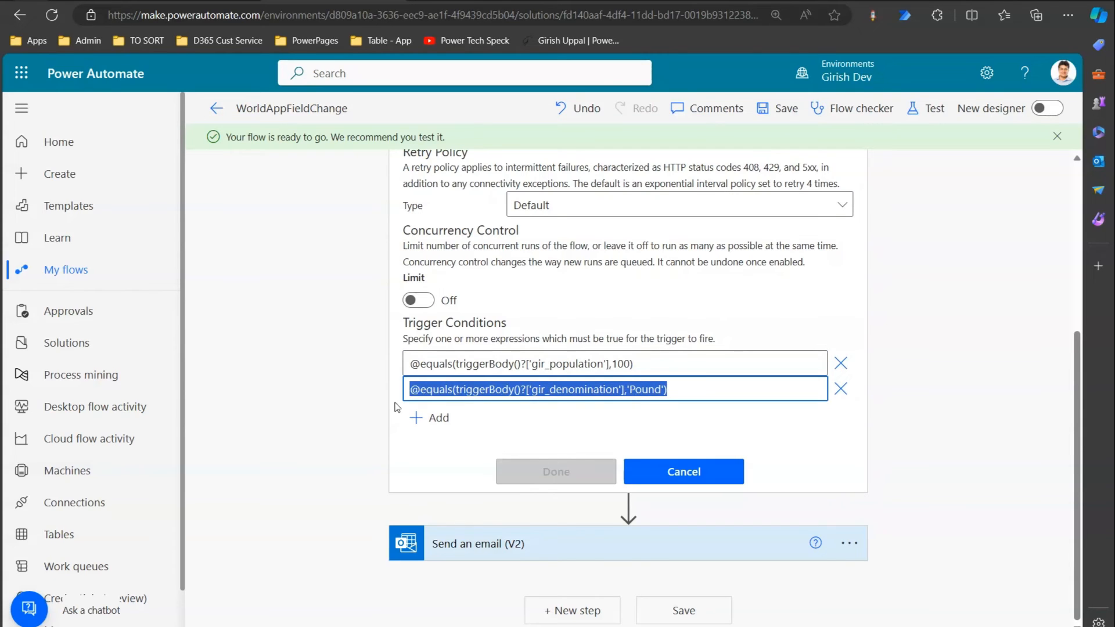
left_click(664, 364)
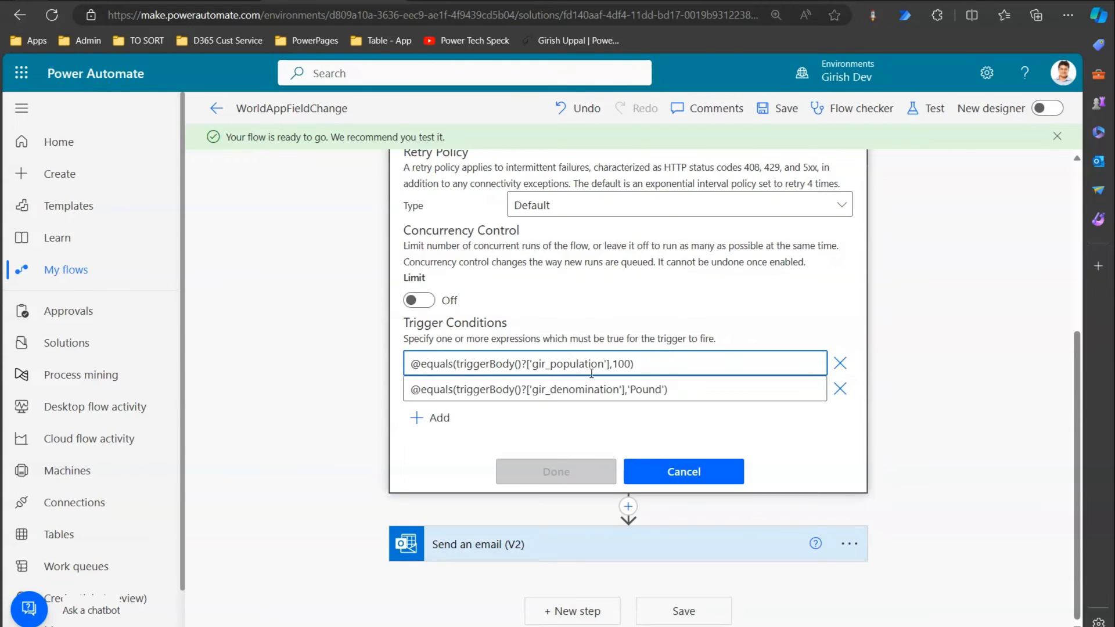
left_click(678, 477)
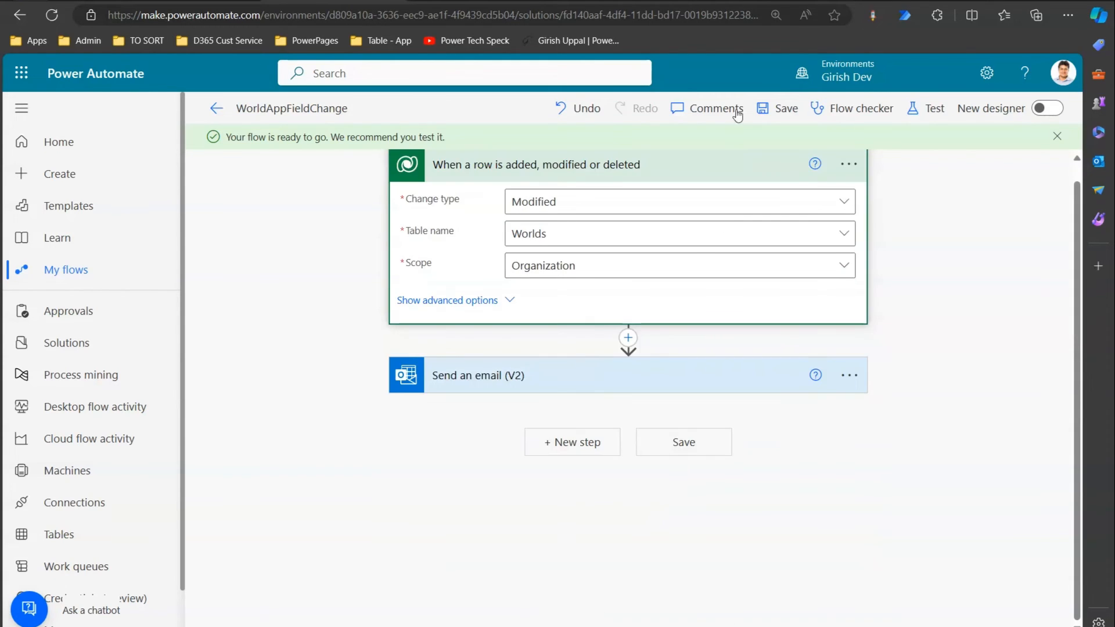
In World App, set the Canada record's Population to 454 and Denomination to Dollar, save it, and check the Outlook inbox
left_click(601, 1)
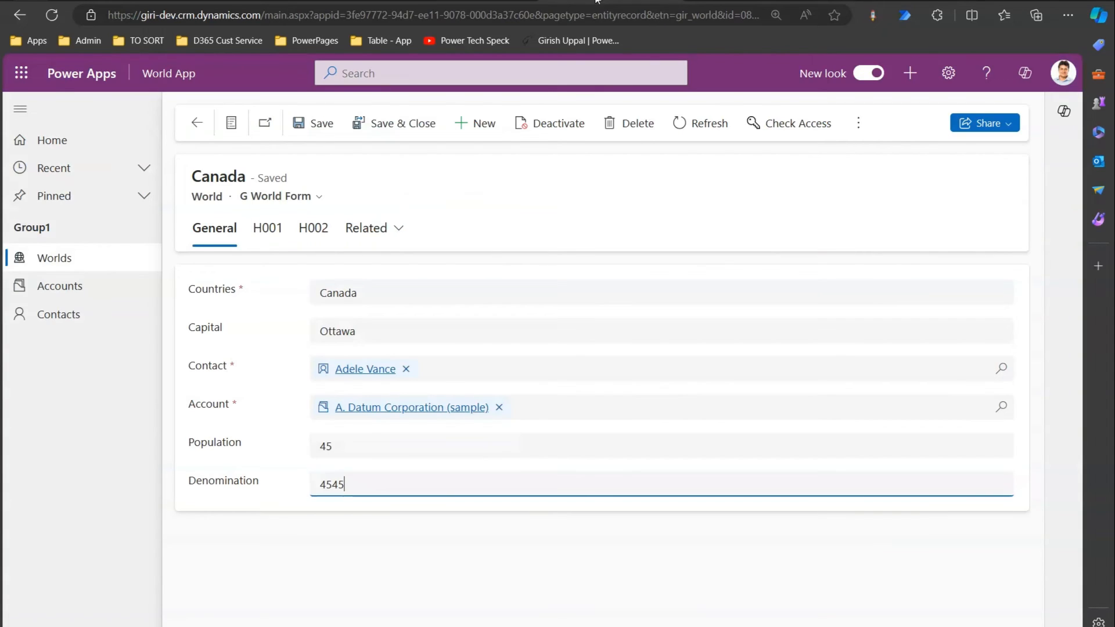
left_click(339, 445)
key("ctrl+f")
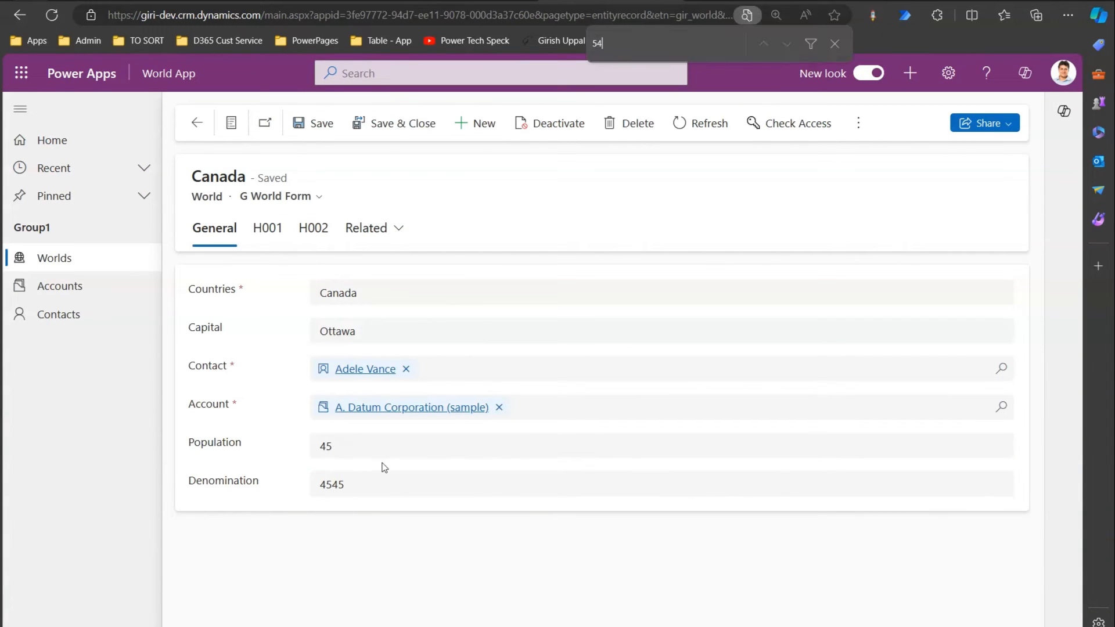
type("54")
left_click_drag(338, 450, 297, 484)
type("454Dollar")
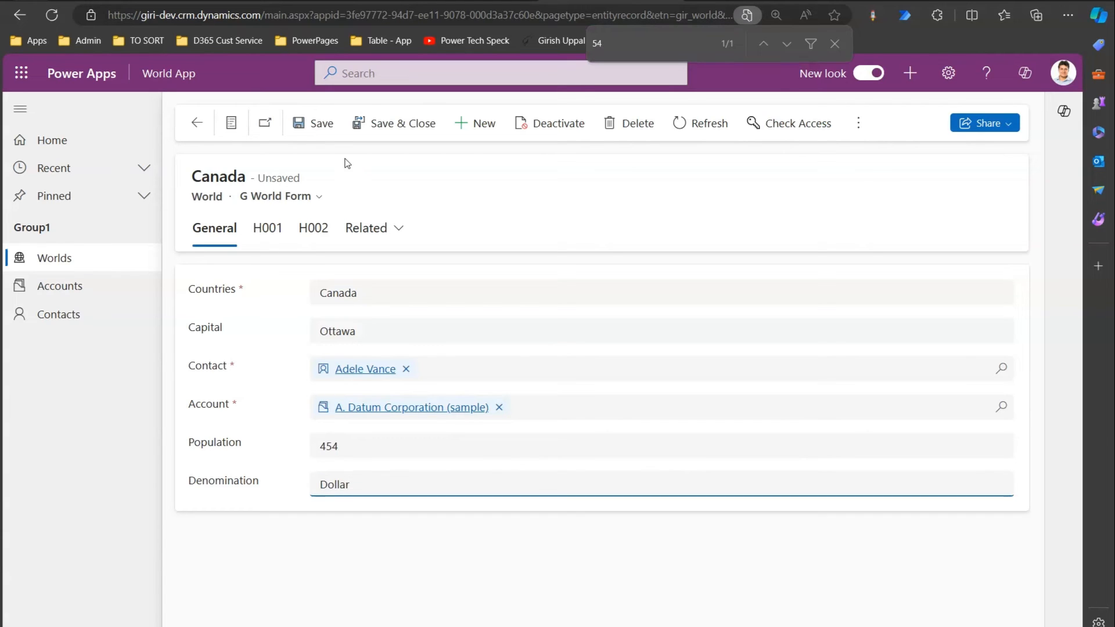
left_click(311, 122)
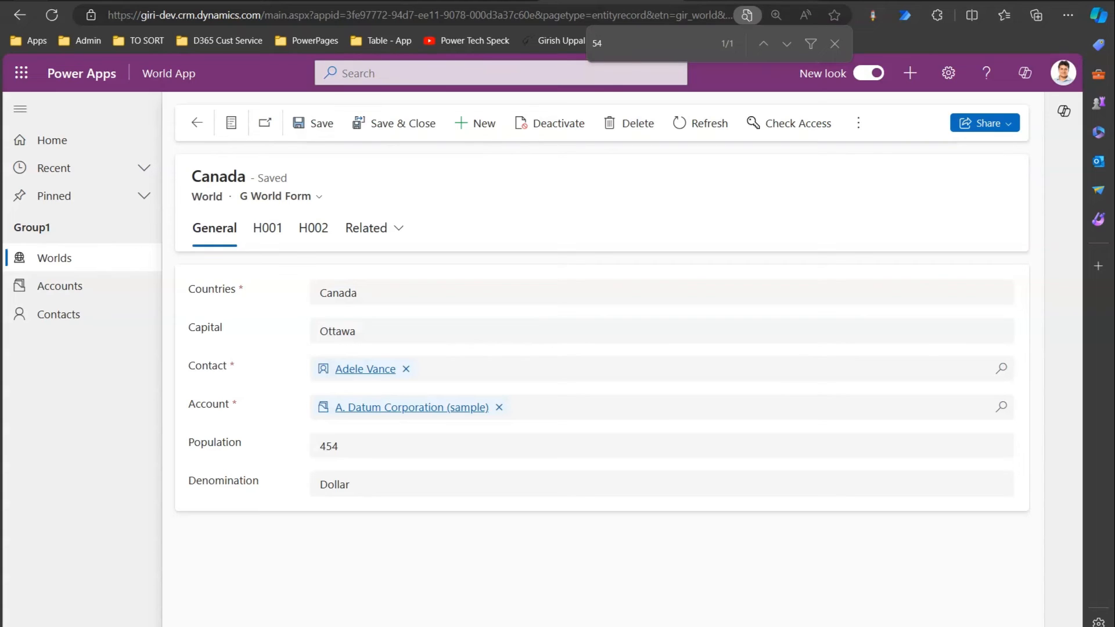
left_click(823, 43)
left_click(720, 0)
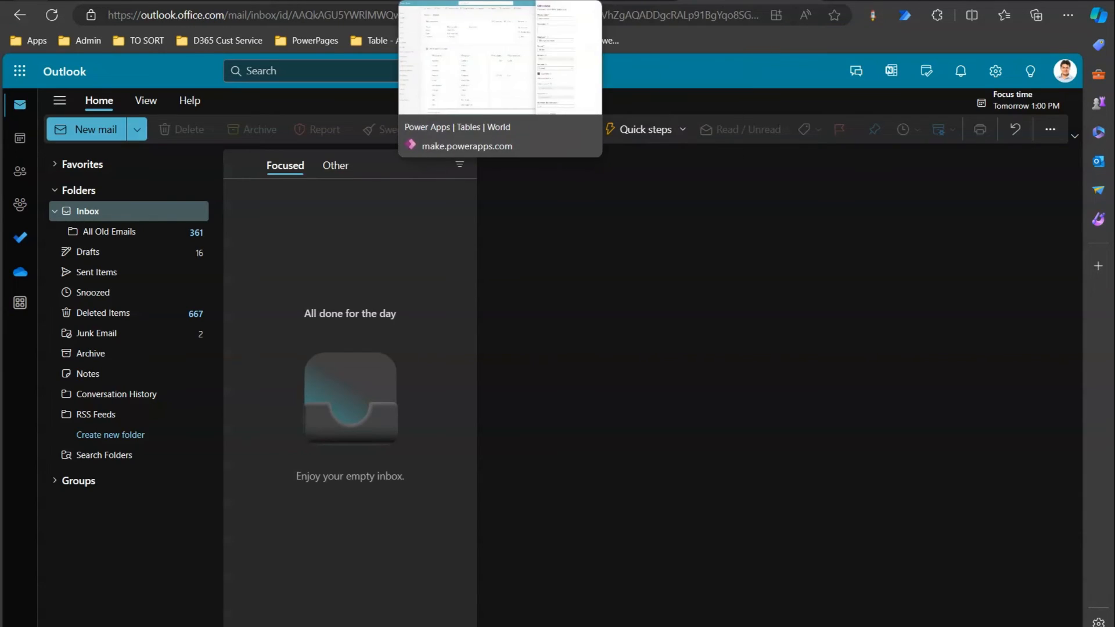
In World App, set the Canada record's Population to 100 and its Denomination to Pound, saving after each change
left_click(638, 0)
left_click(254, 446)
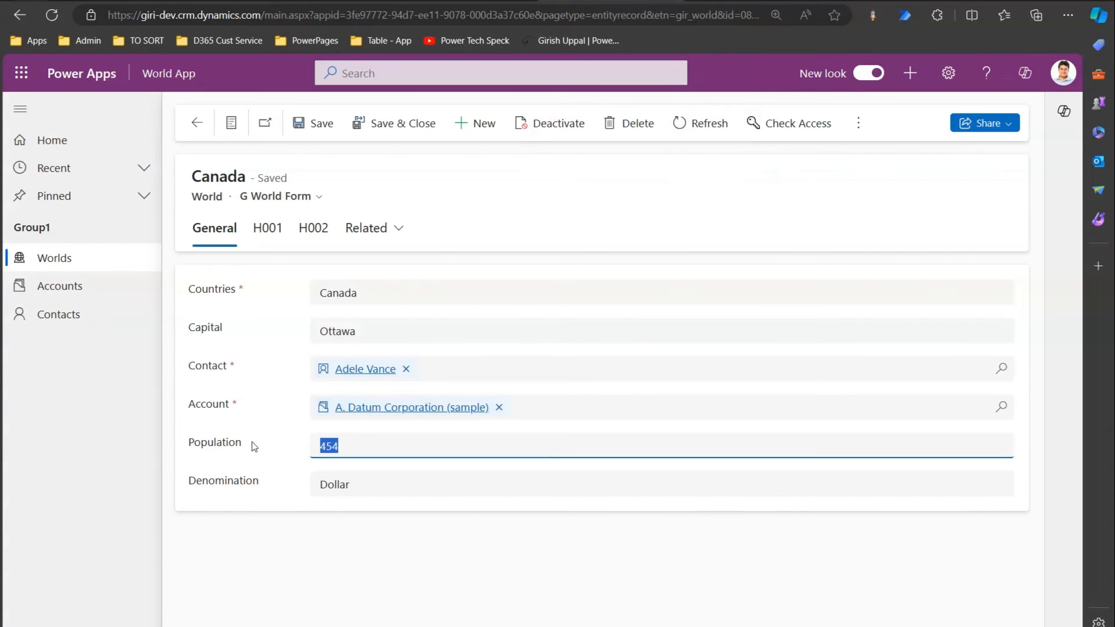
type("100")
left_click(325, 125)
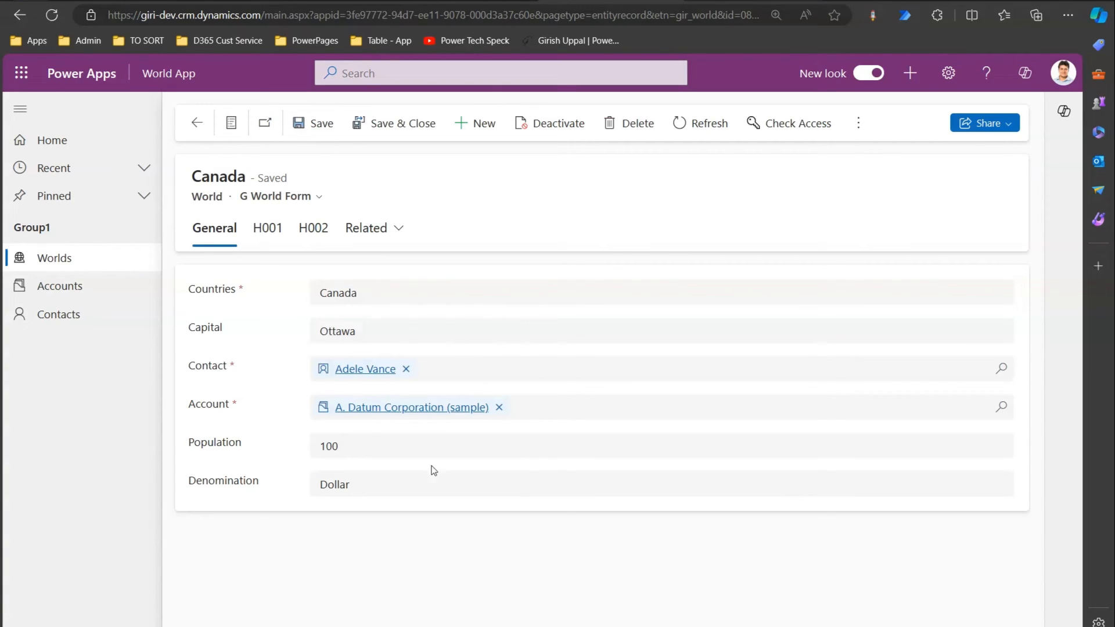
left_click_drag(361, 482, 310, 483)
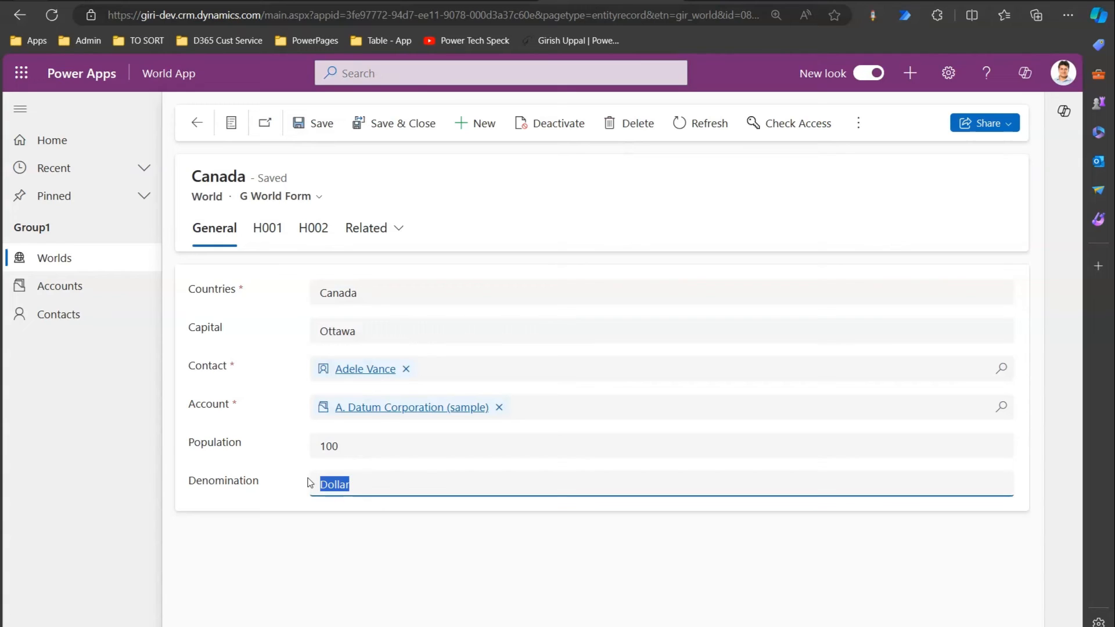
type("Pound")
left_click(314, 124)
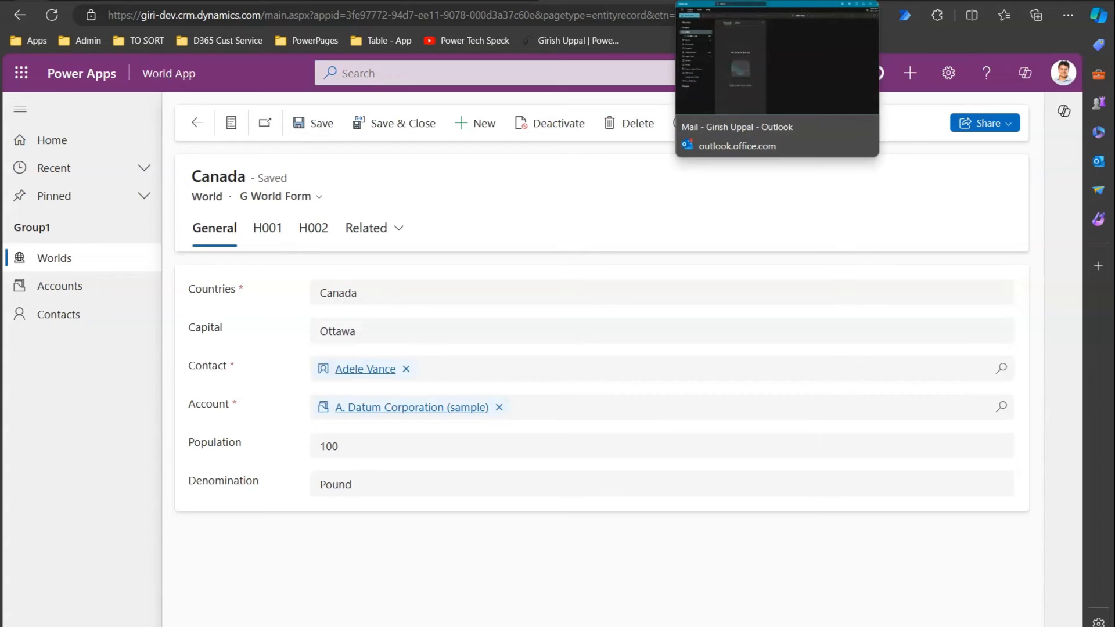
Check the Outlook inbox and delete the Email notification message
left_click(777, 1)
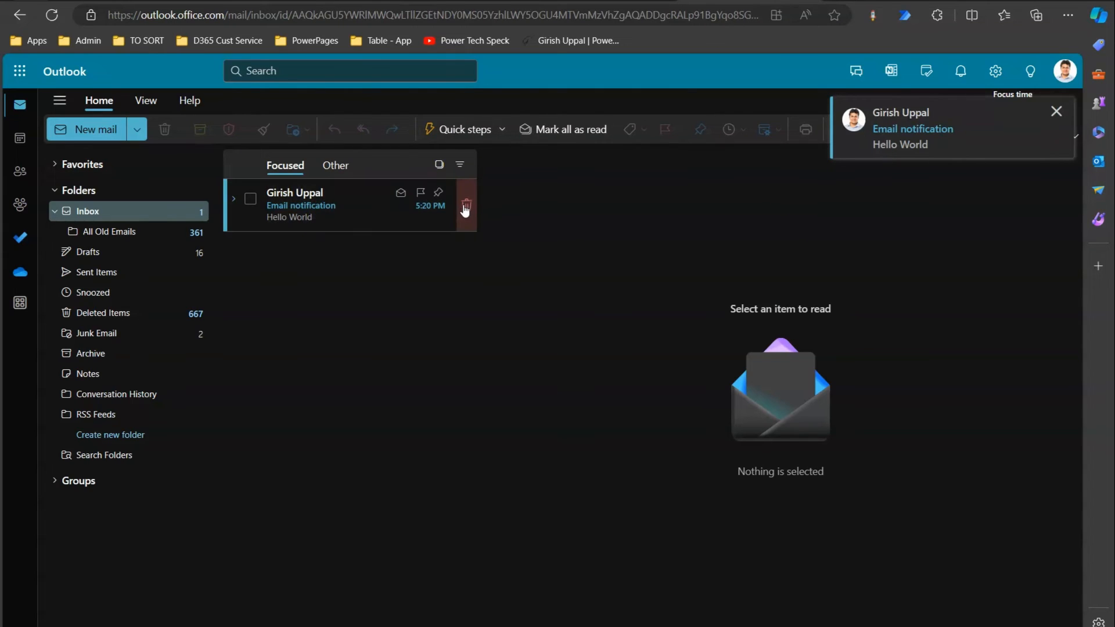
left_click(464, 207)
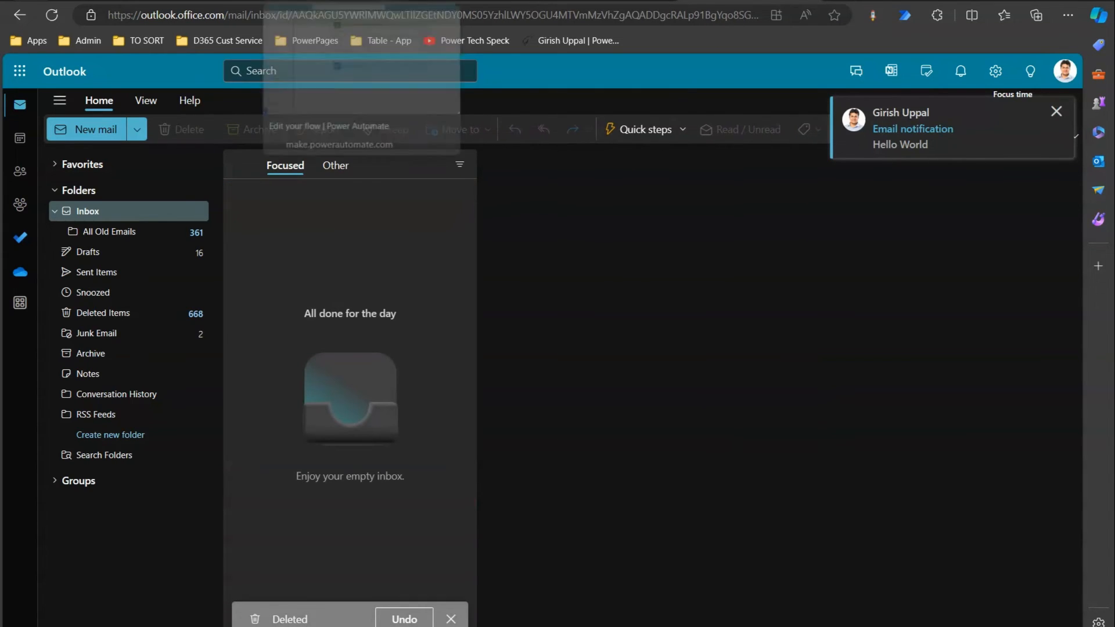
Back in Power Automate, open the row trigger's settings at its trigger conditions
left_click(360, 1)
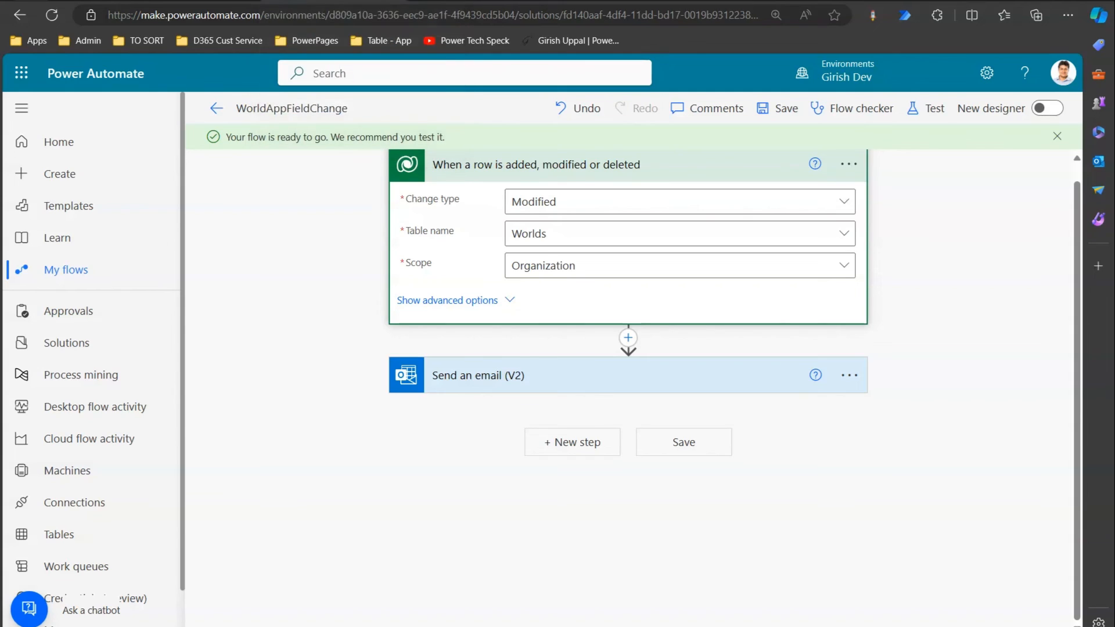
left_click(849, 164)
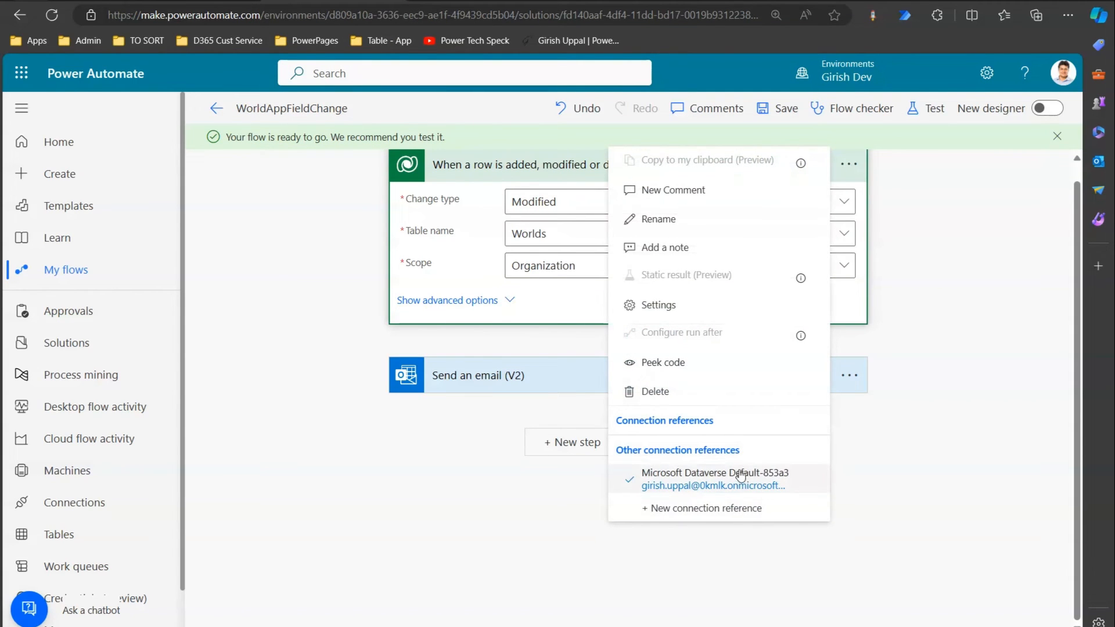
left_click(657, 306)
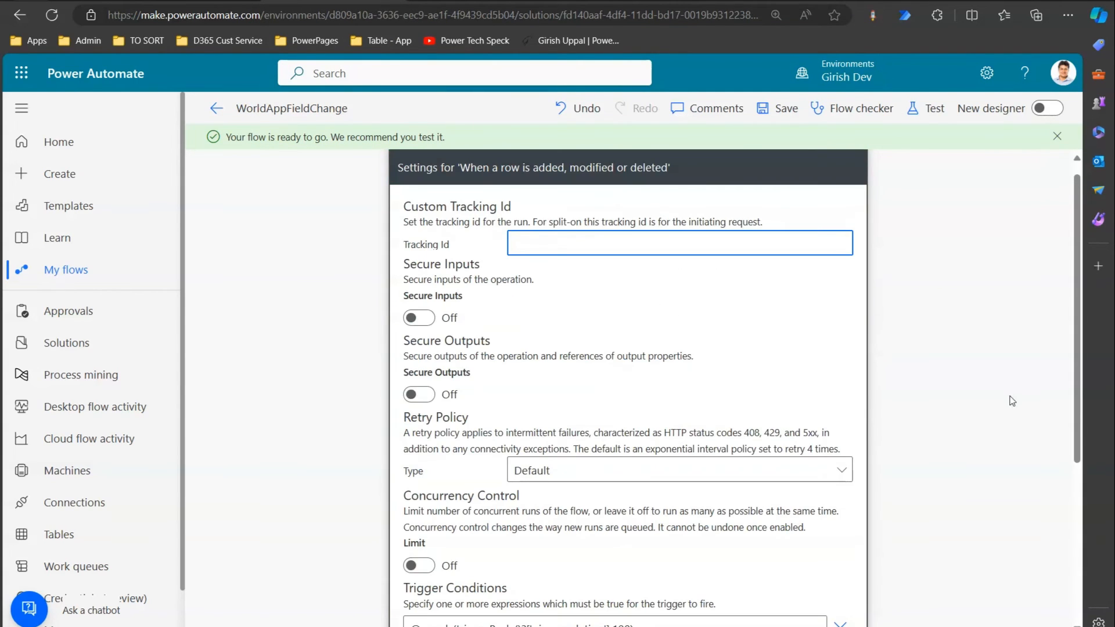
scroll(1077, 400, "down", 3)
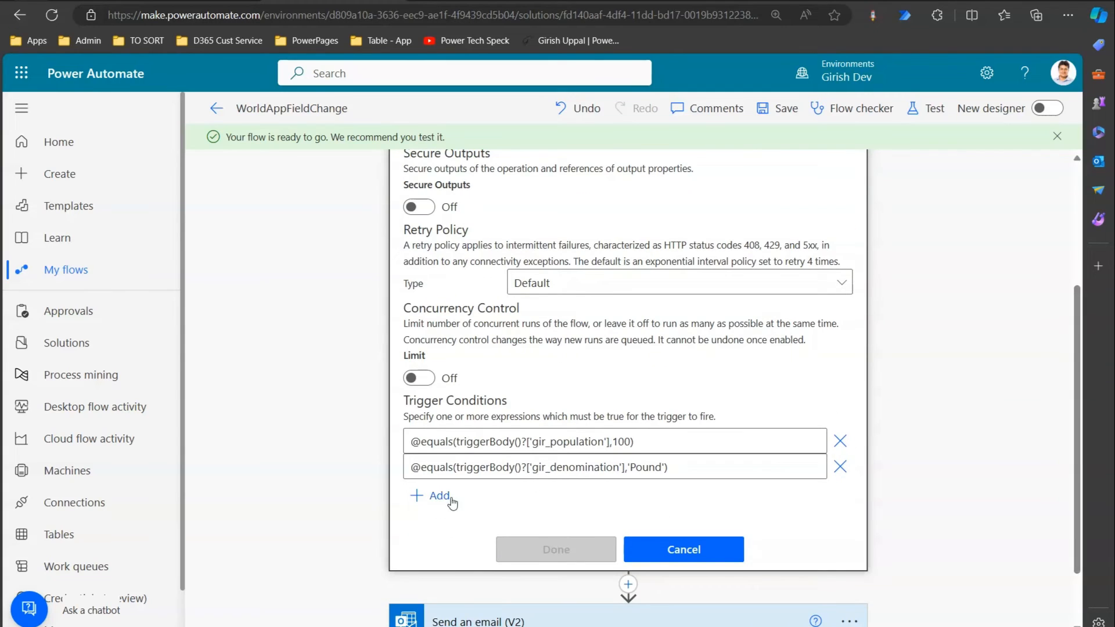
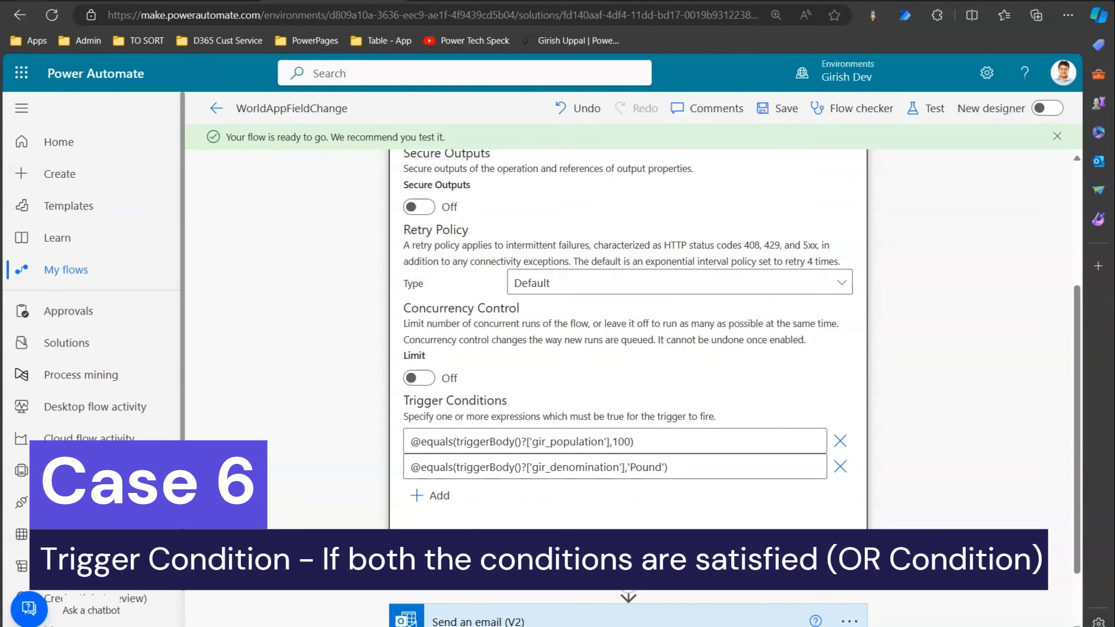
key("alt+Tab")
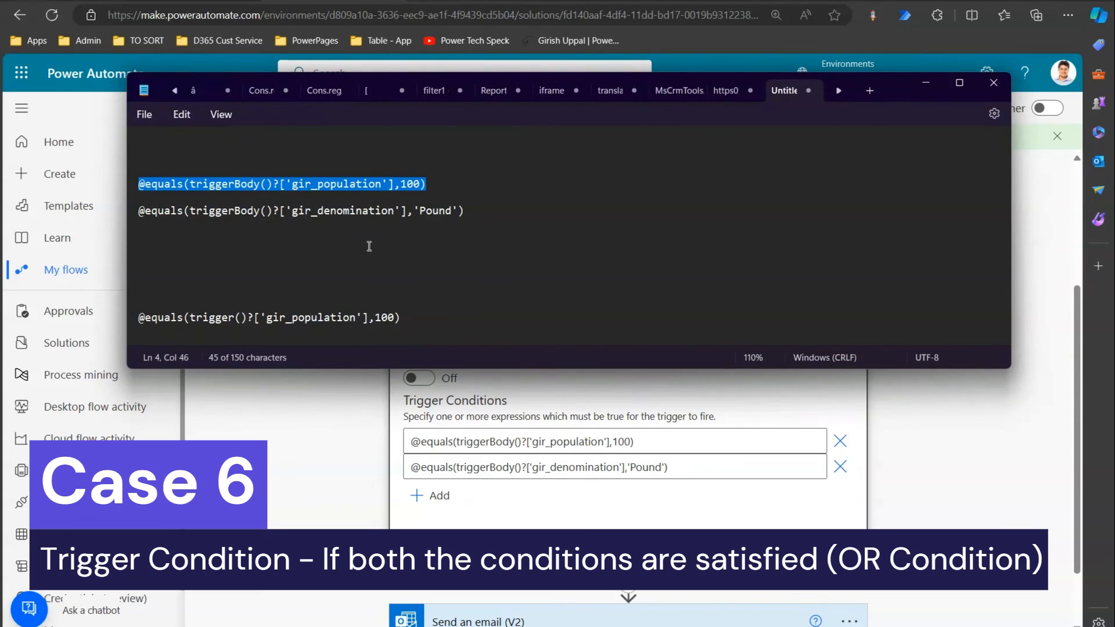
left_click(290, 248)
left_click_drag(152, 241, 129, 185)
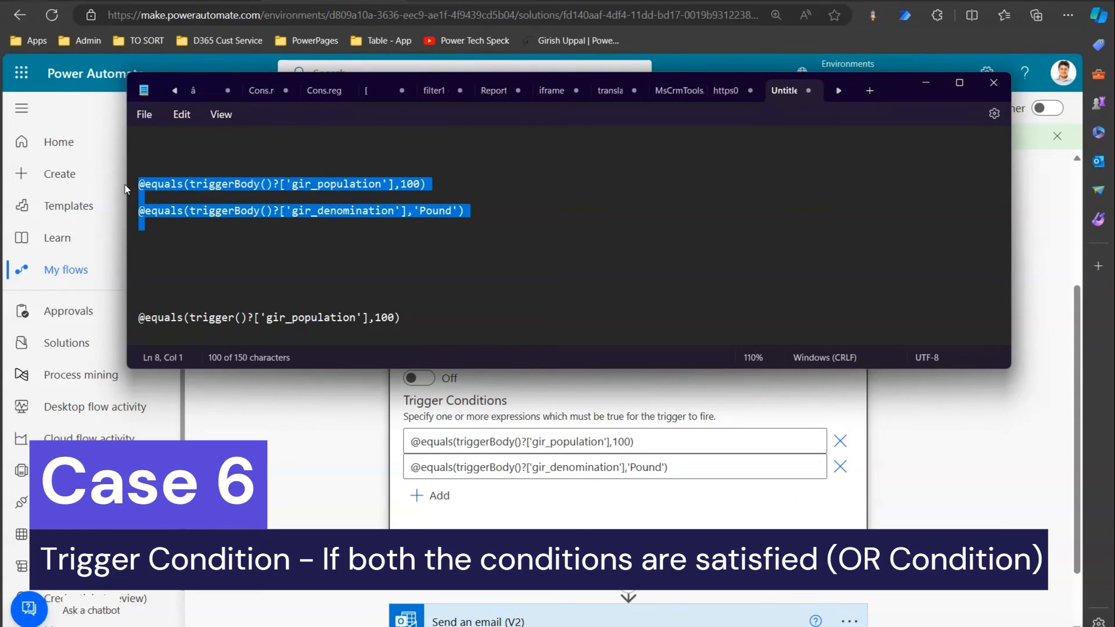
key("Delete")
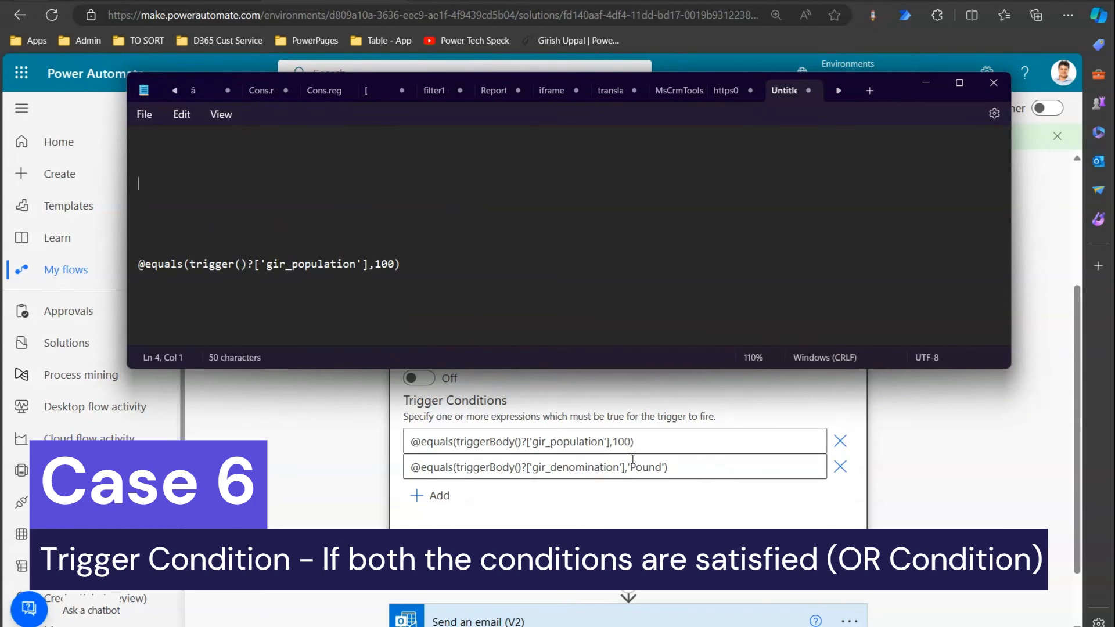
left_click_drag(652, 442, 406, 443)
key("ctrl+c")
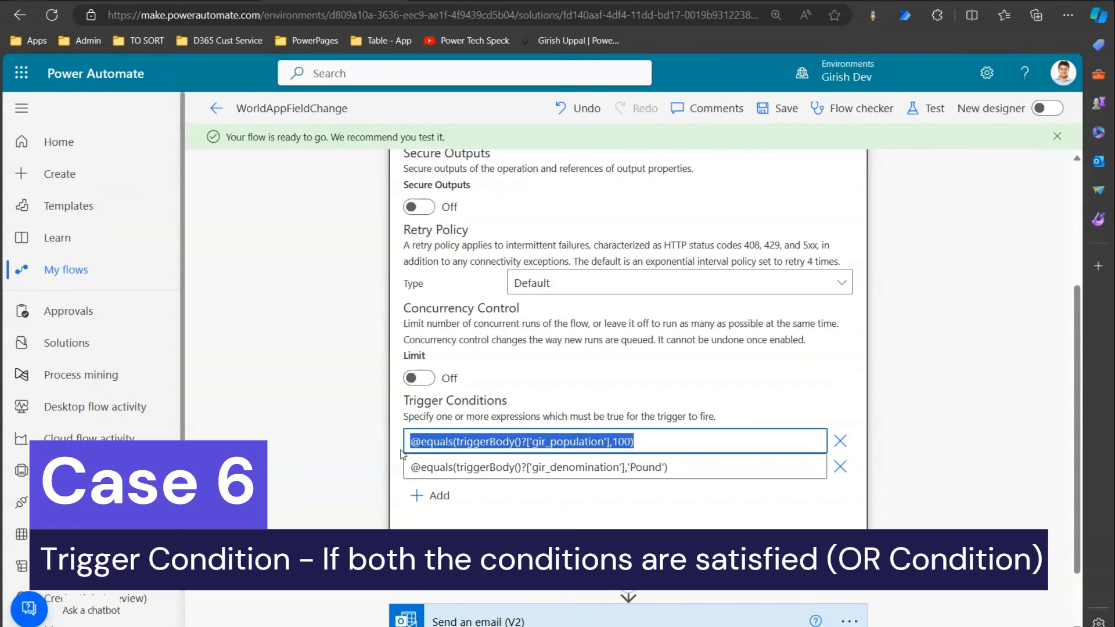
key("alt+Tab")
left_click(204, 157)
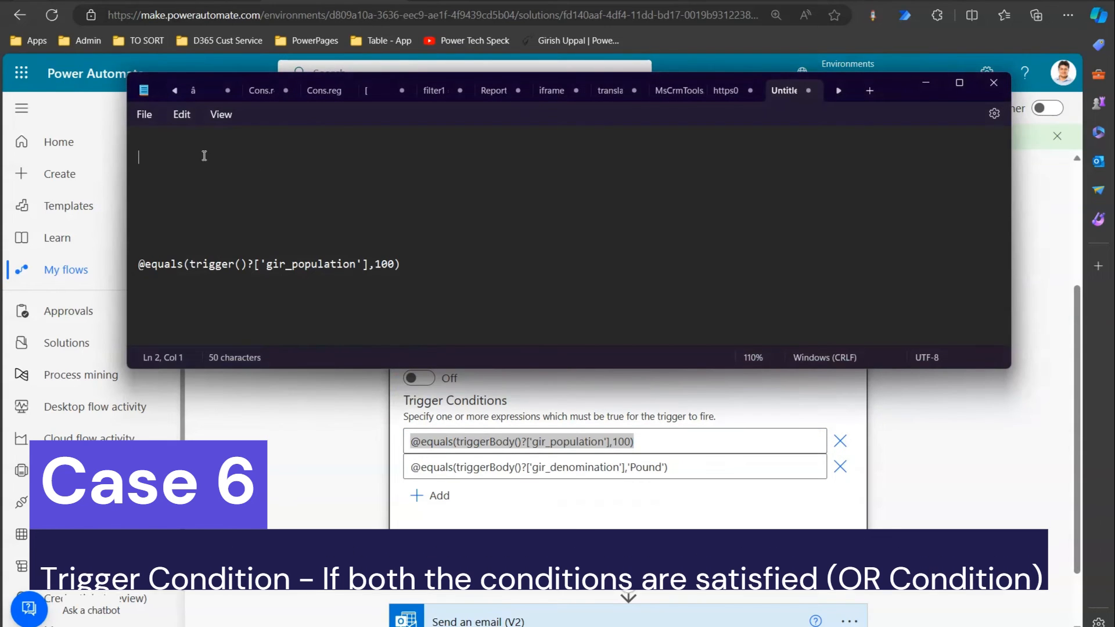
key("ctrl+v")
left_click(656, 471)
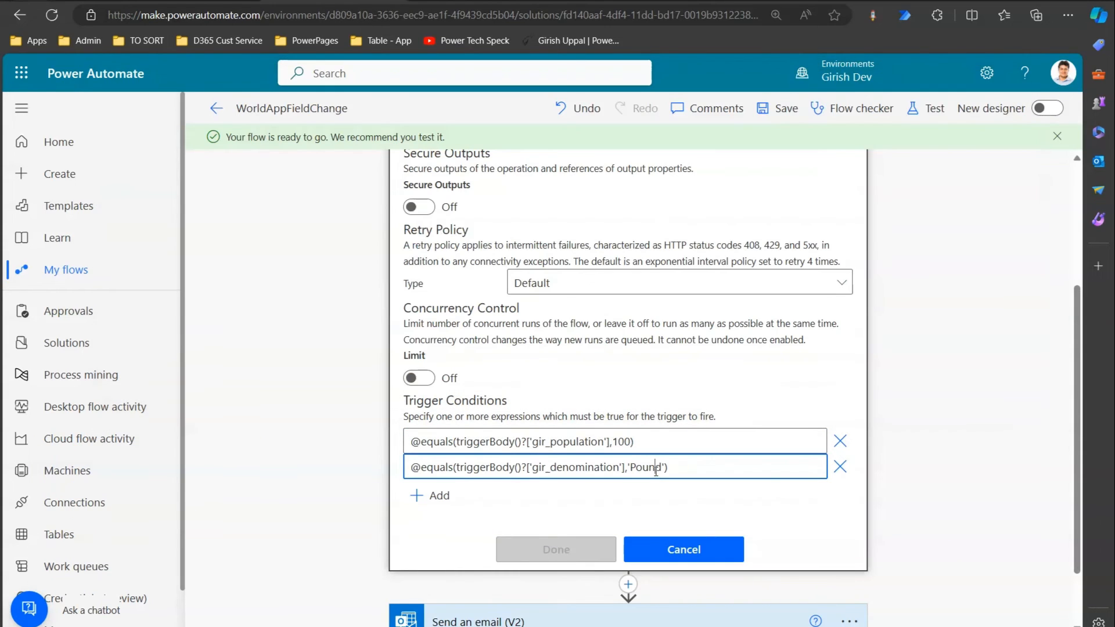
key("ctrl+a")
key("ctrl+c")
key("alt+Tab")
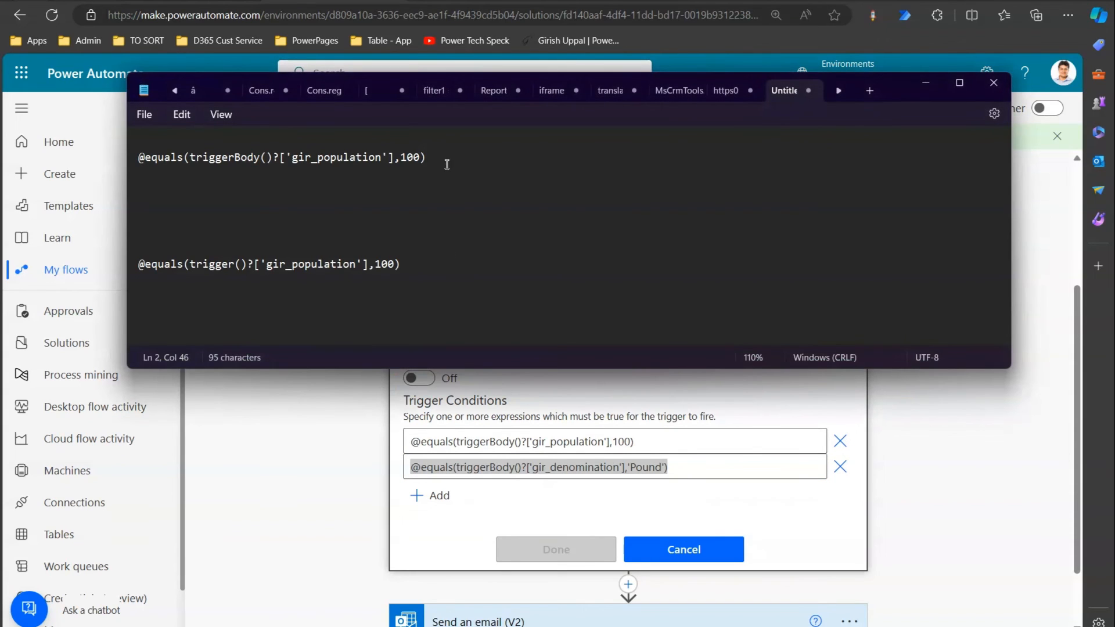
key("Return")
key("Return")
key("ctrl+v")
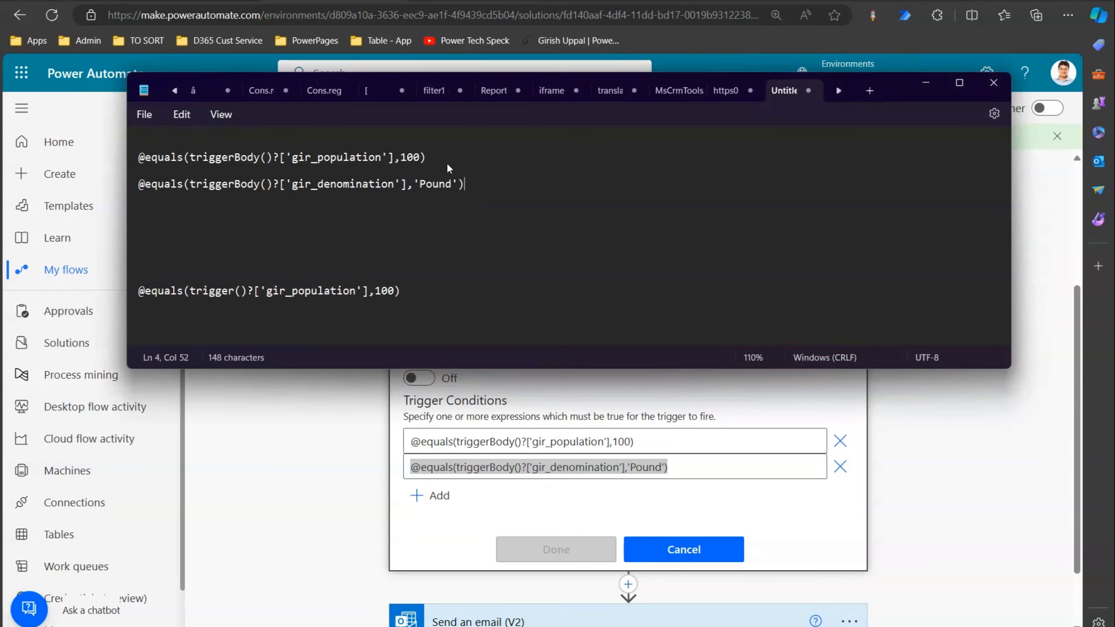
Add blank lines below the two copied expressions and remove the leading @ from each
key("Return")
key("Return")
key("Return")
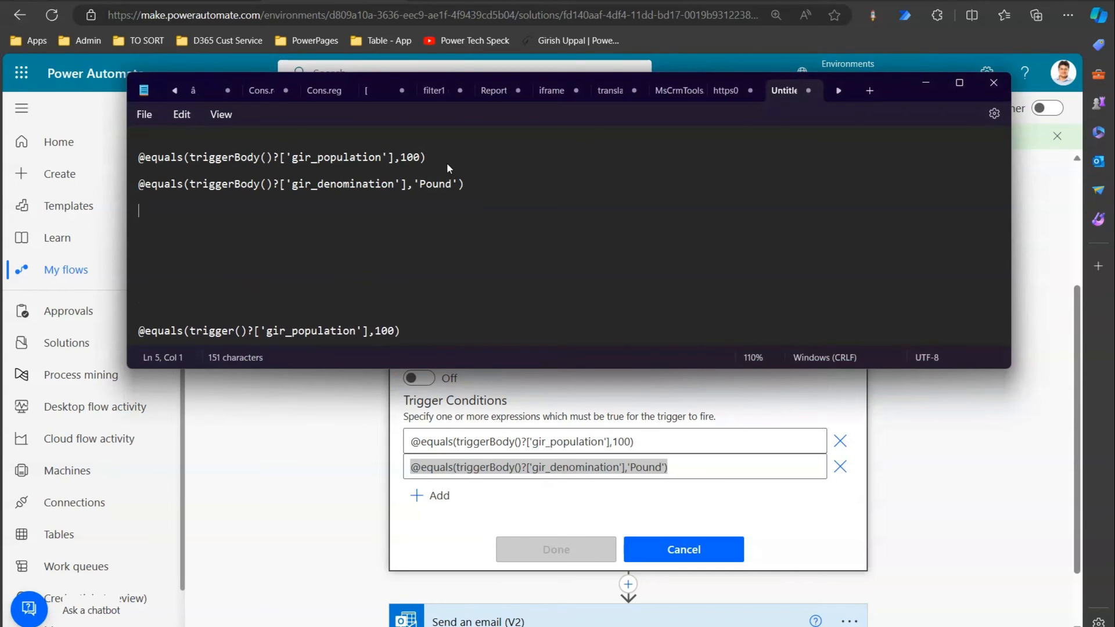
key("Delete")
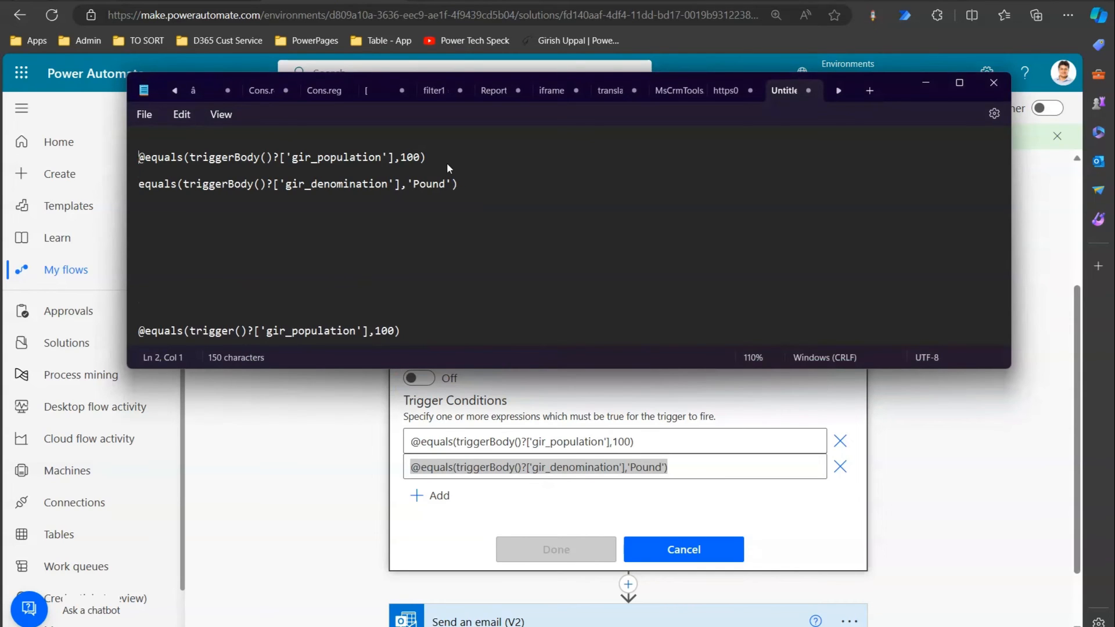
key("Up")
key("Delete")
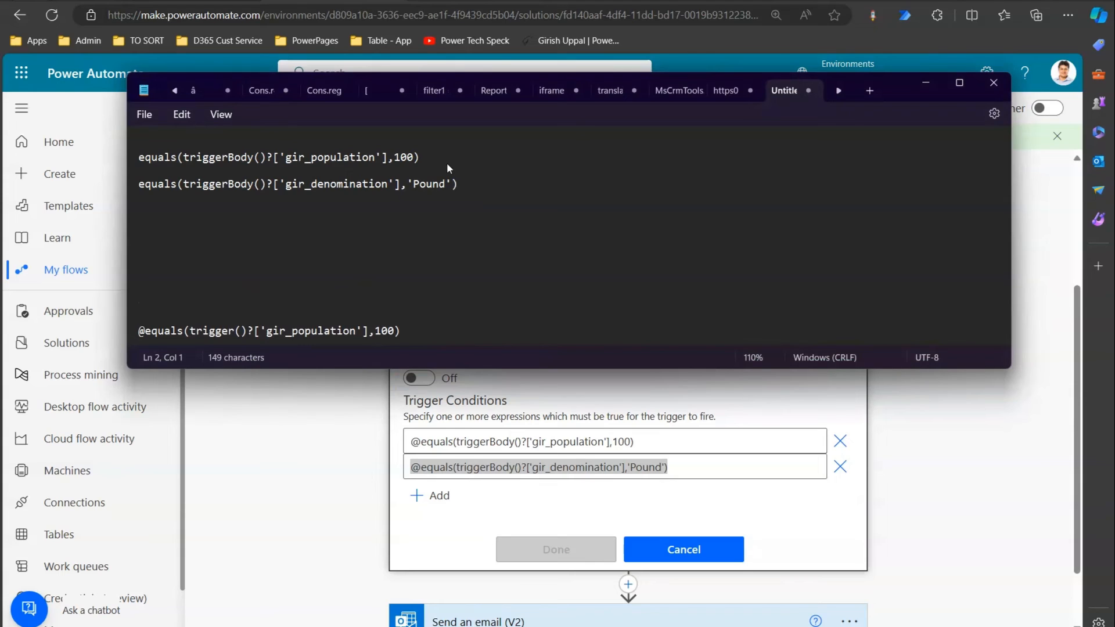
key("Up")
key("Return")
key("Return")
key("Up")
key("Up")
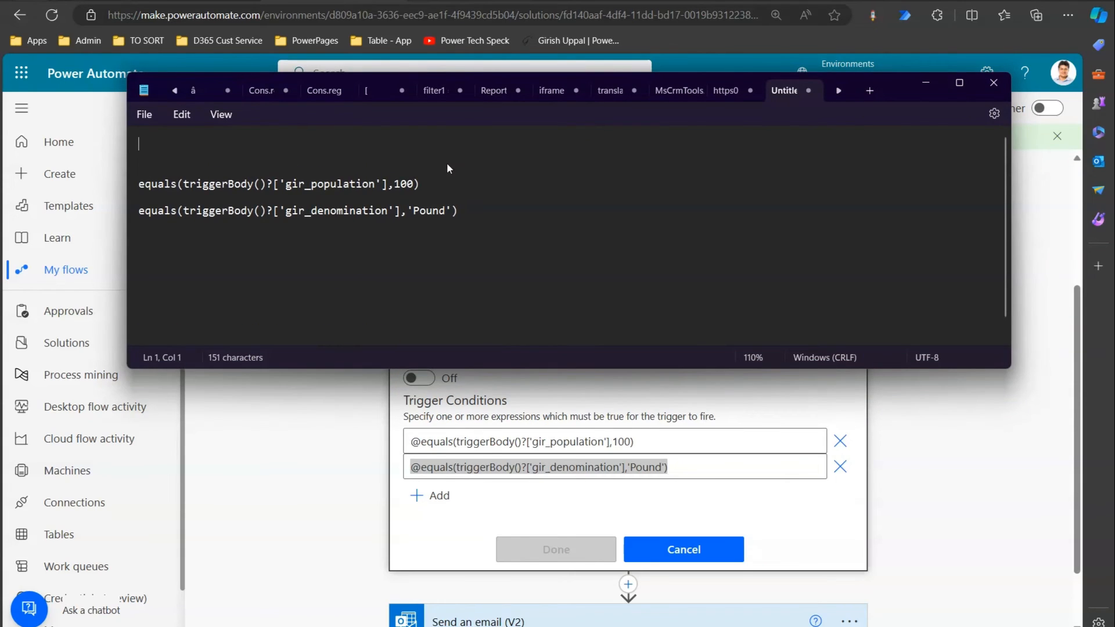
type("@")
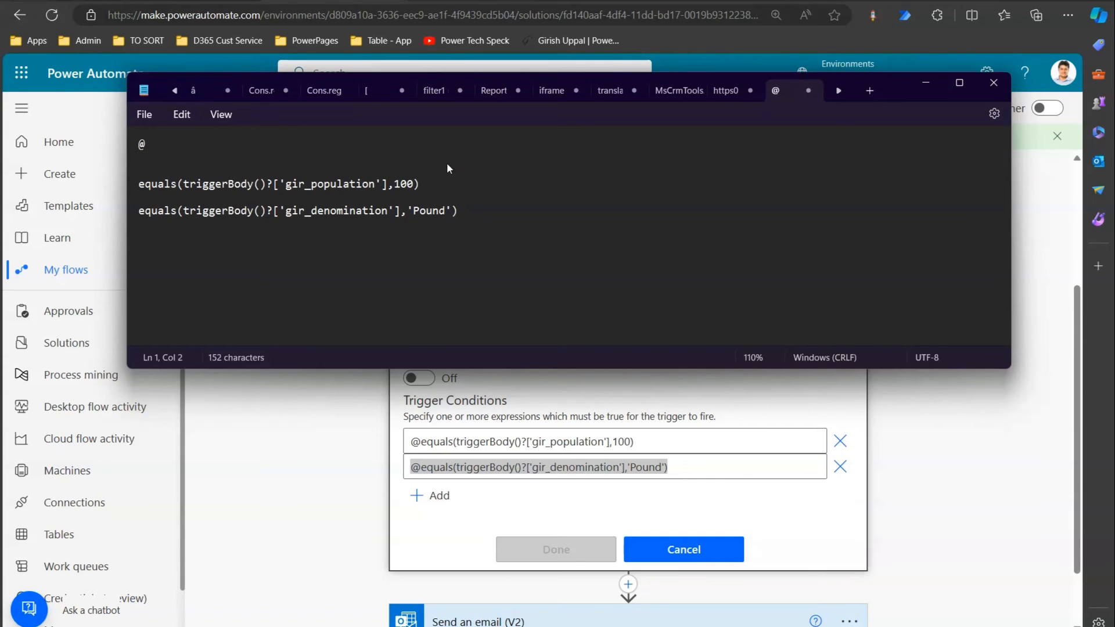
type("or")
type("(")
left_click(168, 143)
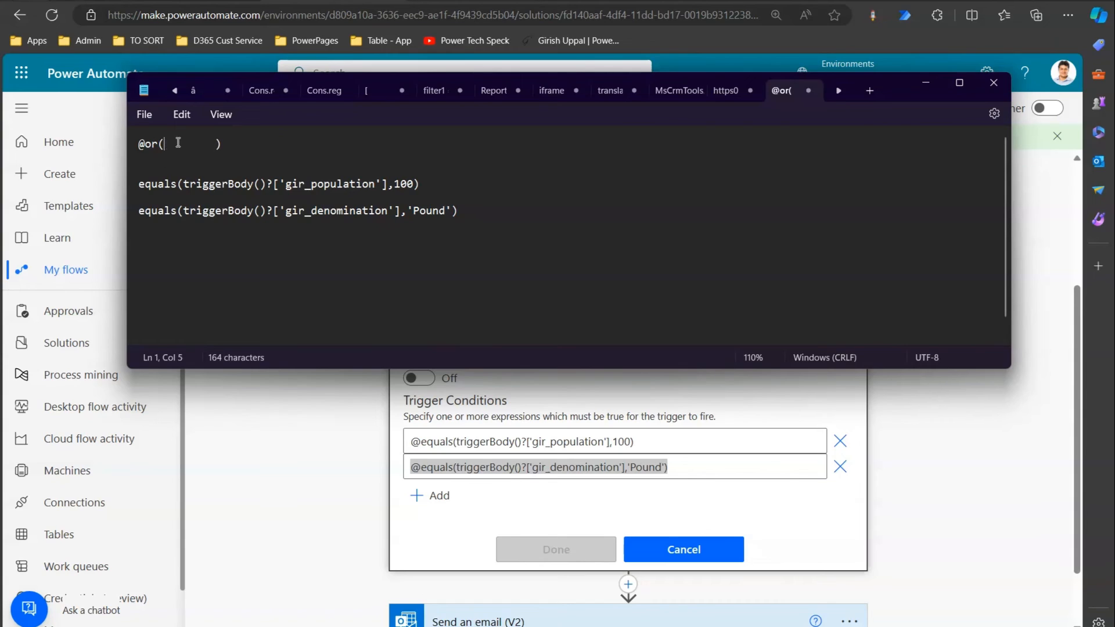
type("a,b")
left_click_drag(155, 184, 291, 184)
left_click_drag(208, 211, 325, 210)
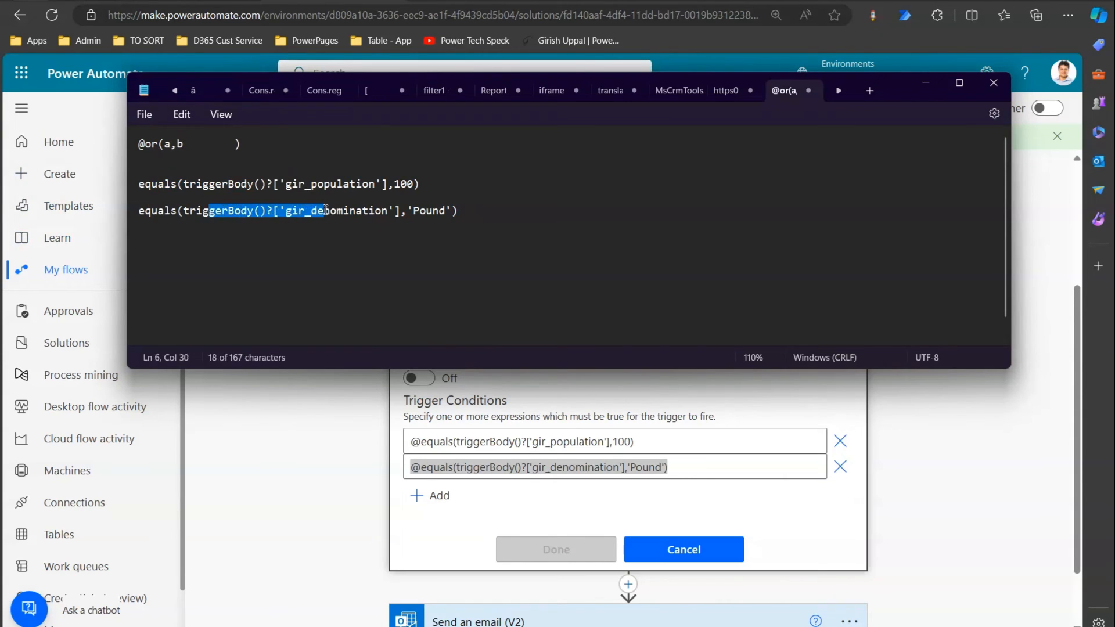
left_click(196, 145)
key("BackSpace")
key("BackSpace")
key("BackSpace")
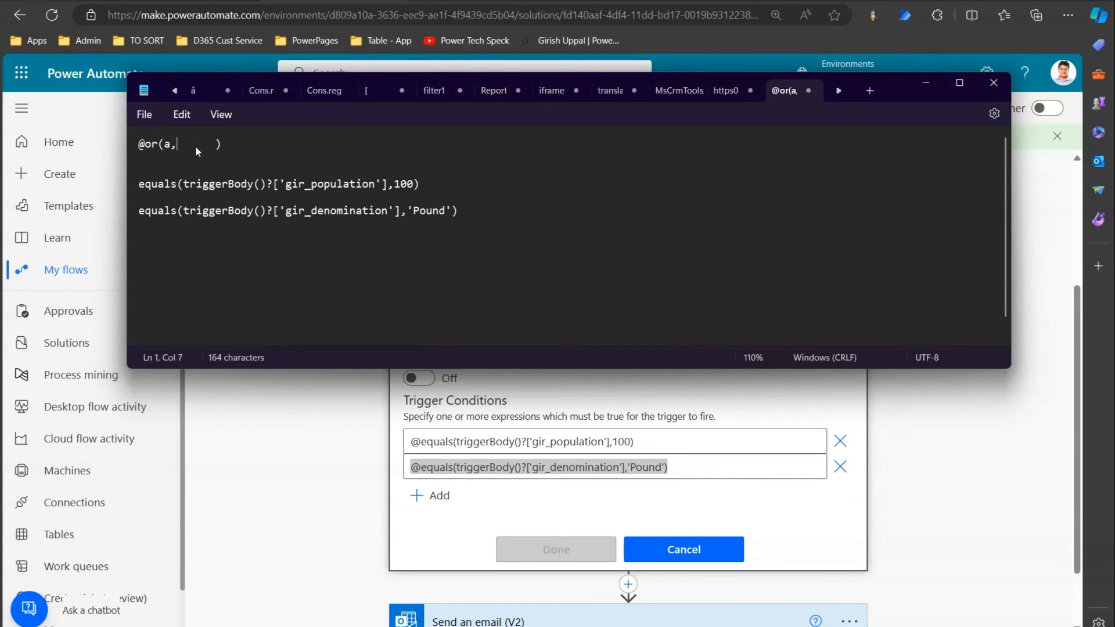
left_click_drag(140, 183, 420, 185)
key("ctrl+x")
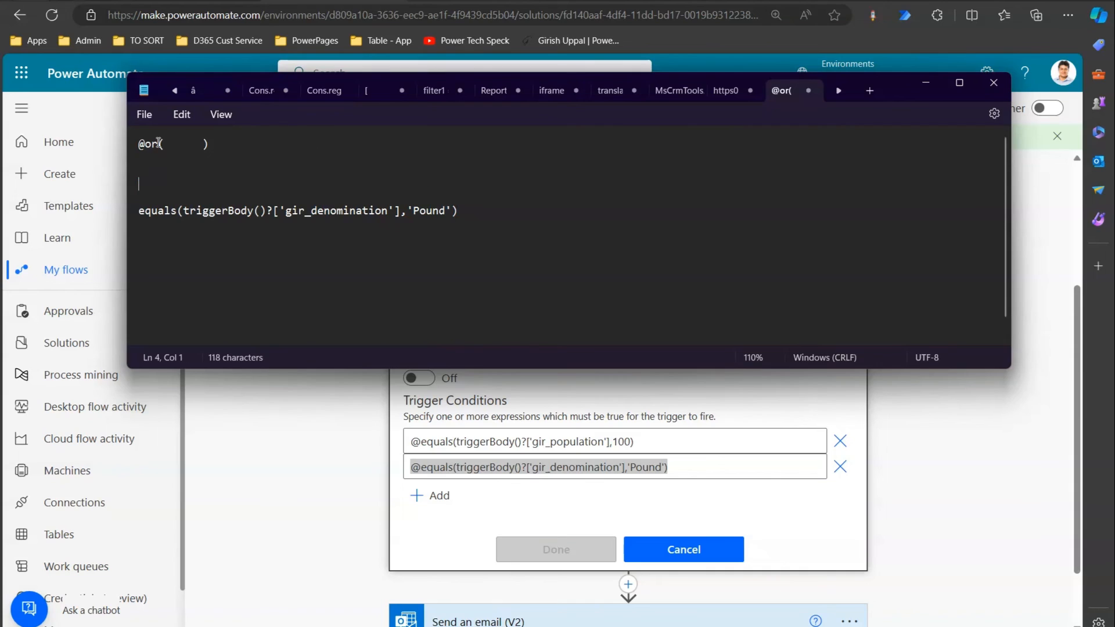
left_click(164, 145)
key("ctrl+v")
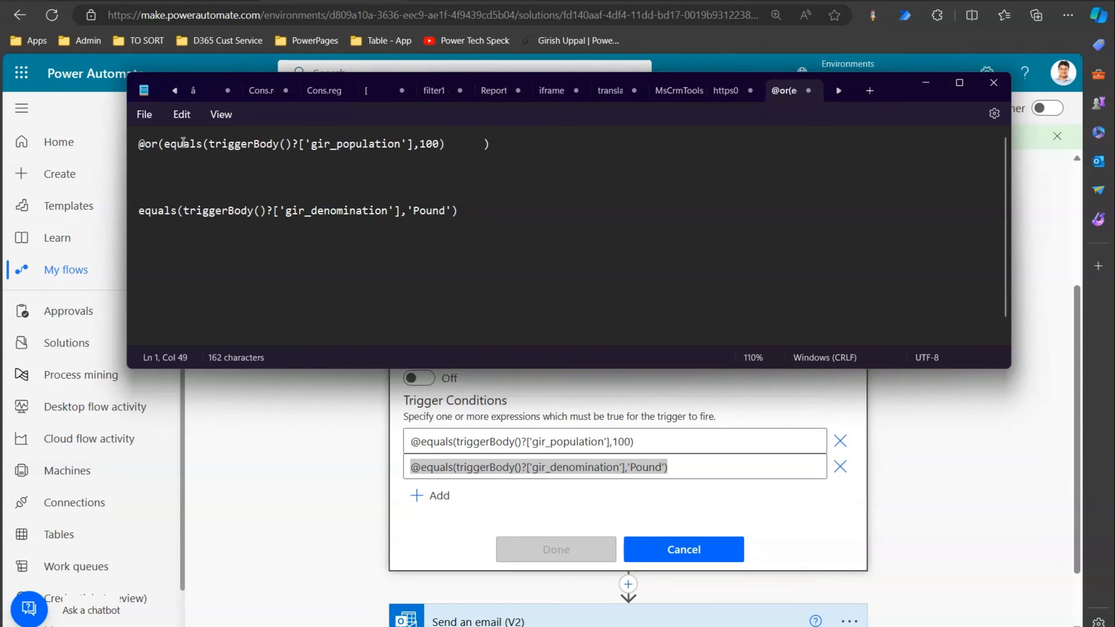
type(",")
triple_click(141, 212)
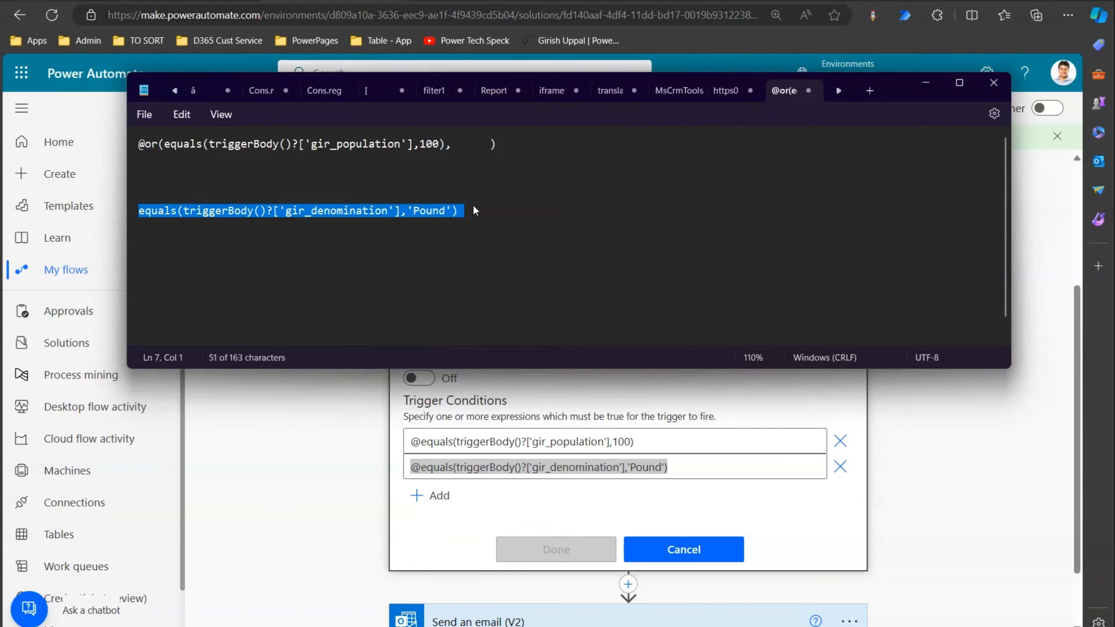
key("ctrl+x")
left_click(453, 144)
key("ctrl+v")
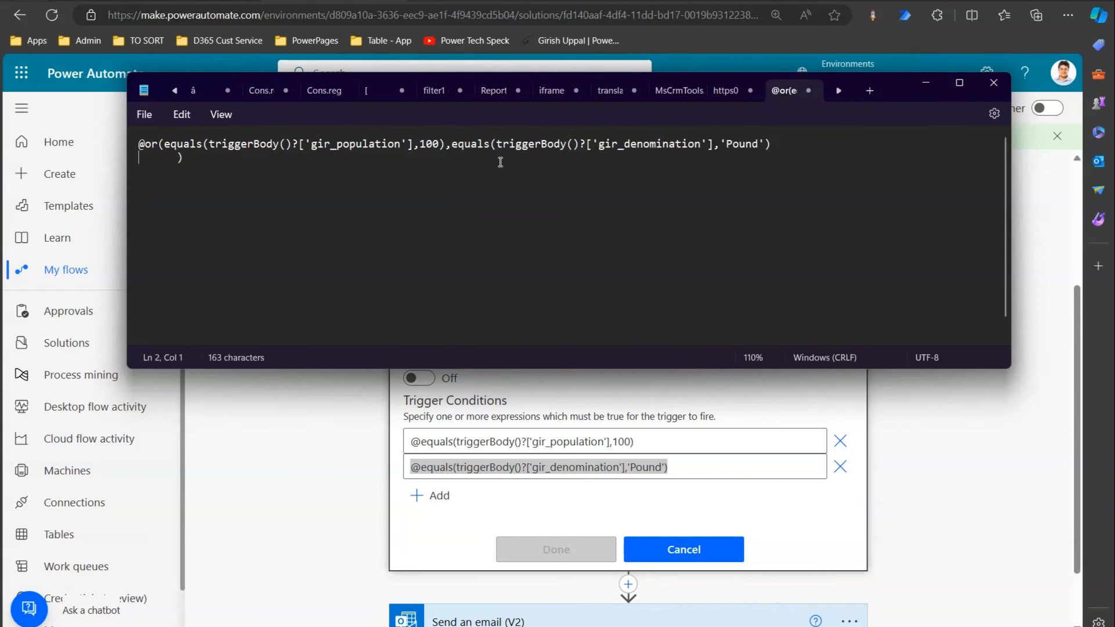
left_click(777, 146)
key("Delete")
key("Delete")
key("Delete")
key("Delete")
key("Delete")
key("Delete")
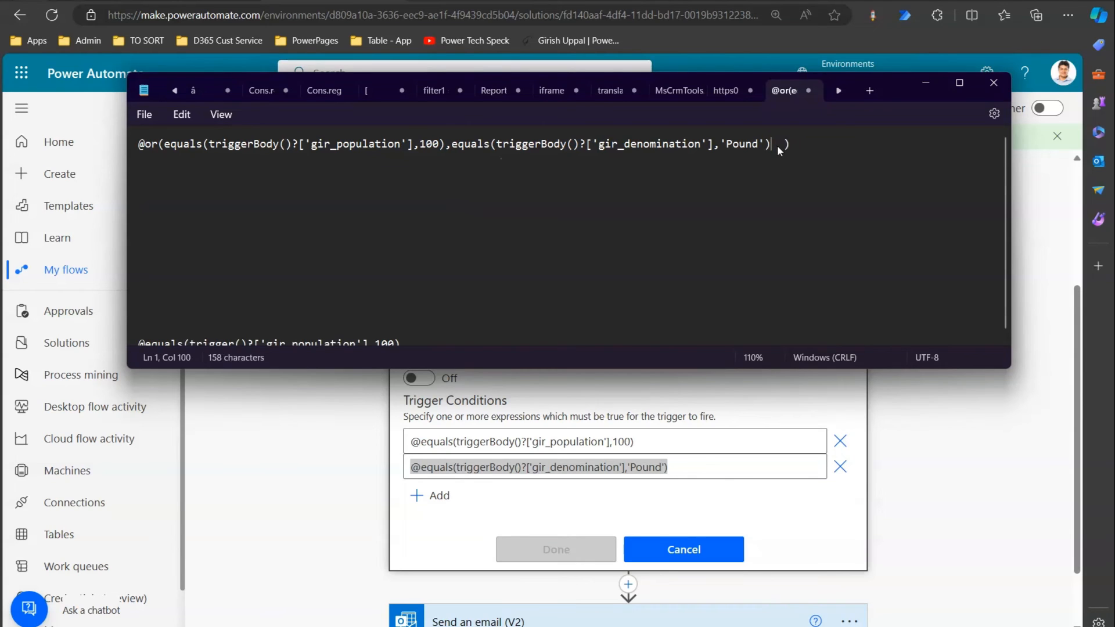
key("ctrl+a")
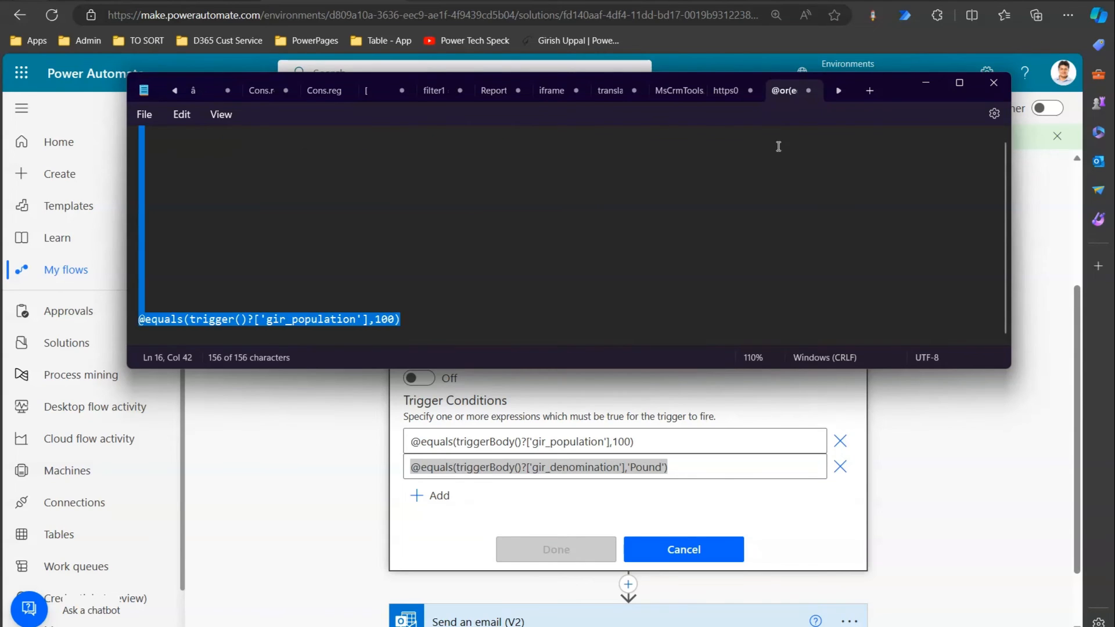
left_click(921, 205)
scroll(1008, 220, "up", 1)
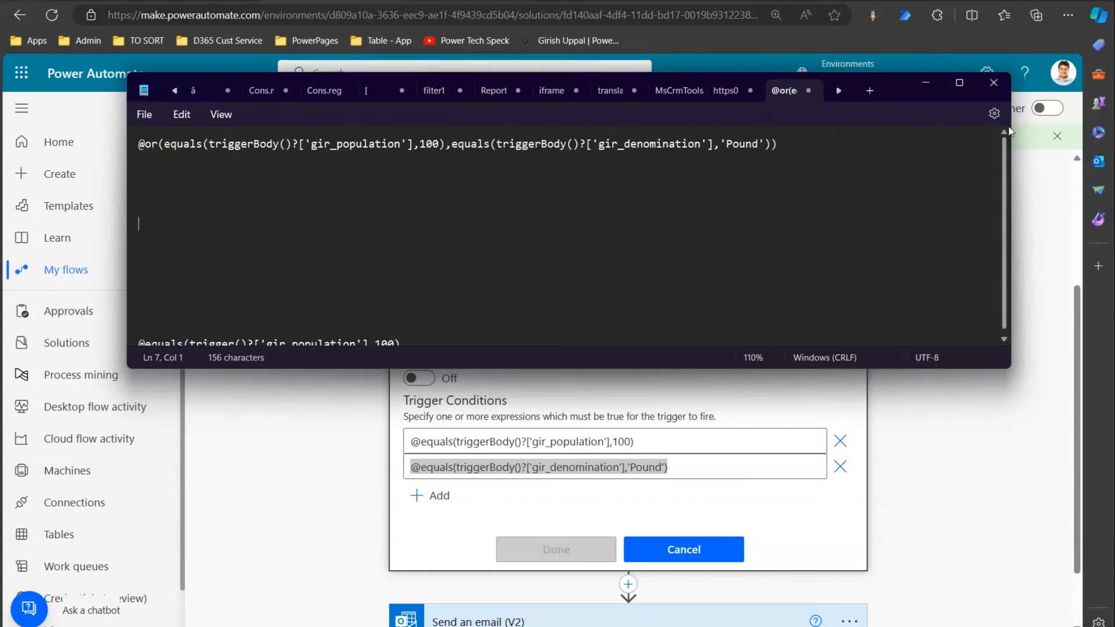
key("ctrl+Home")
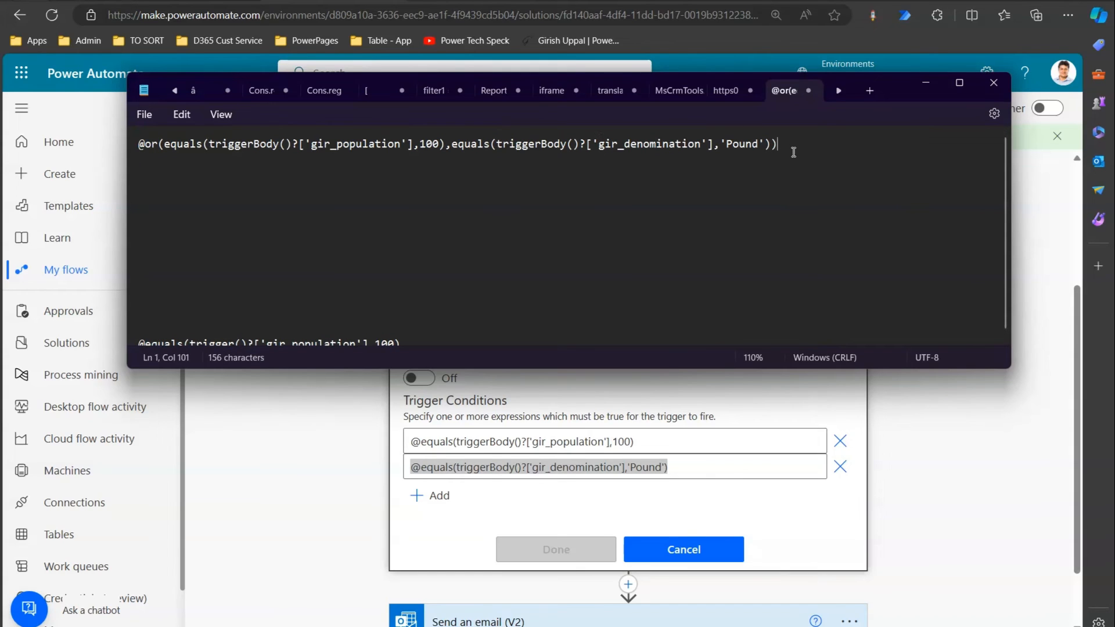
key("shift+End")
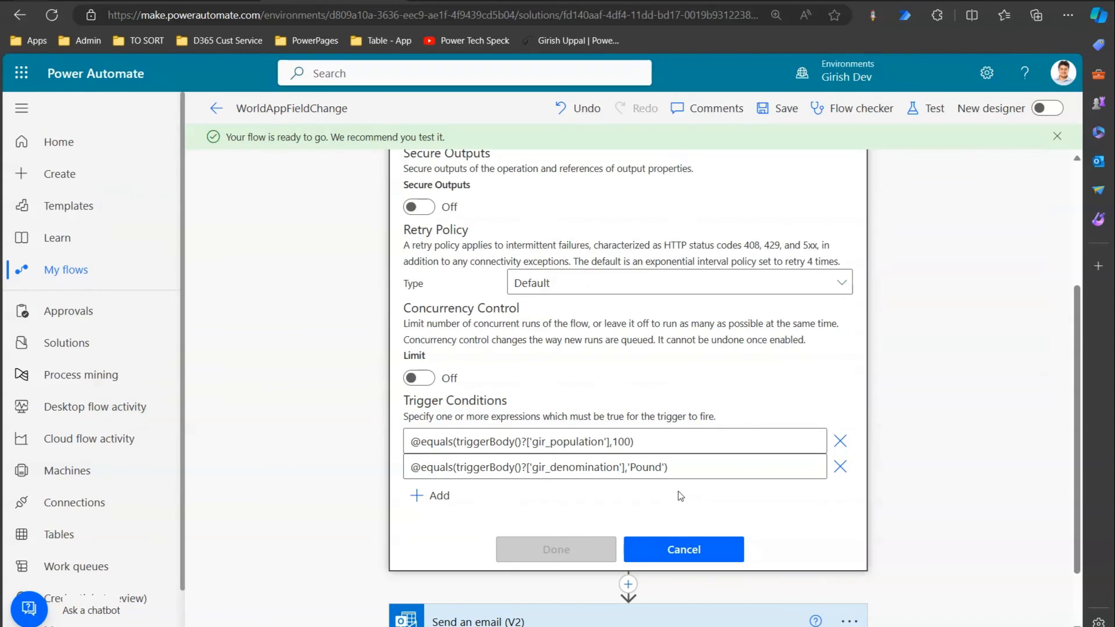
left_click(674, 505)
left_click(840, 466)
triple_click(691, 441)
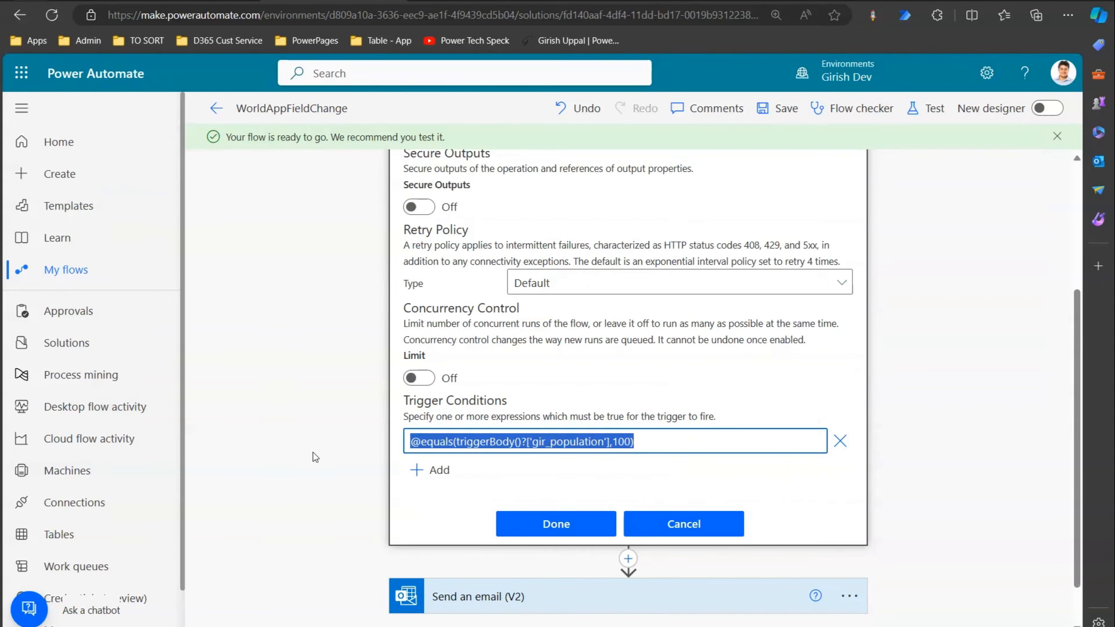
key("ctrl+v")
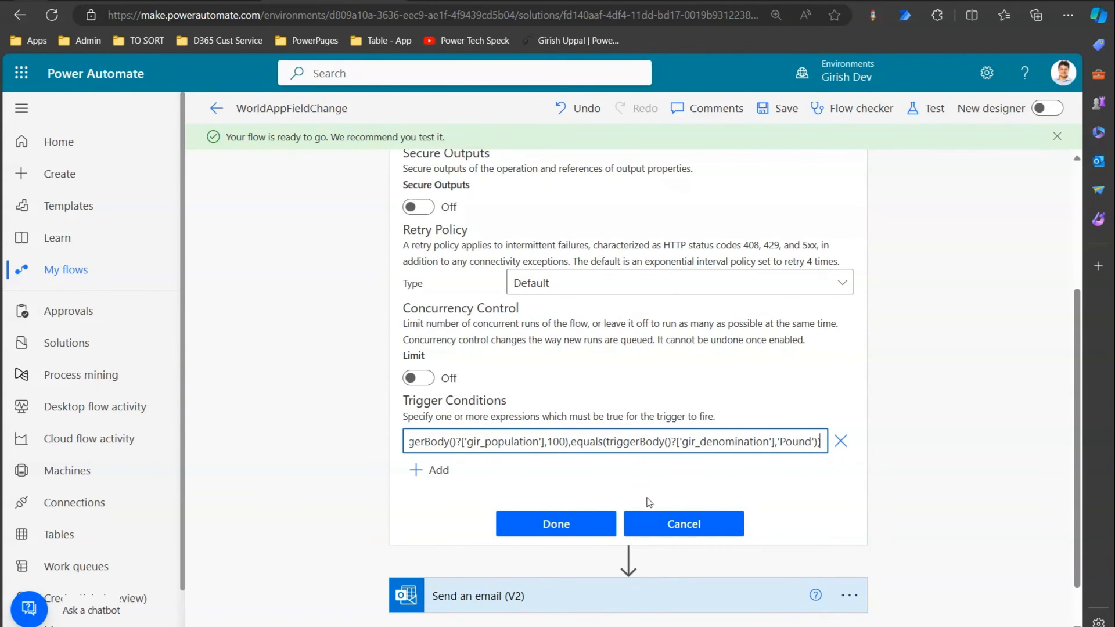
left_click(588, 527)
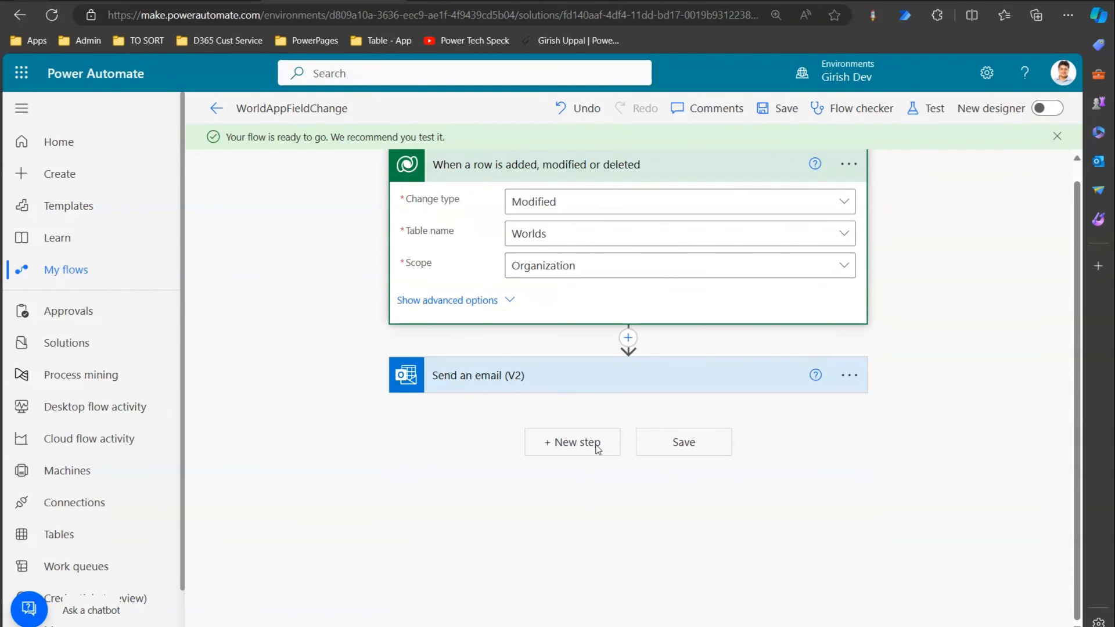
left_click(788, 111)
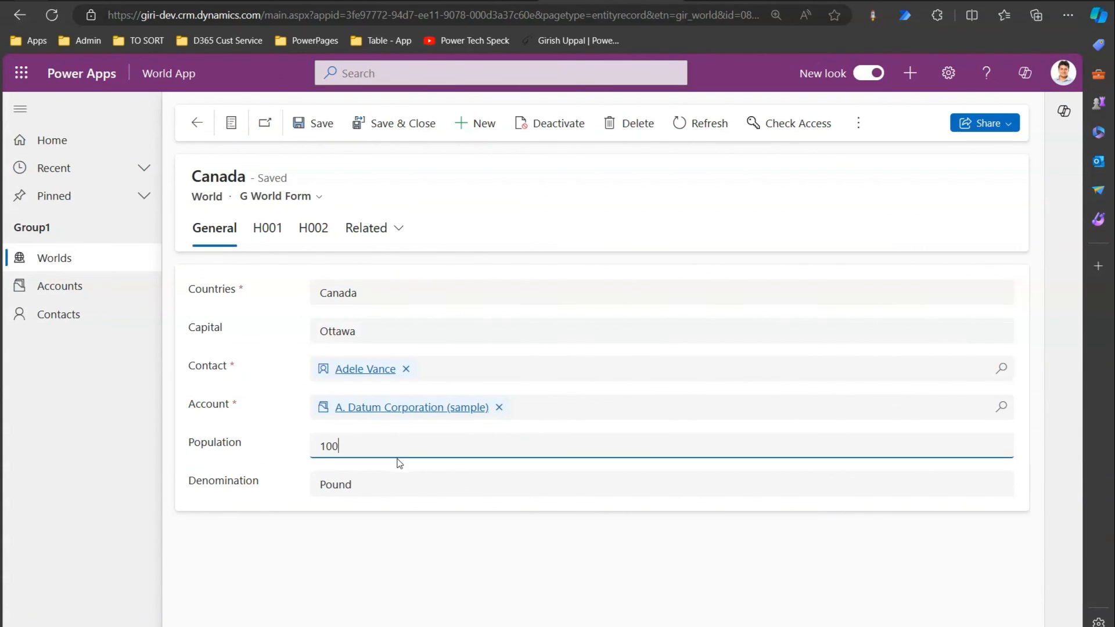
In the World App's Canada record, set Population to 1,005,656 and Denomination to Pound565, and save it
type("5656")
left_click(398, 486)
type("565")
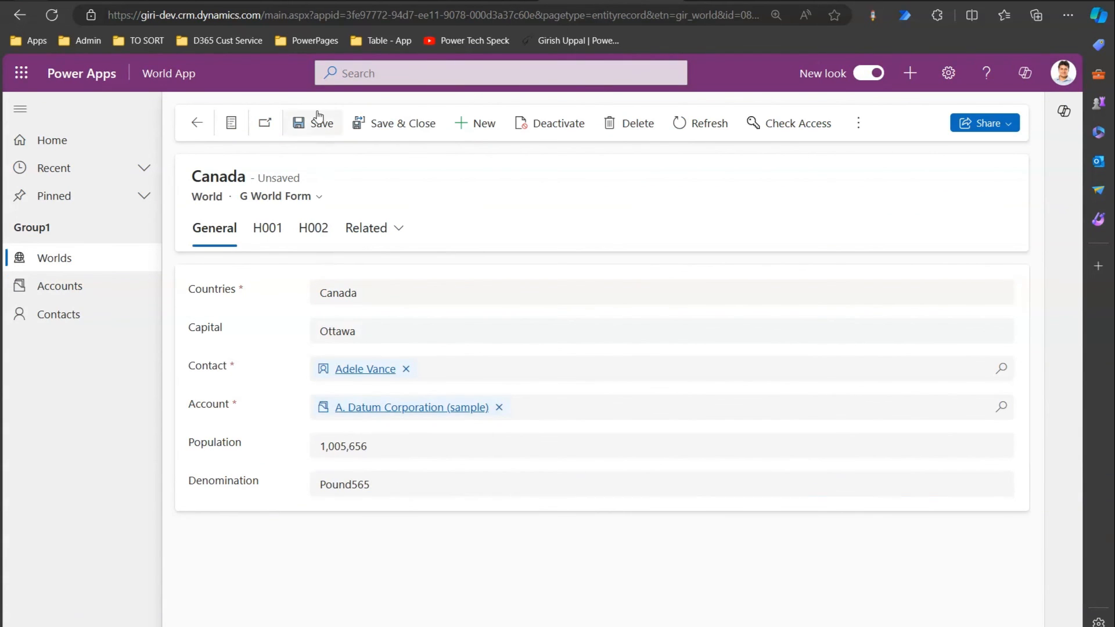
left_click(319, 122)
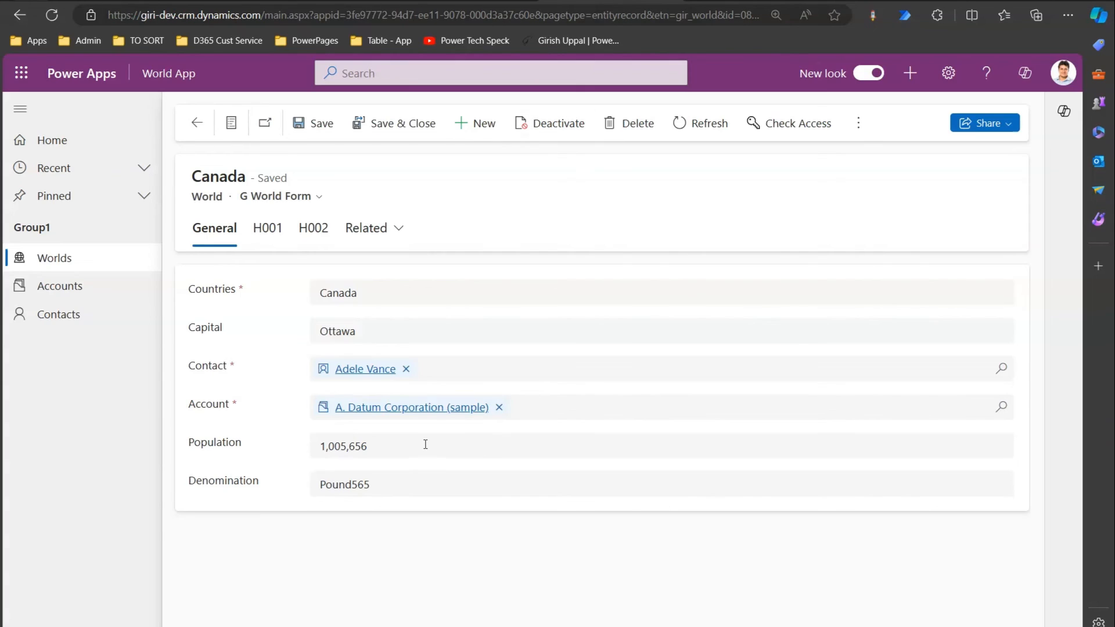
Set the Canada record's Population to 100 and Denomination to Poundfgdgf, and save it
left_click_drag(395, 447, 305, 446)
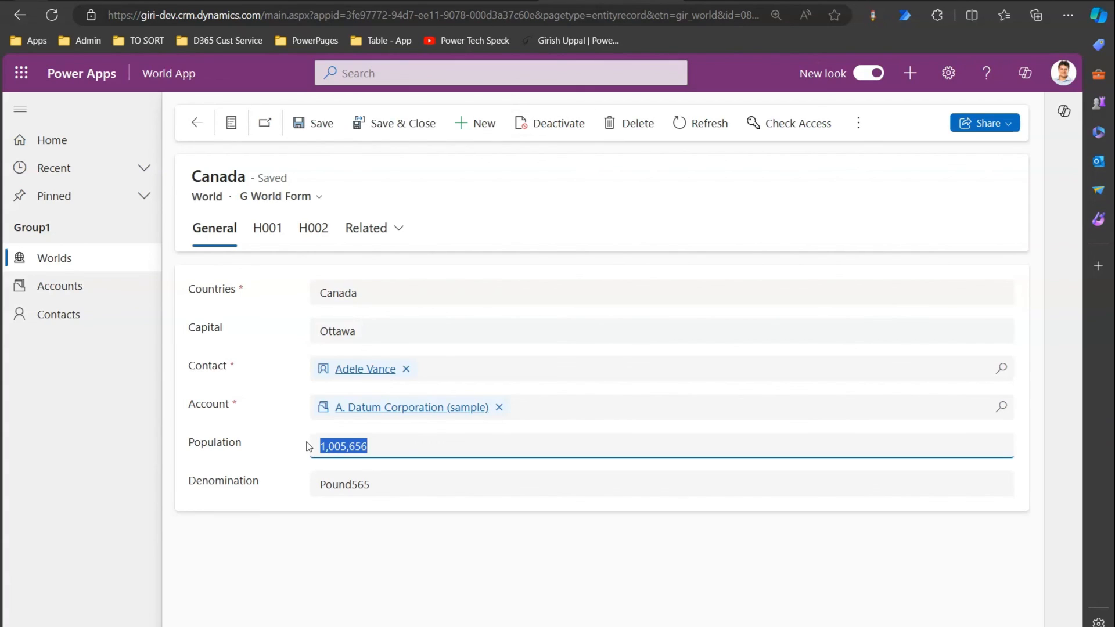
type("100")
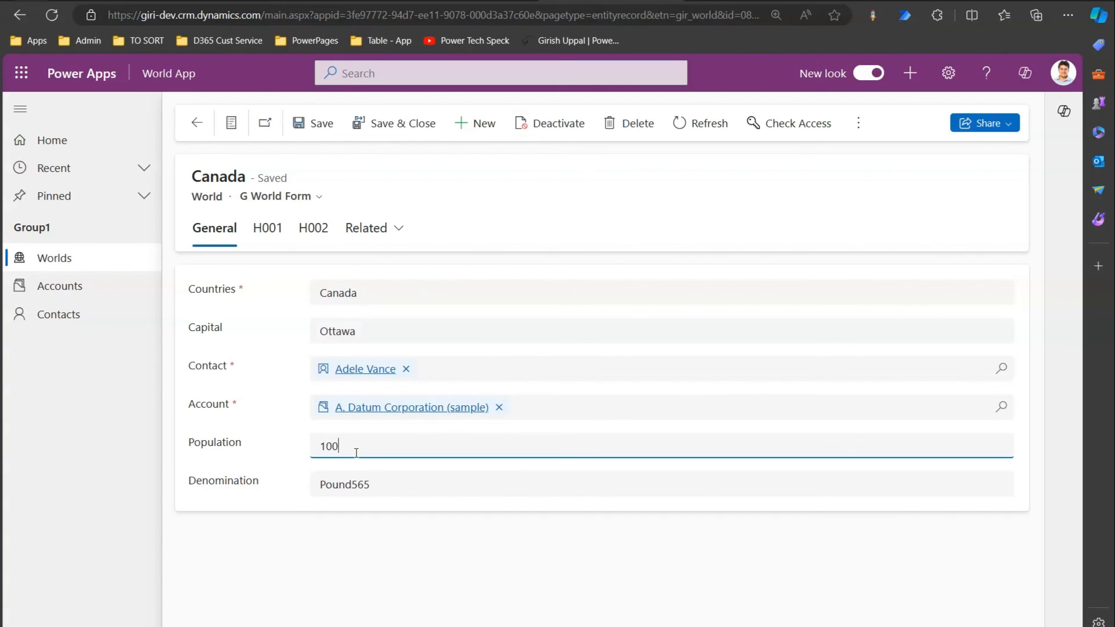
left_click(376, 482)
key("BackSpace")
key("BackSpace")
key("BackSpace")
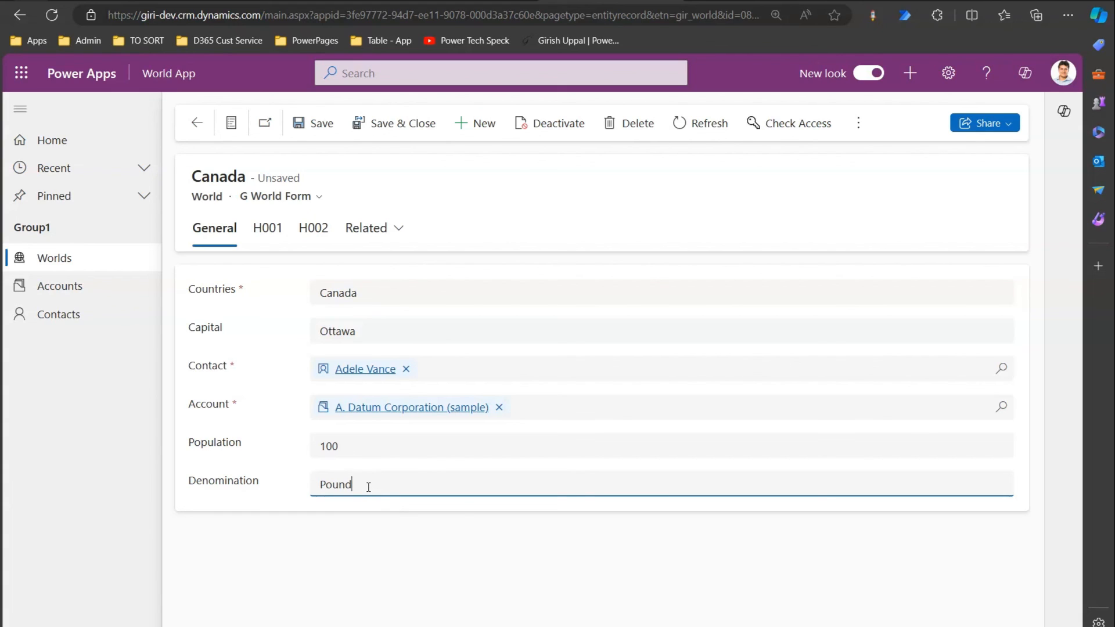
type("fgdgf")
left_click(313, 124)
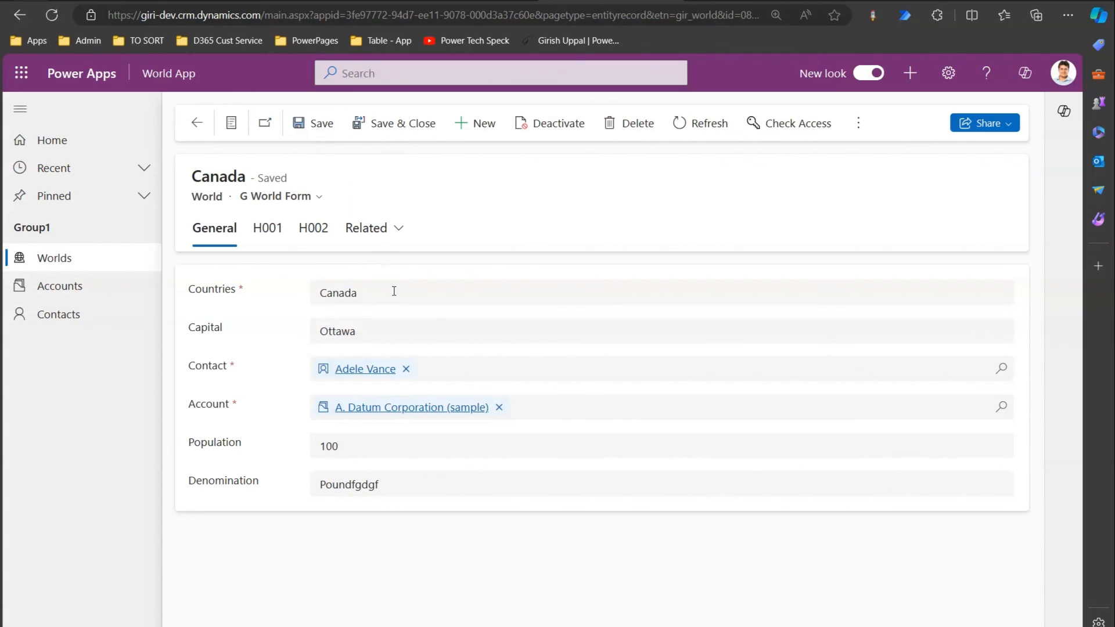
Switch to Outlook, delete the Email notification message from the inbox, and return to the Canada record
left_click(746, 2)
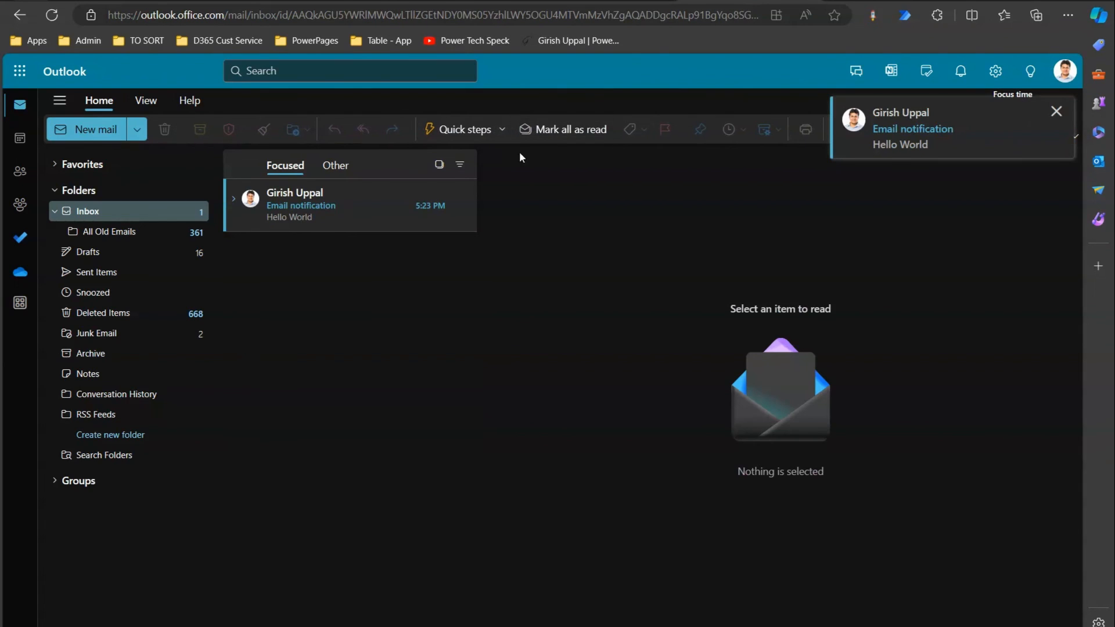
left_click(468, 202)
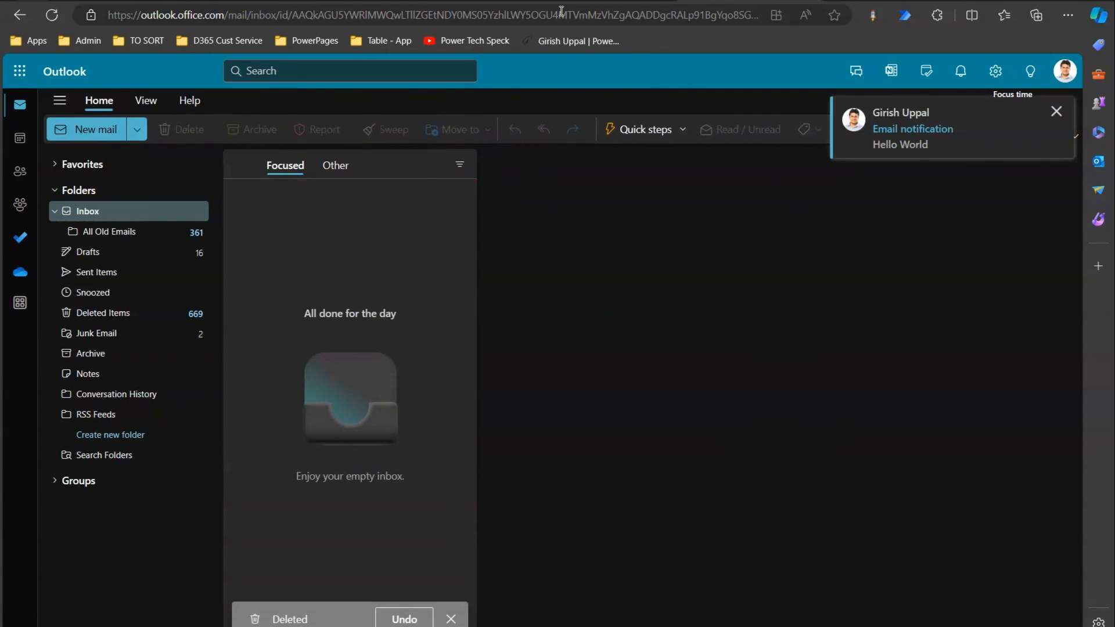
left_click(543, 5)
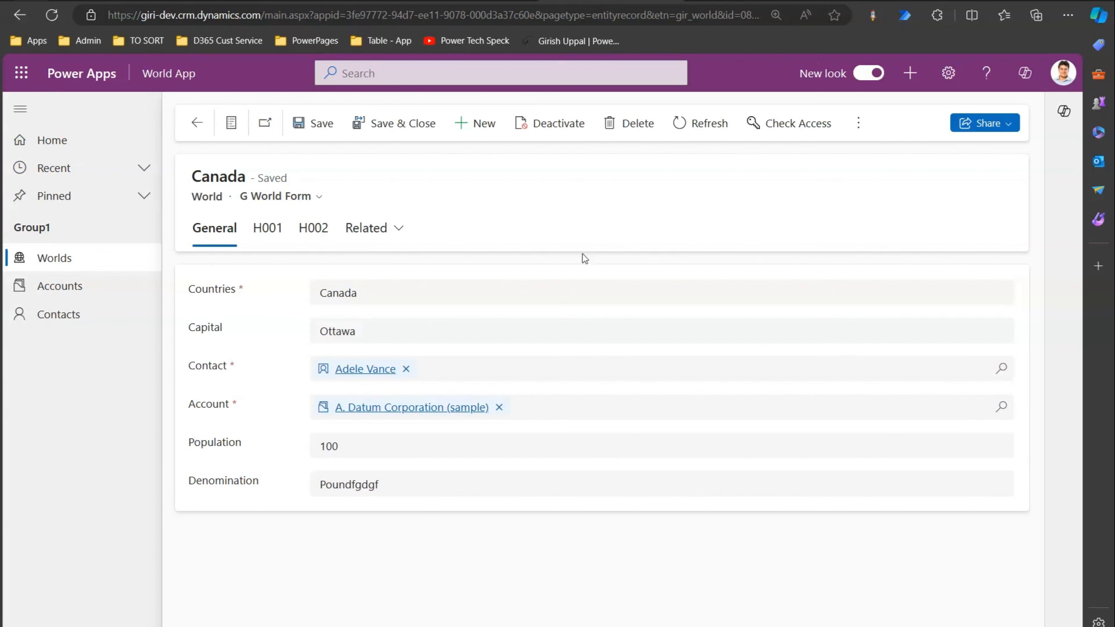
Set the Canada record's Population to 100,765,756 and Denomination to Pound, and save it
left_click(350, 446)
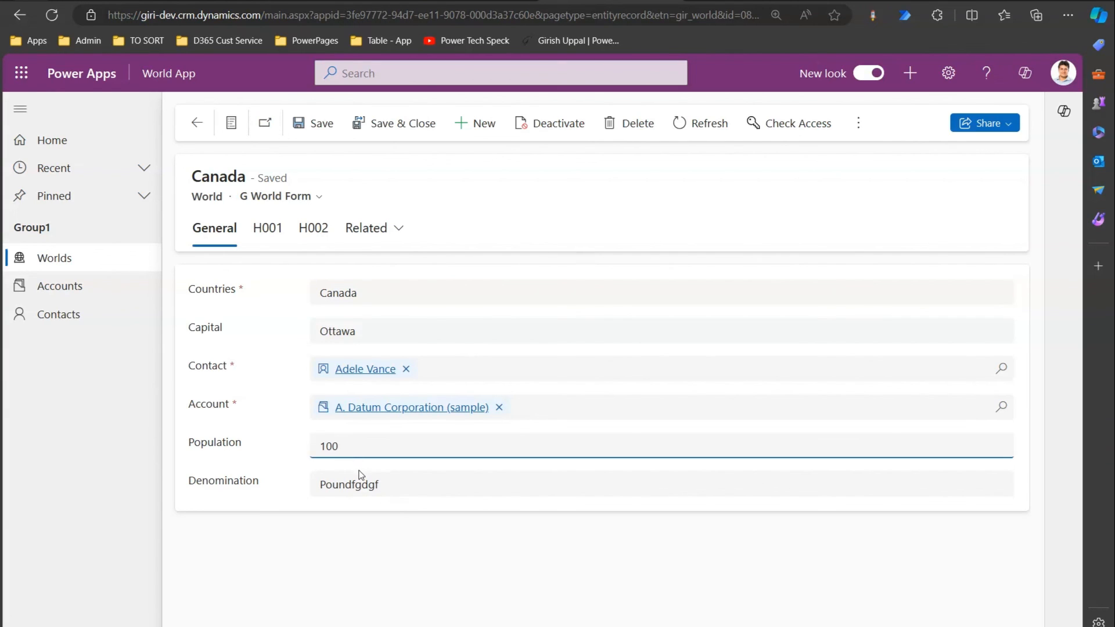
type("765756")
left_click(383, 485)
key("BackSpace")
key("BackSpace")
key("BackSpace")
key("BackSpace")
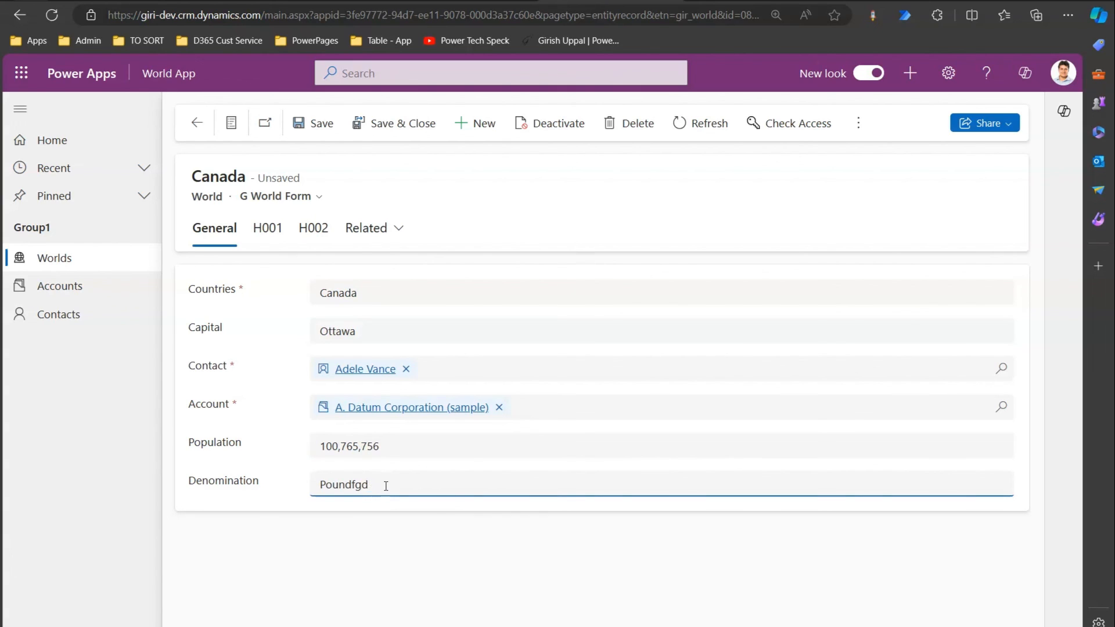
key("BackSpace")
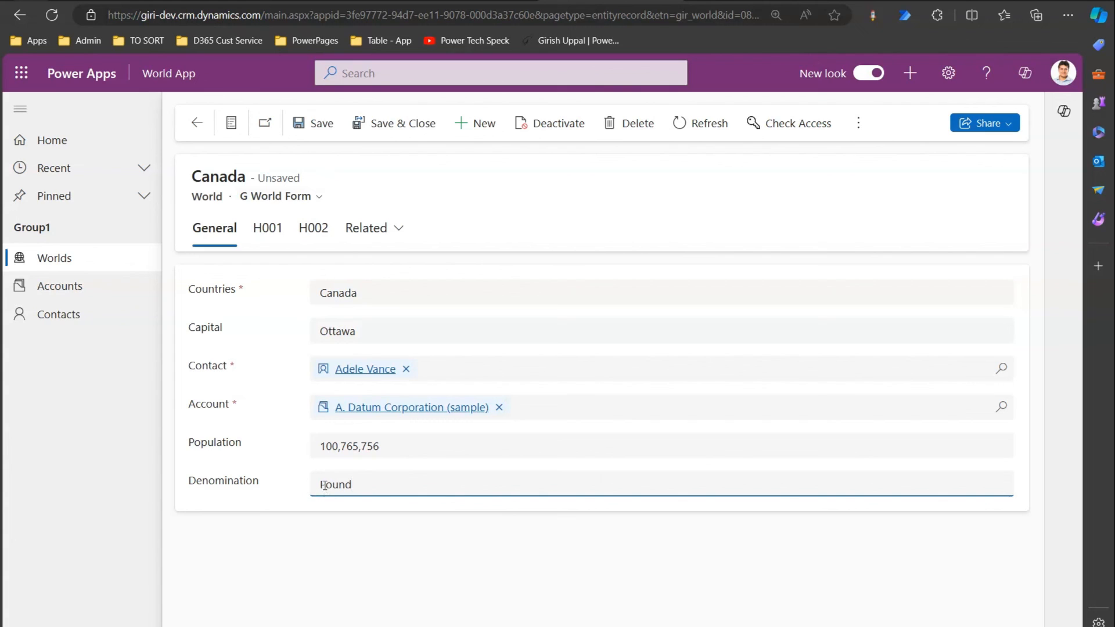
left_click(315, 125)
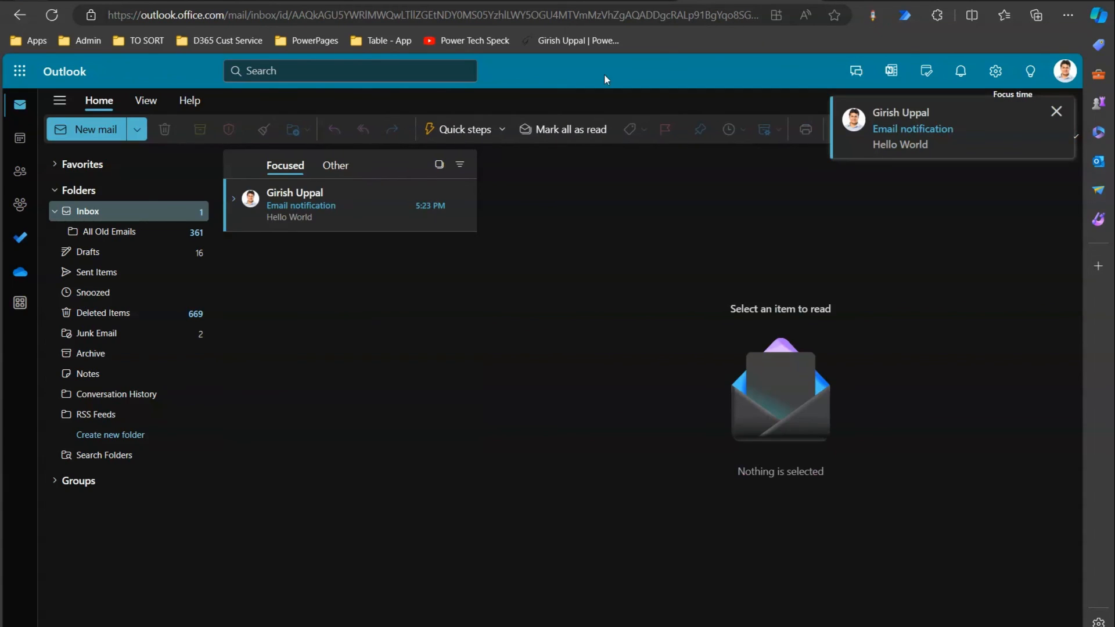
Delete the new notification email that the flow sent for the Pound denomination test in Outlook
left_click(464, 210)
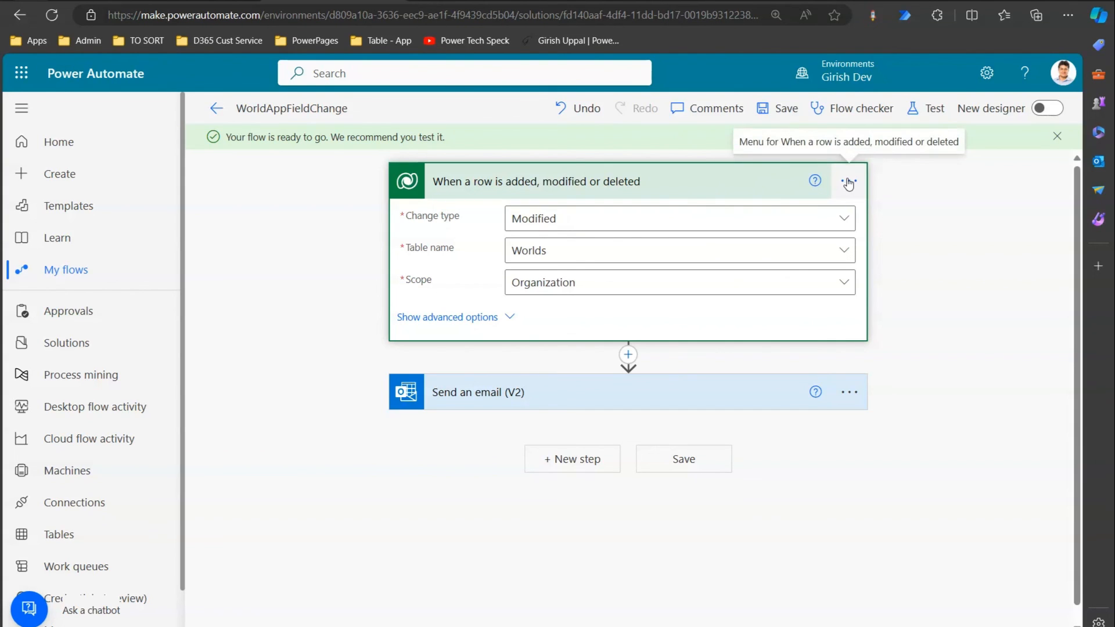
In the Power Automate flow, show the trigger's advanced options and examine the Select columns parameter
left_click(432, 318)
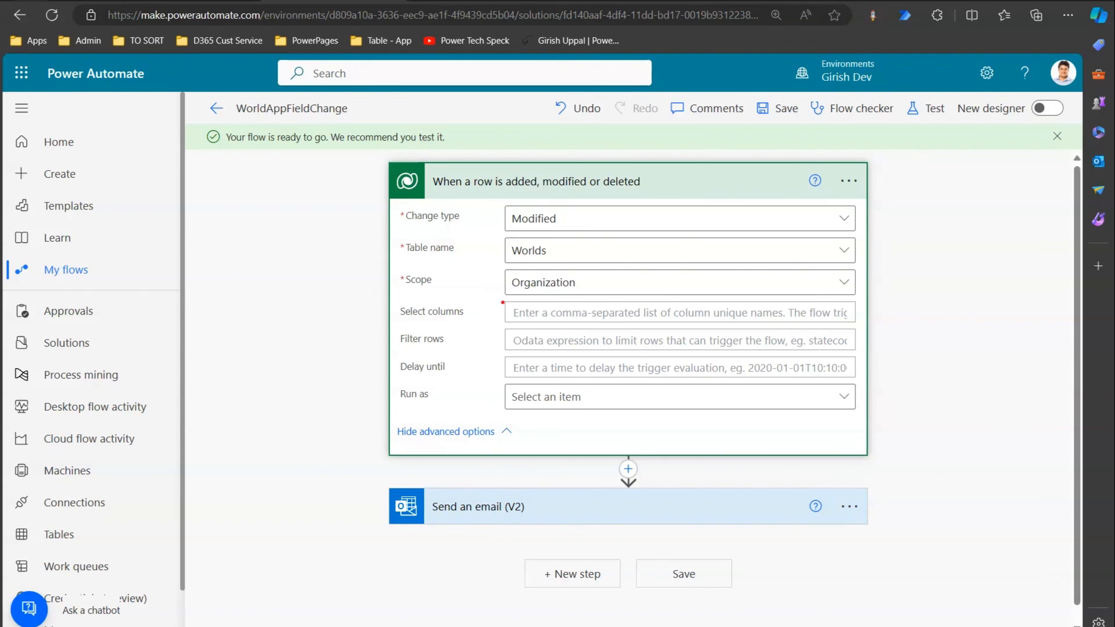
mouse_move(414, 305)
left_mouse_down()
mouse_move(383, 311)
mouse_move(494, 318)
mouse_move(414, 301)
left_mouse_up()
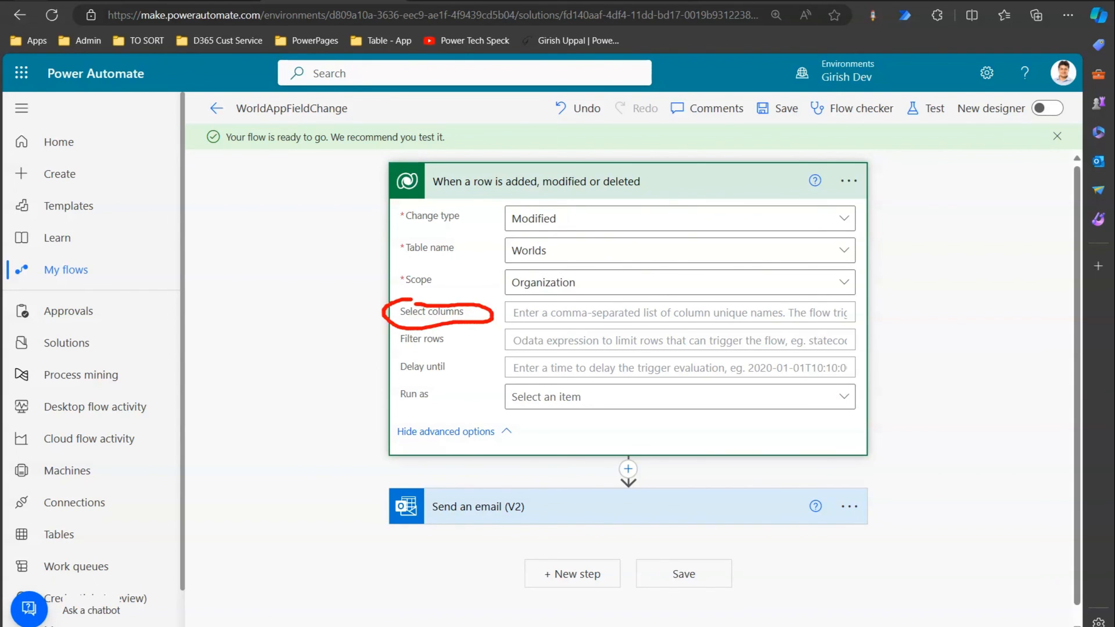
left_click_drag(495, 316, 543, 313)
left_click_drag(557, 313, 681, 310)
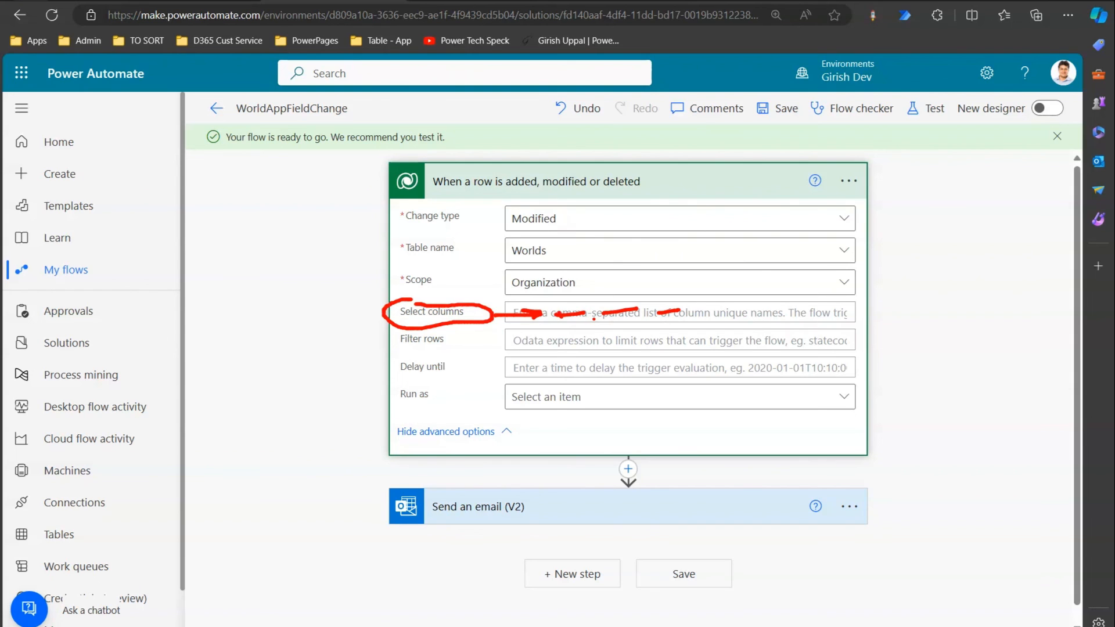
In the trigger's settings, change the condition's operator from or to and, keeping the population and denomination arguments
left_click(848, 181)
left_click(710, 323)
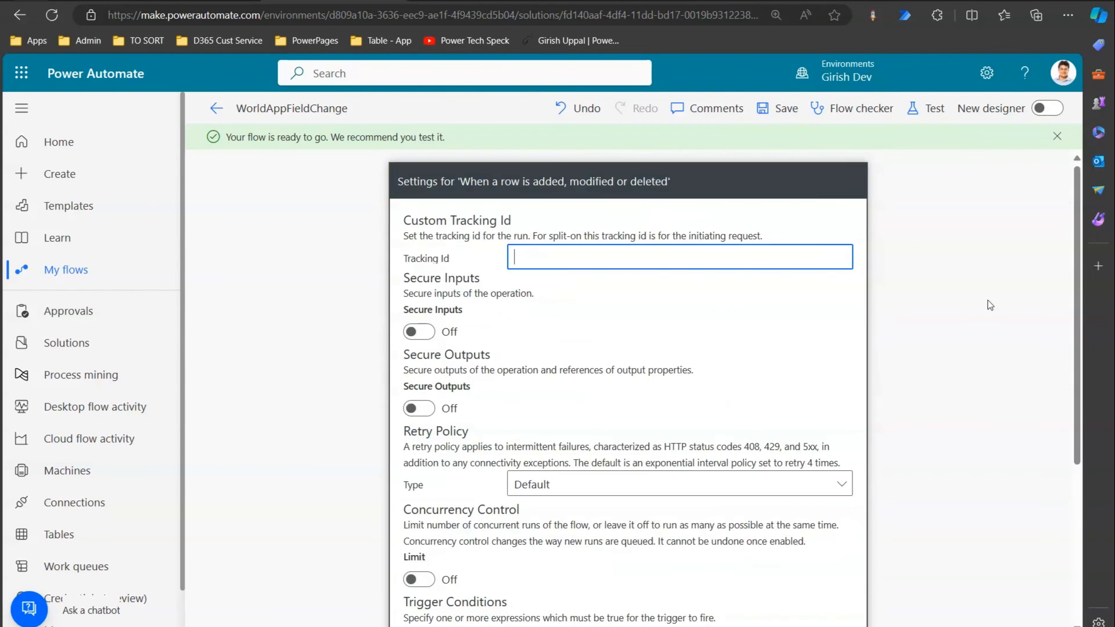
scroll(1075, 319, "down", 1)
scroll(1087, 347, "down", 3)
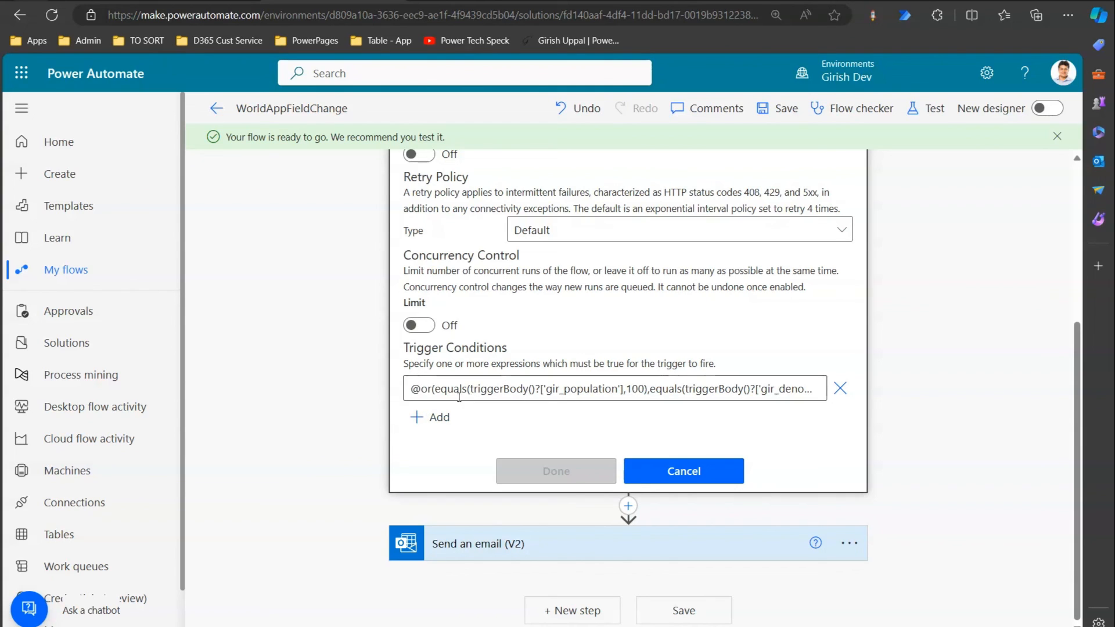
left_click(434, 388)
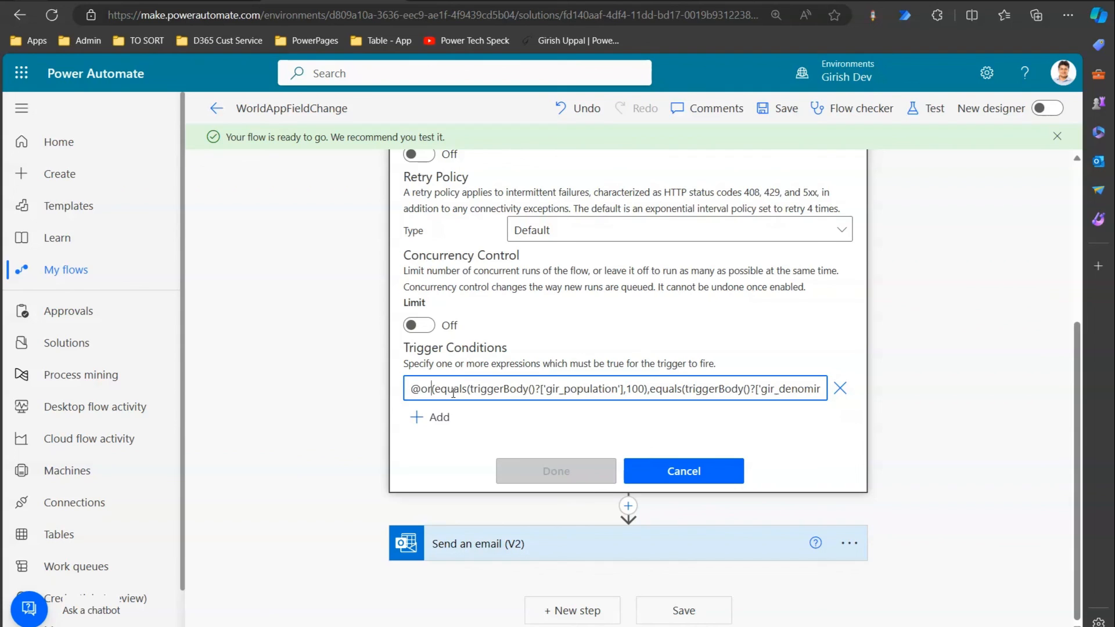
key("BackSpace")
key("BackSpace")
type("and")
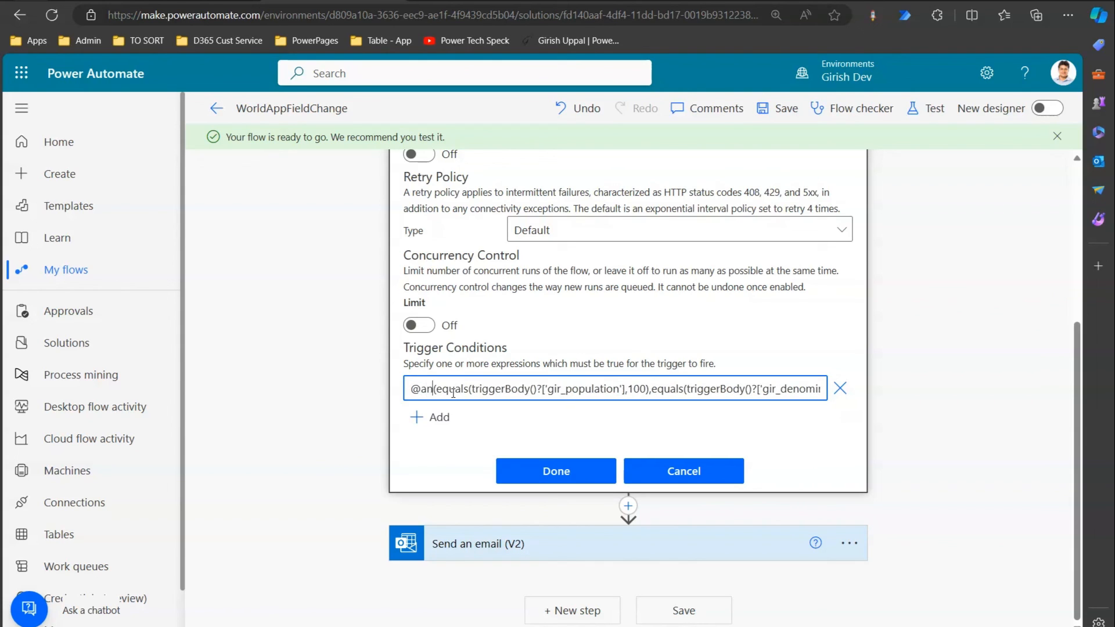